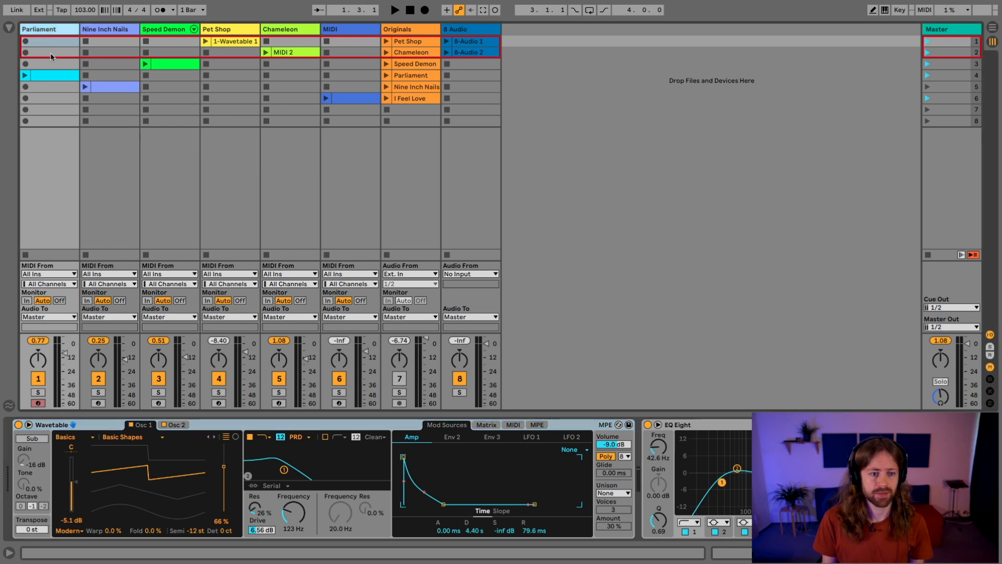
- Expand the Wavetable device view and try Osc 1's gain at 0.0 dB before restoring it to -5.1 dB
left_click(29, 425)
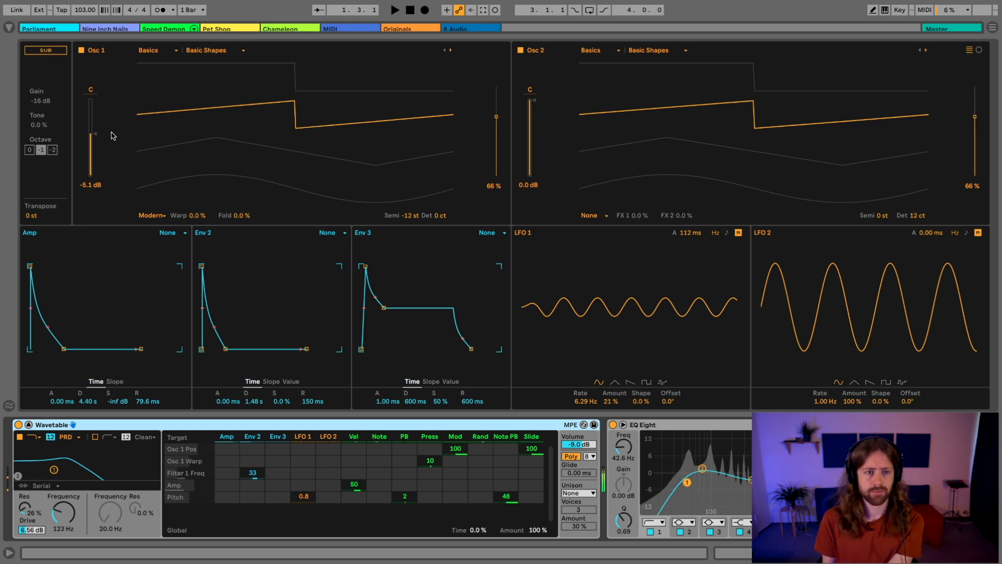
left_click_drag(99, 137, 100, 94)
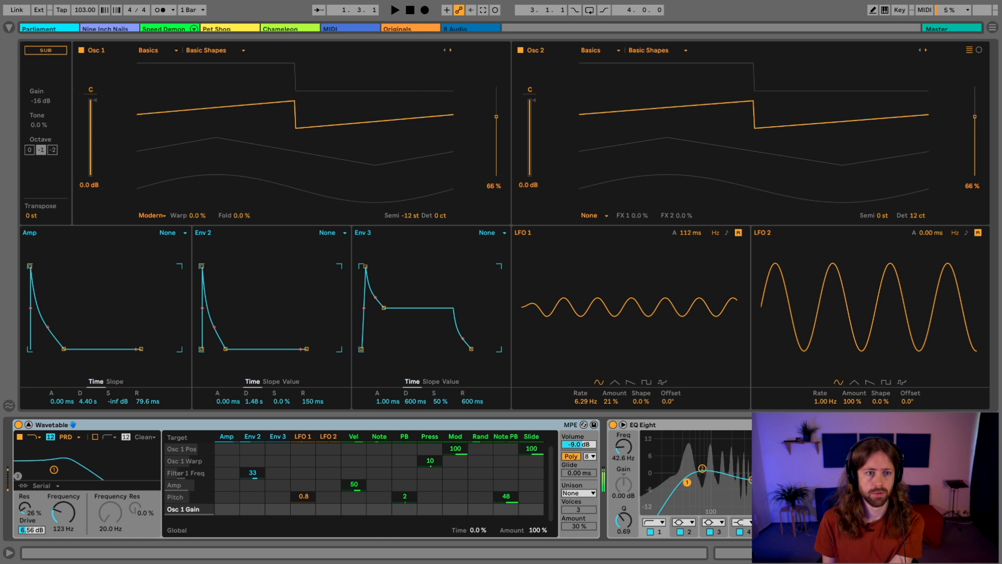
left_click_drag(96, 100, 96, 126)
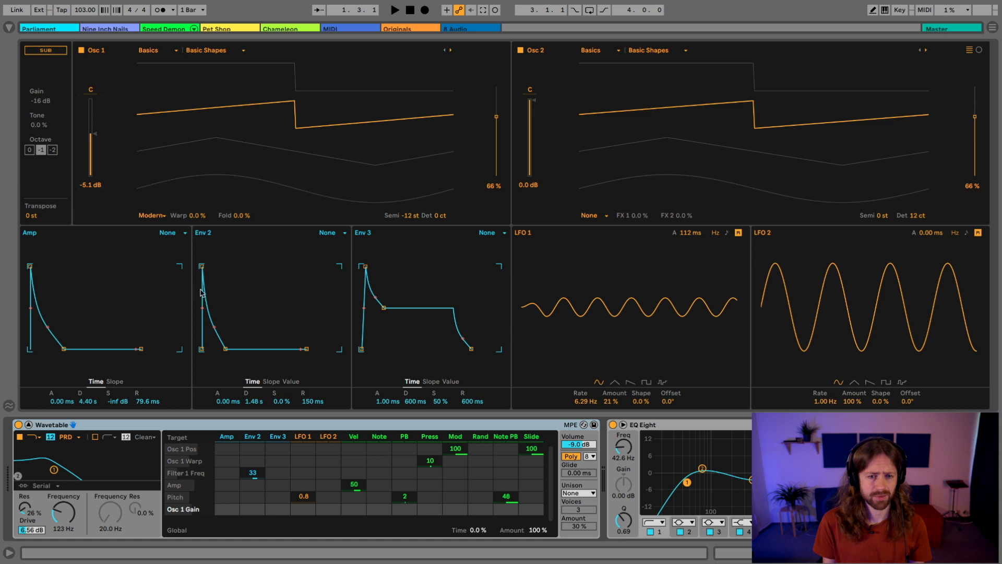
left_click(277, 461)
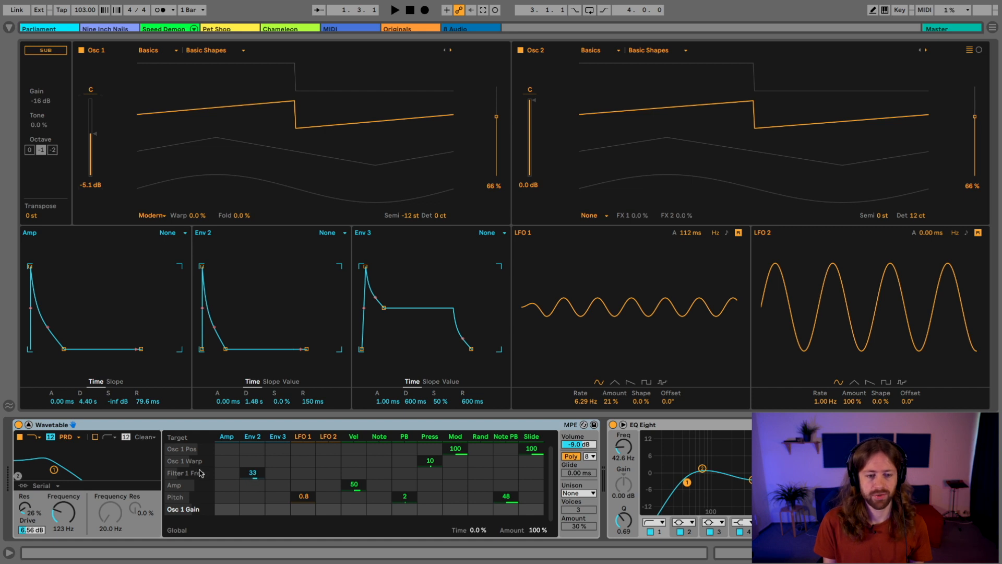
double_click(253, 473)
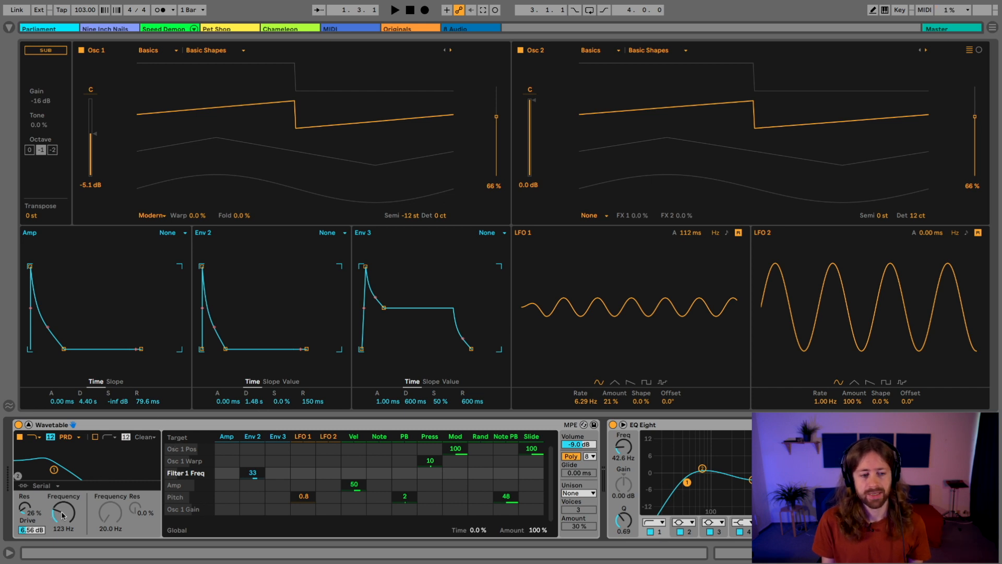
left_click(77, 438)
left_click(77, 439)
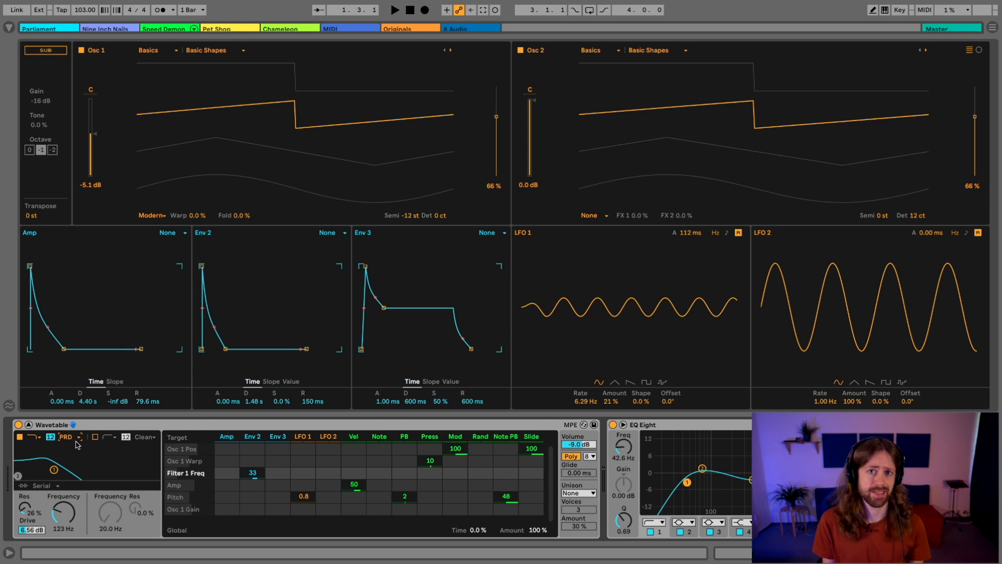
- Set Filter 1's drive to 6.19 dB and its resonance to 27%, trying the sound with 0% resonance first
left_click(34, 530)
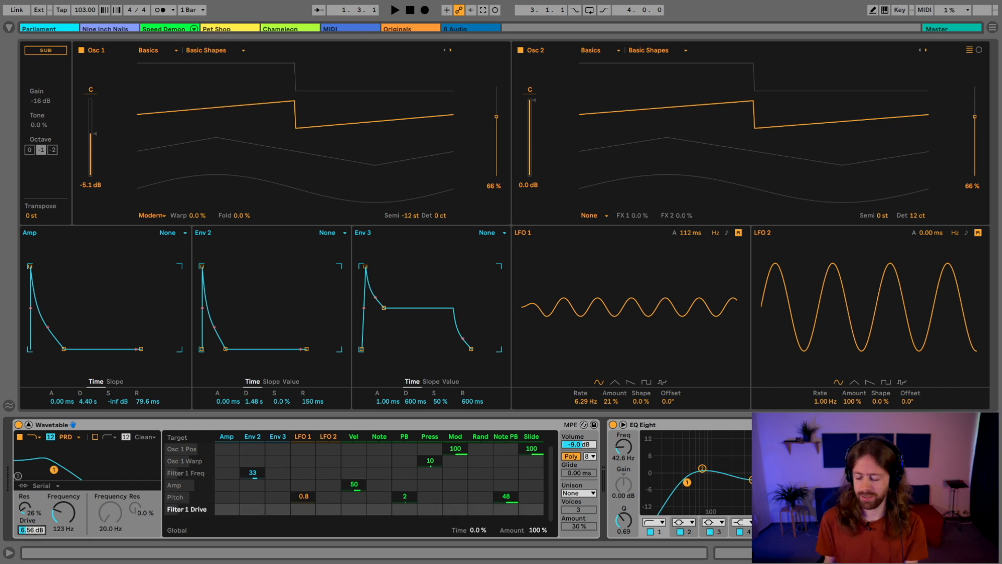
left_click_drag(32, 531, 32, 533)
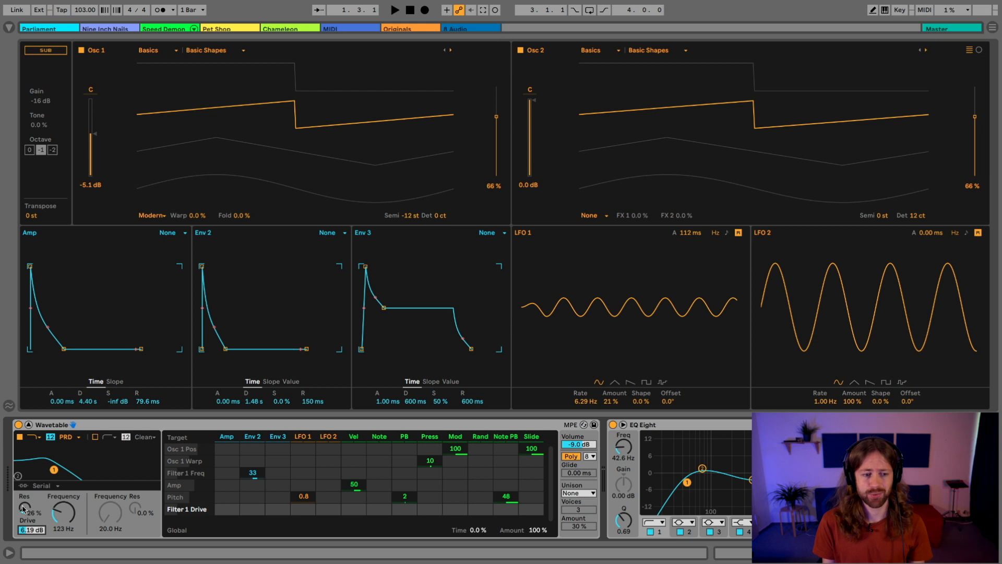
left_click_drag(24, 507, 23, 509)
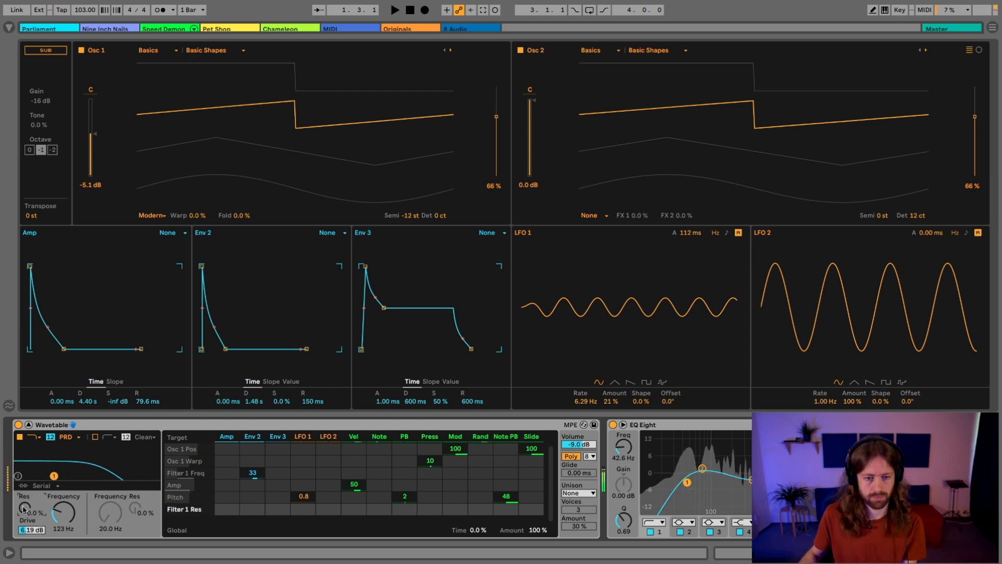
left_click_drag(24, 509, 24, 493)
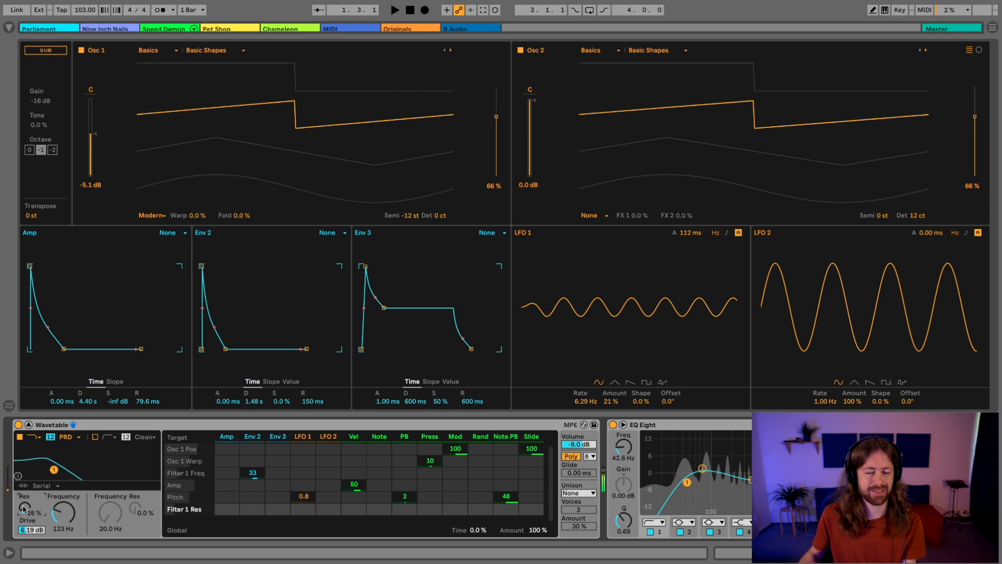
mouse_move(24, 509)
left_mouse_down()
mouse_move(24, 500)
mouse_move(24, 513)
left_mouse_up()
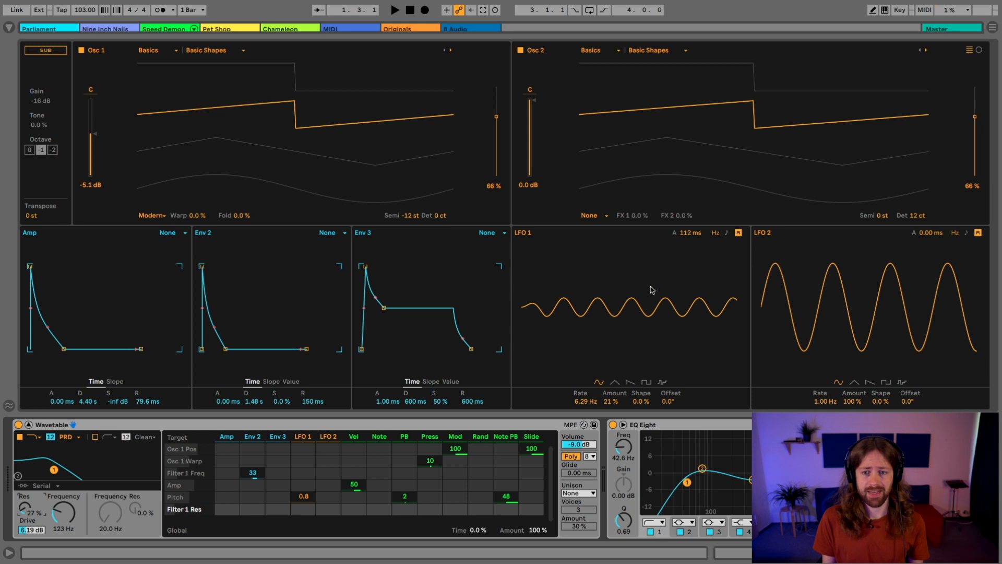
- Try LFO 1's amount at 100%, bring it down to 19%, and set its modulation of pitch to 1
left_click(322, 465)
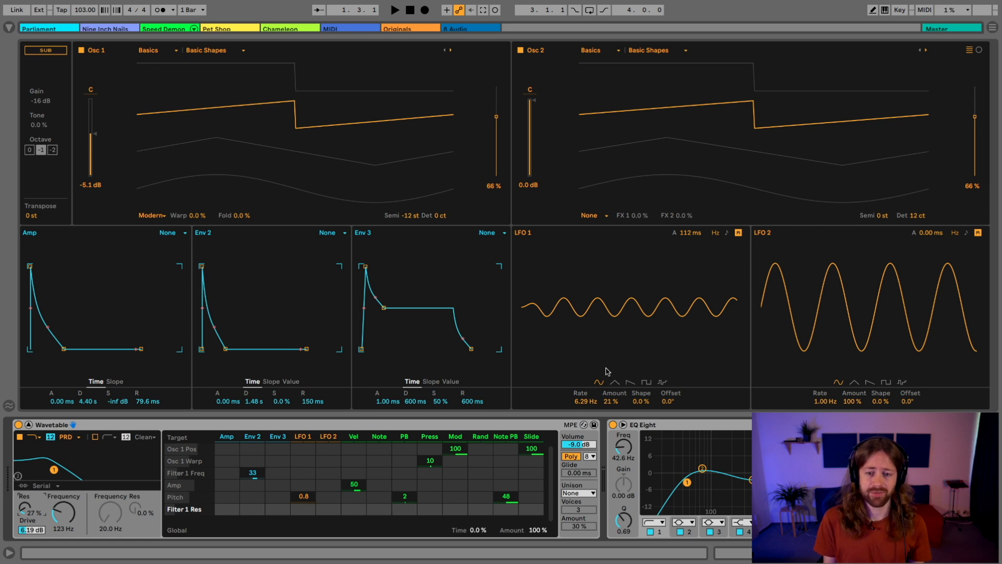
left_click_drag(613, 401, 613, 355)
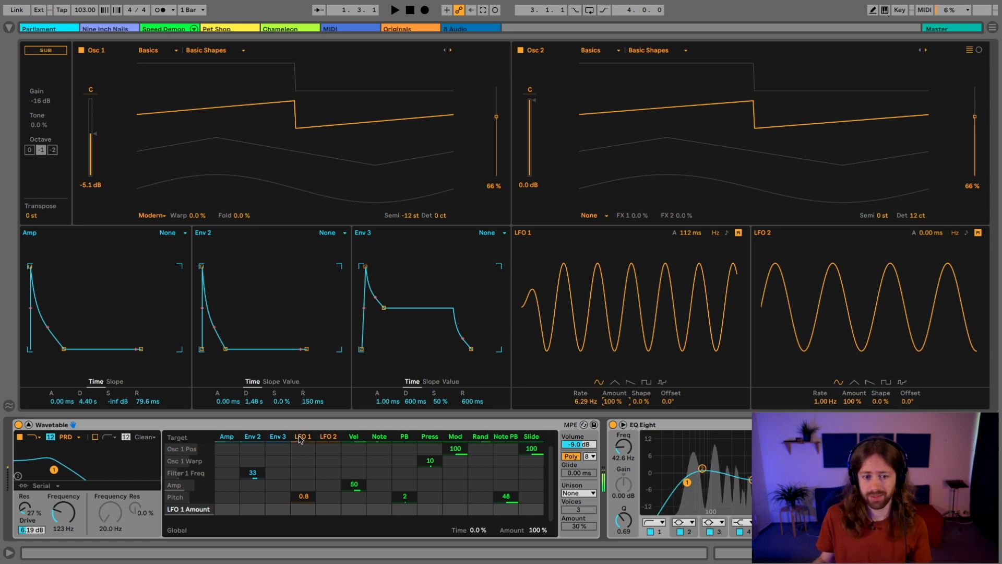
left_click_drag(623, 402, 622, 444)
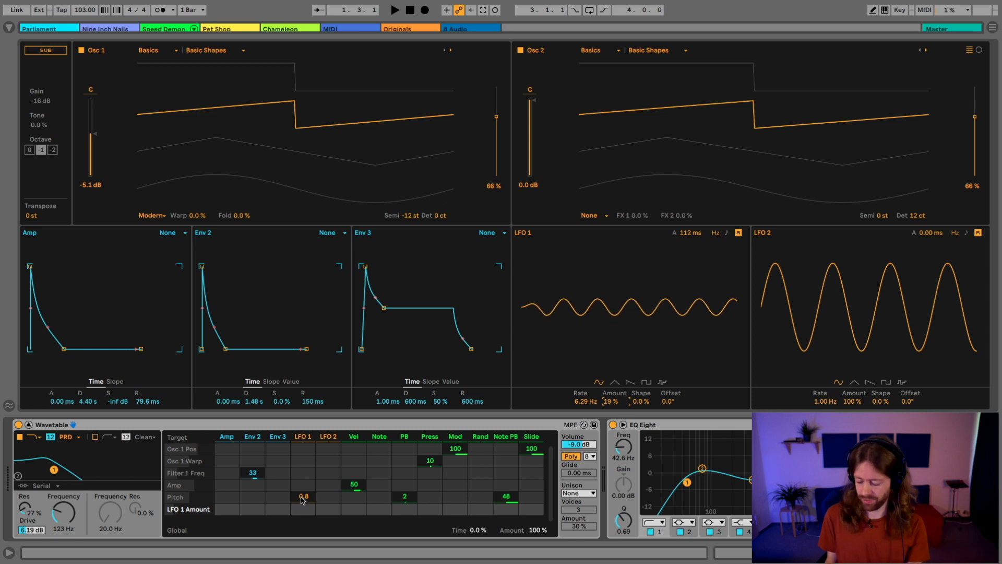
left_click_drag(301, 497, 301, 501)
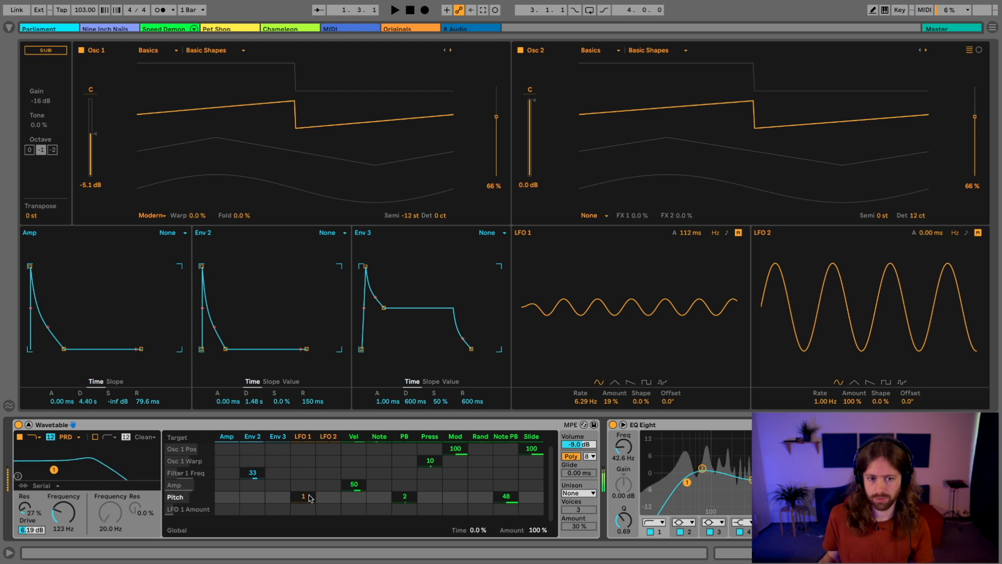
- Collapse the expanded Wavetable view, play scene 5 and scene 4 for comparison, and stop playback
left_click(29, 425)
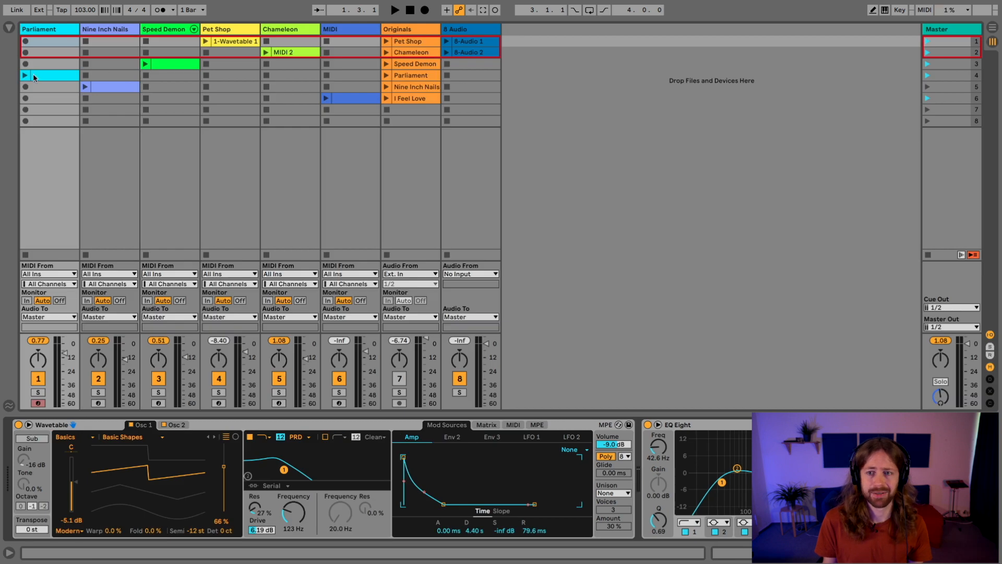
left_click(928, 90)
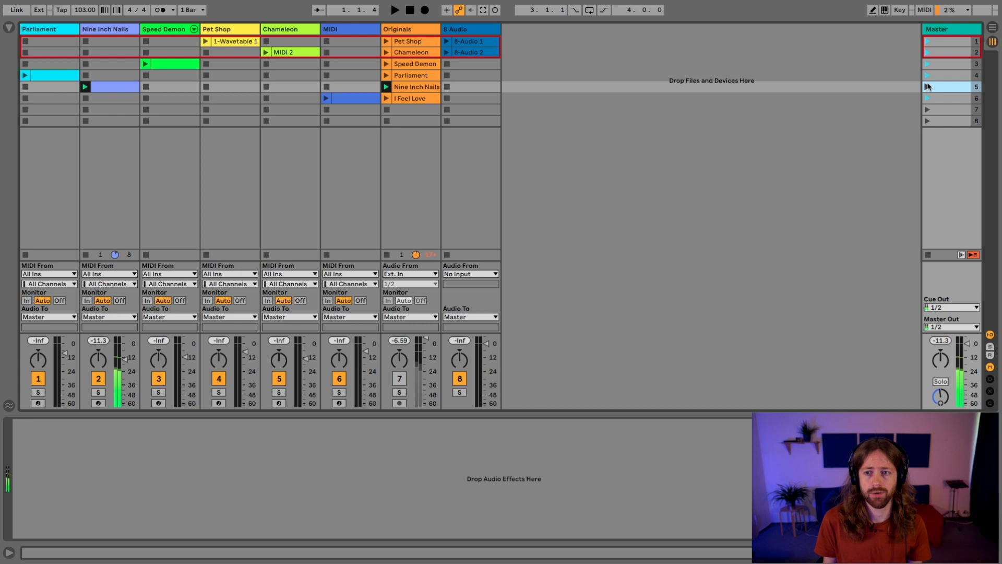
left_click(927, 77)
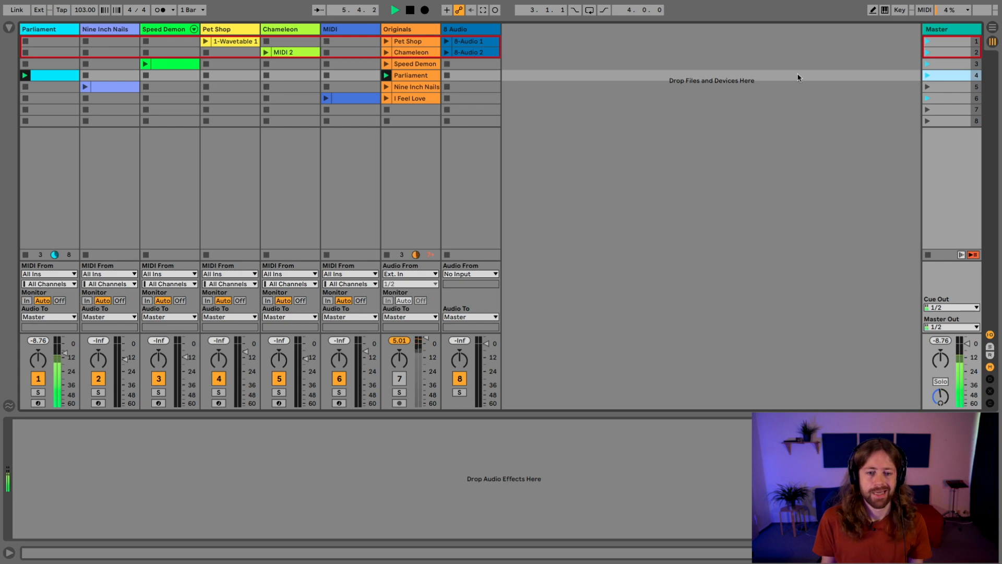
key("space")
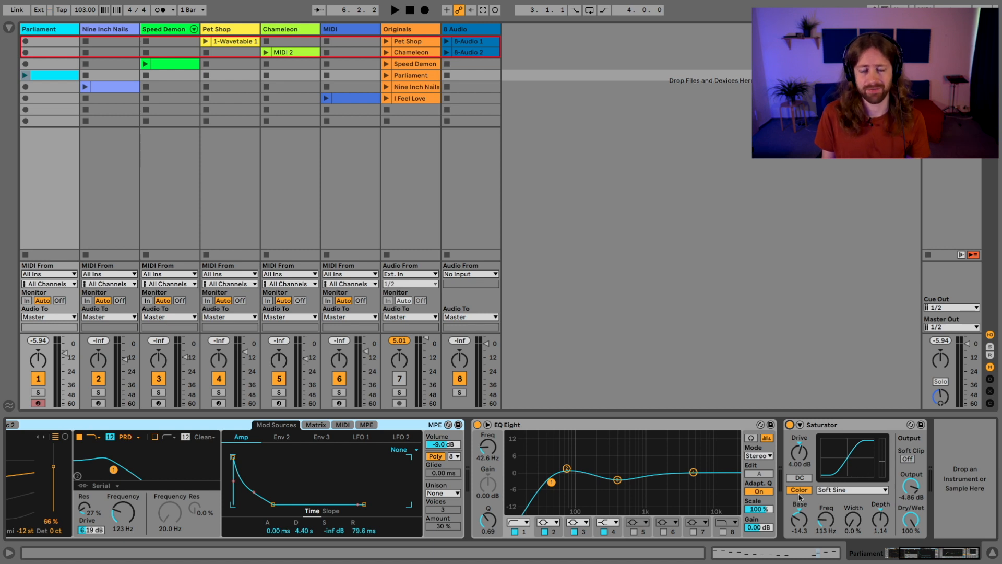
- Lower the Saturator's output to -6.57 dB, compare the bass with the effect bypassed and enabled, and readjust the output
left_click(914, 486)
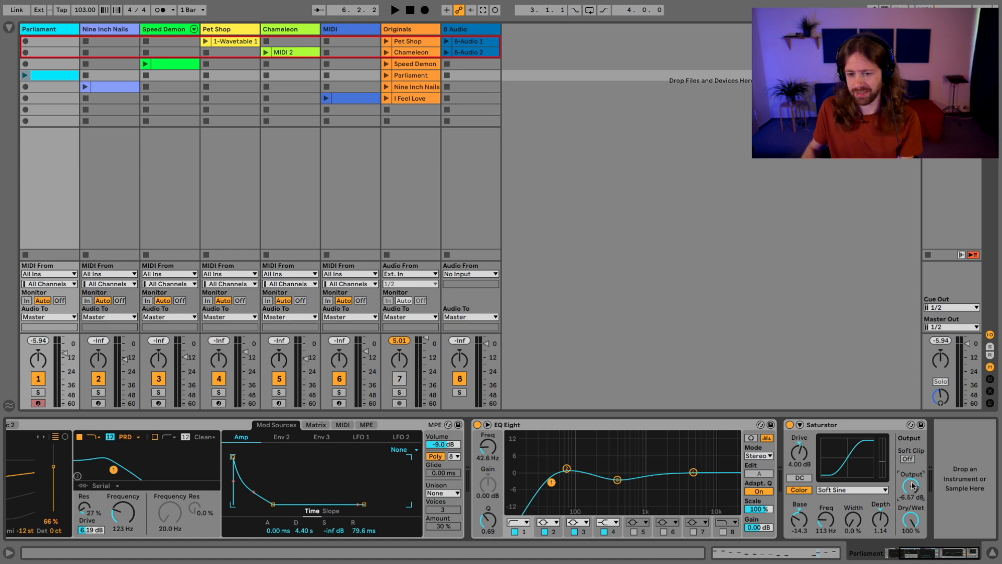
left_click(790, 424)
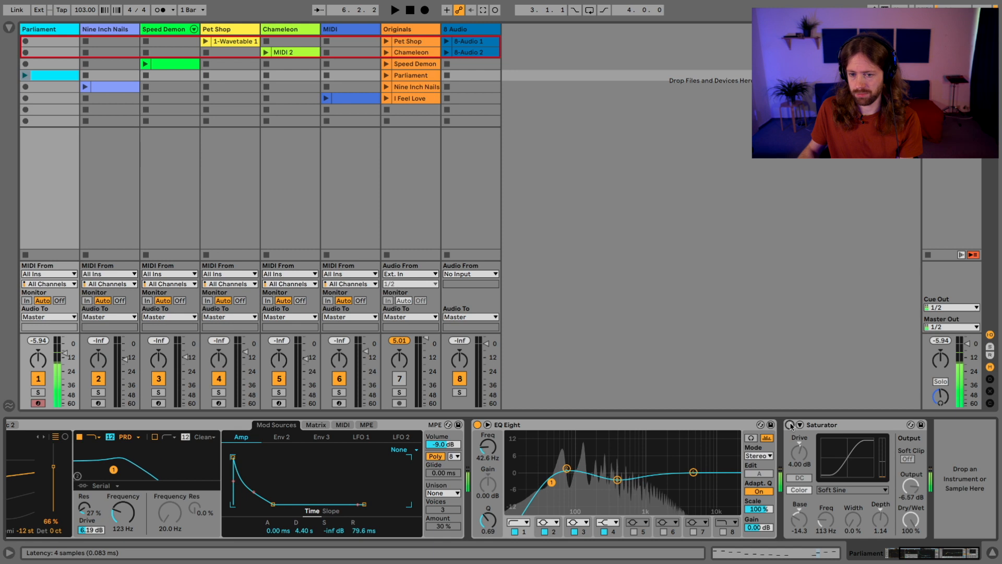
left_click(790, 425)
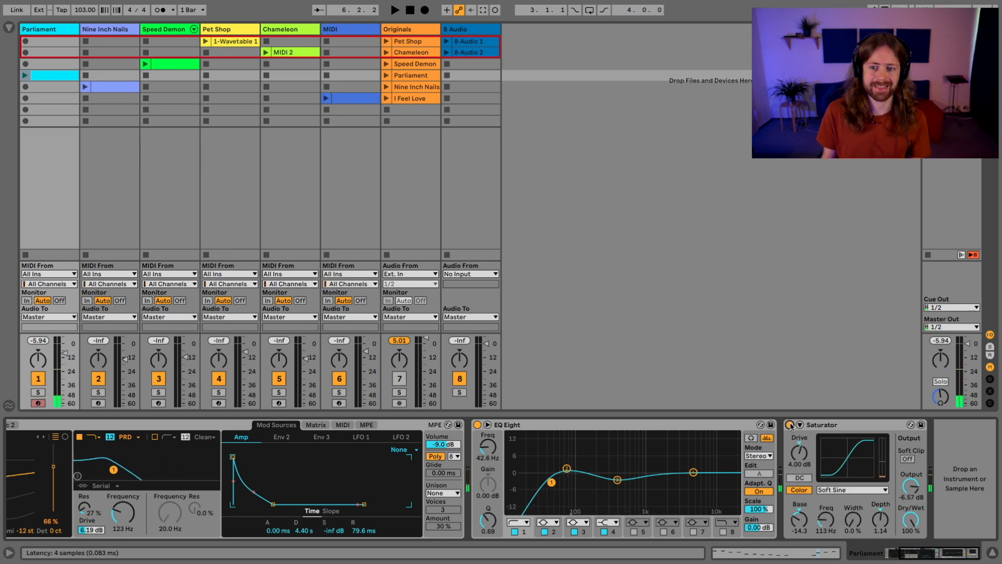
left_click_drag(912, 485, 911, 484)
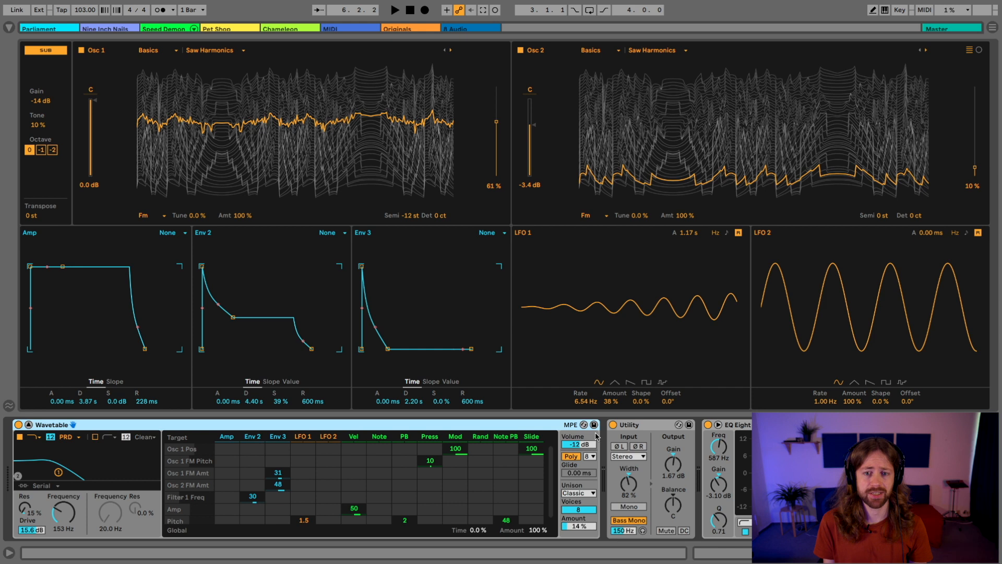
- Show the expanded Wavetable view of the Nine Inch Nails track and look through Osc 1's list of wavetables
left_click(29, 425)
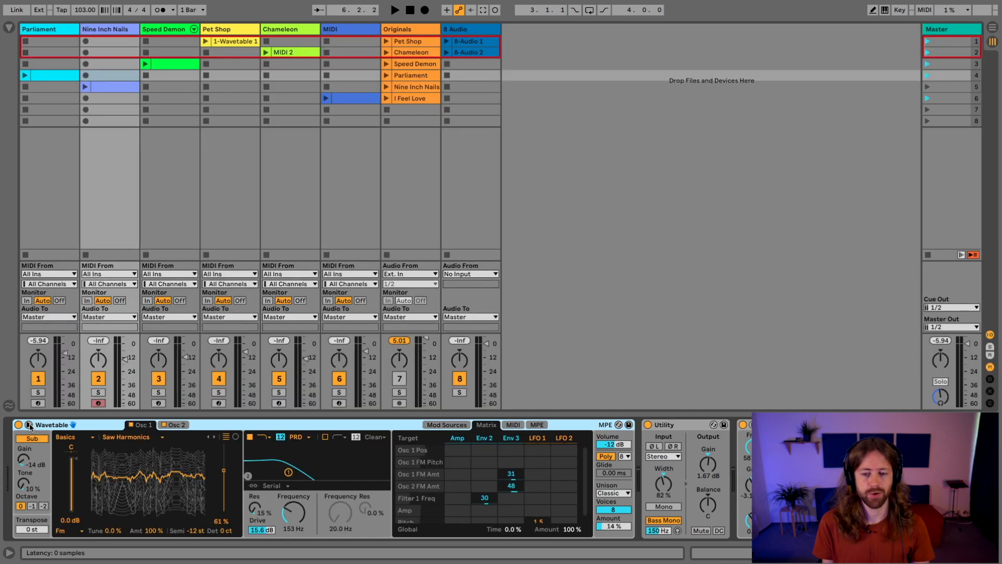
left_click(30, 425)
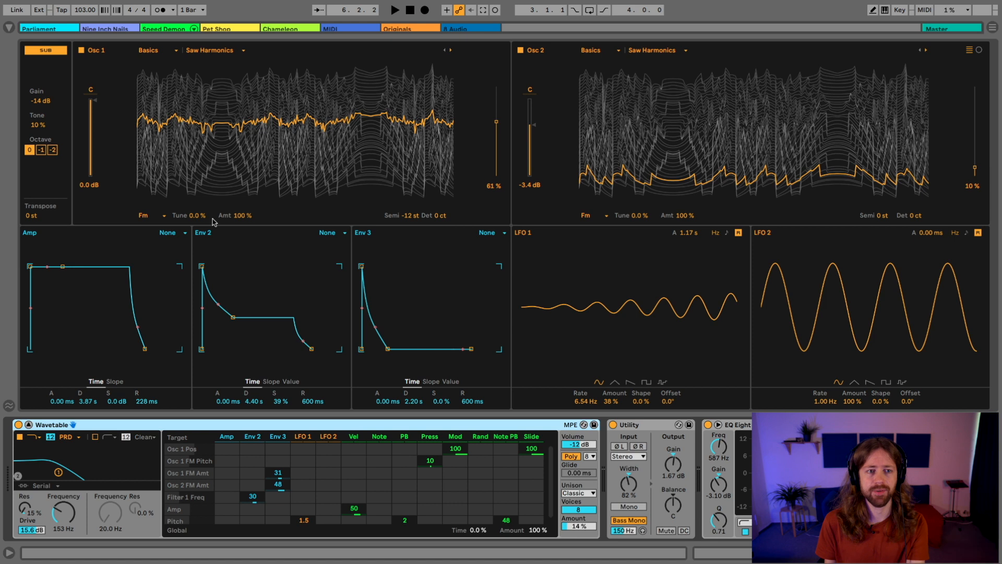
left_click(203, 51)
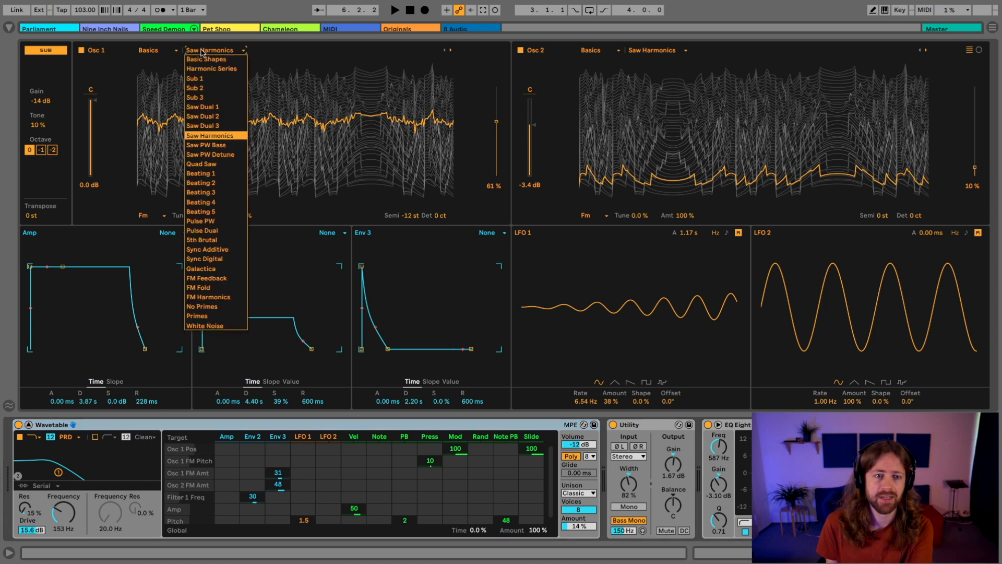
left_click(271, 57)
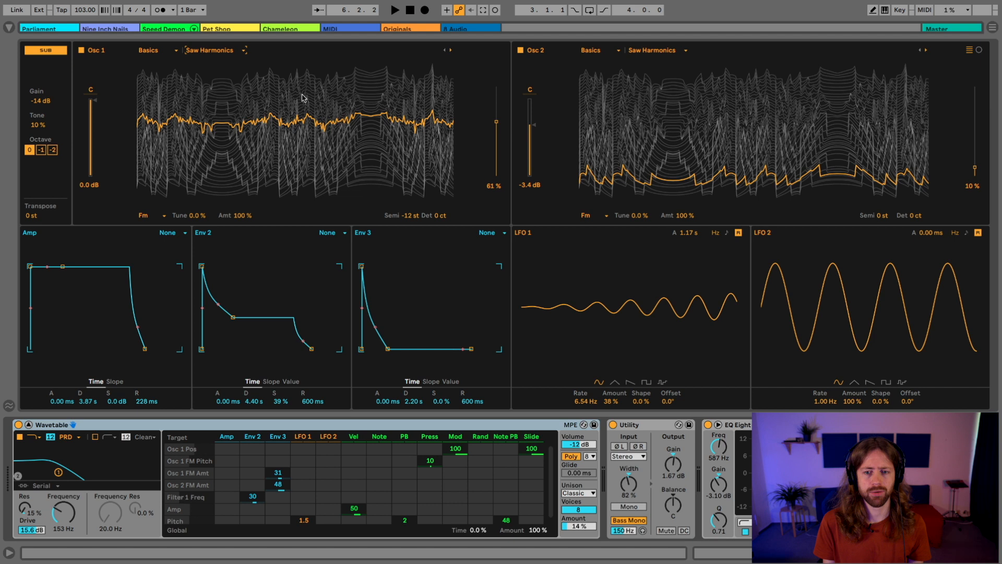
- With Osc 2 switched off, try the Basic Shapes wavetable on Osc 1, undo it, and sweep Osc 1's wavetable position
left_click(522, 50)
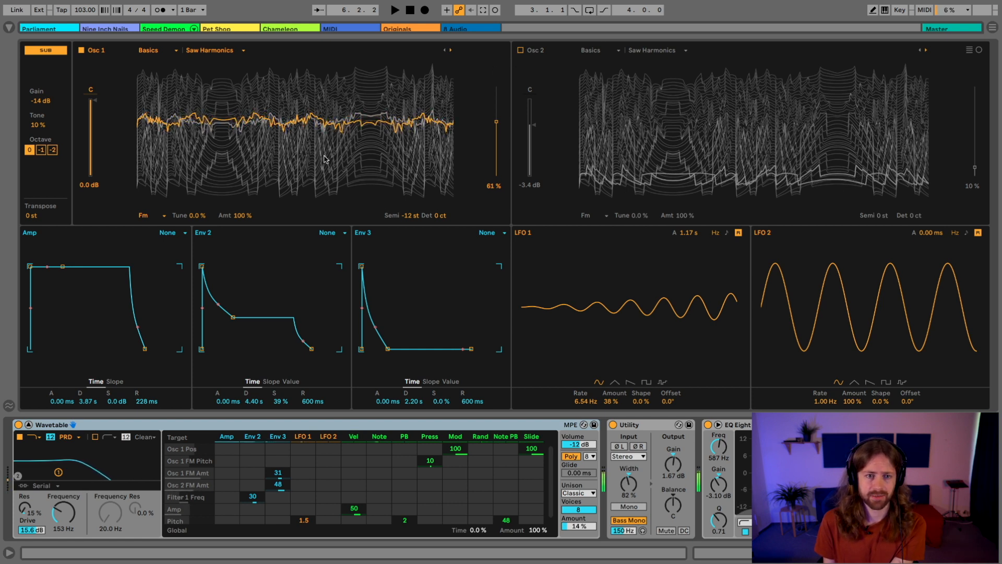
left_click(230, 50)
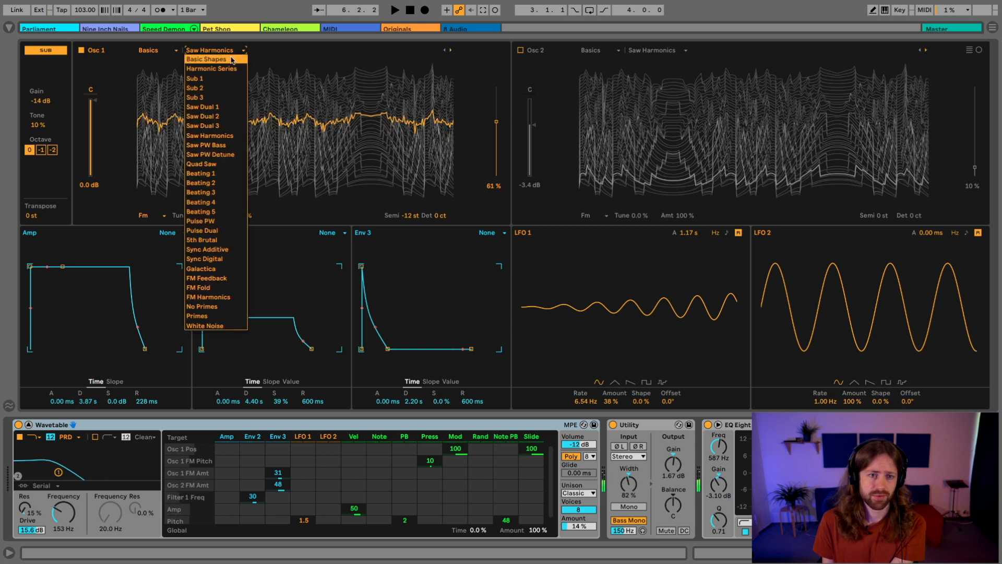
left_click(232, 61)
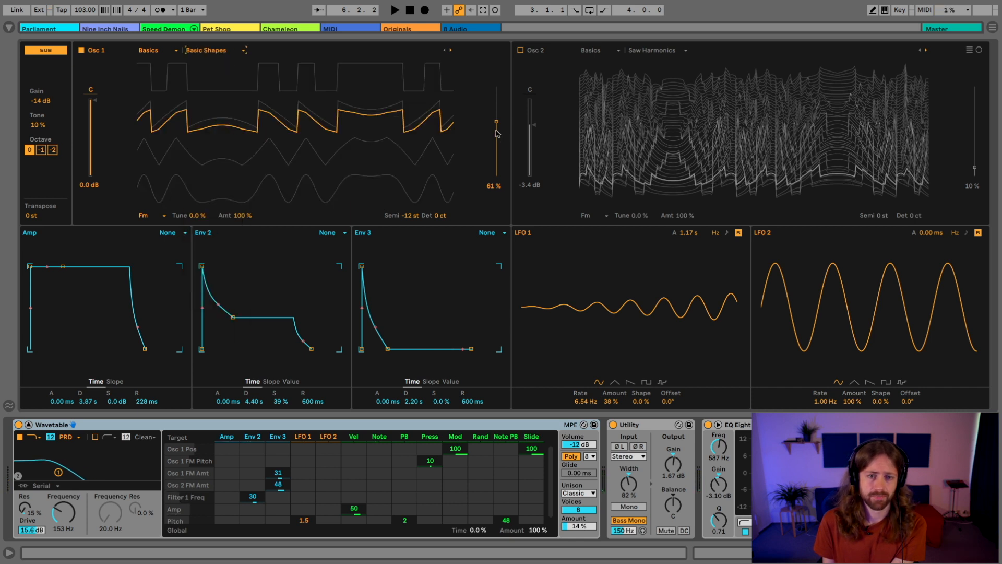
left_click(204, 52)
left_click(219, 47)
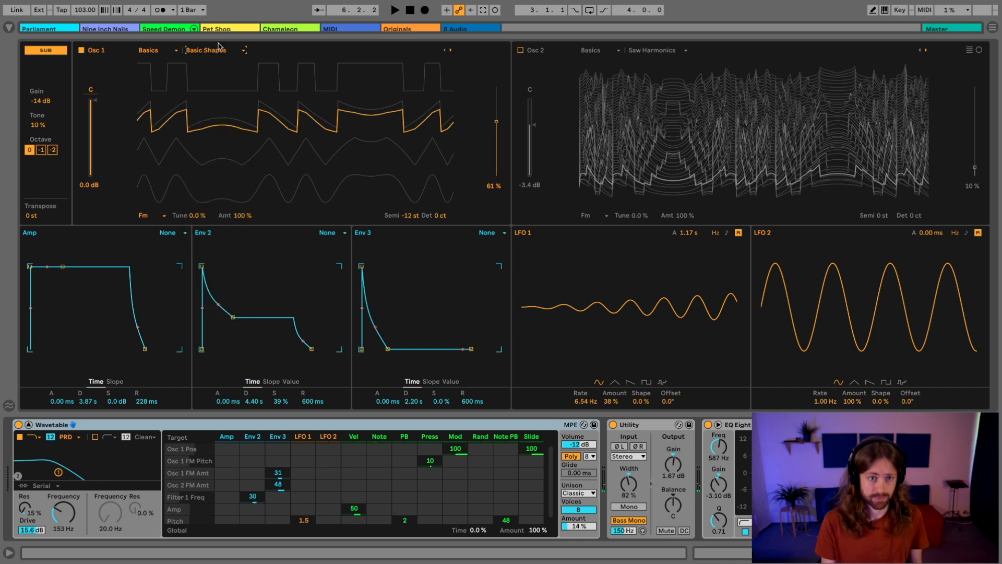
key("super+z")
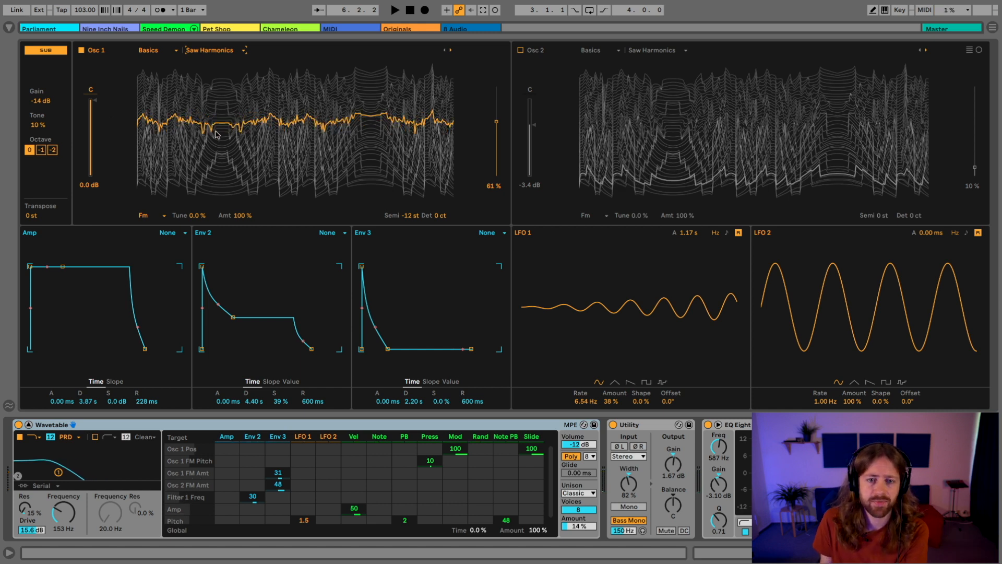
left_click_drag(498, 124, 500, 150)
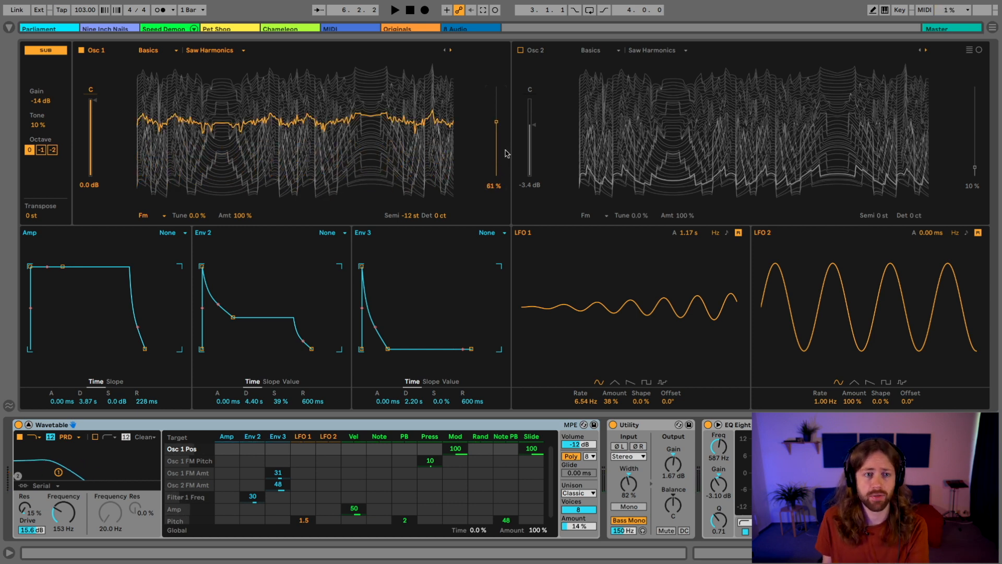
- Switch Osc 2 back on and switch Osc 1 off to hear Osc 2 without it
left_click(520, 50)
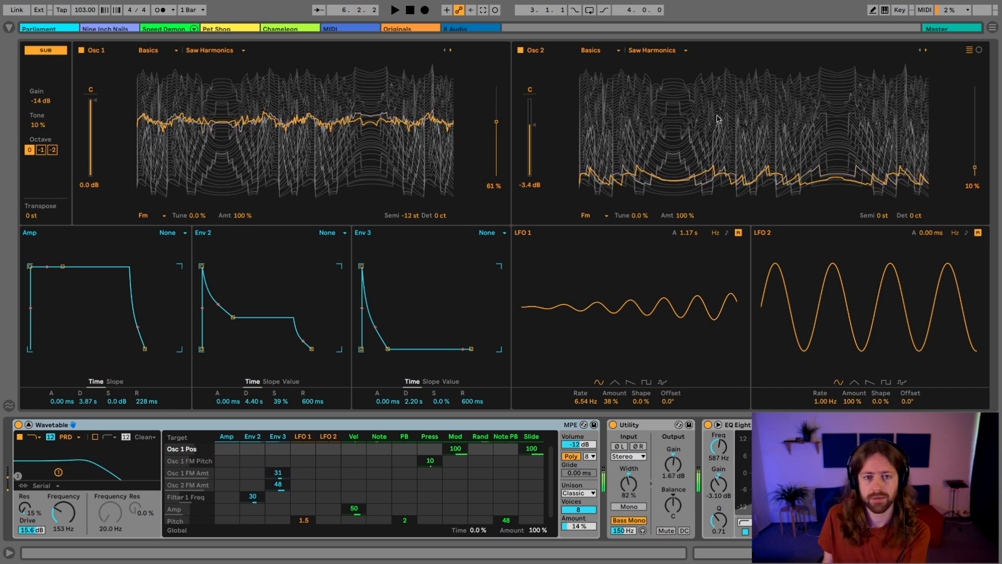
left_click(82, 50)
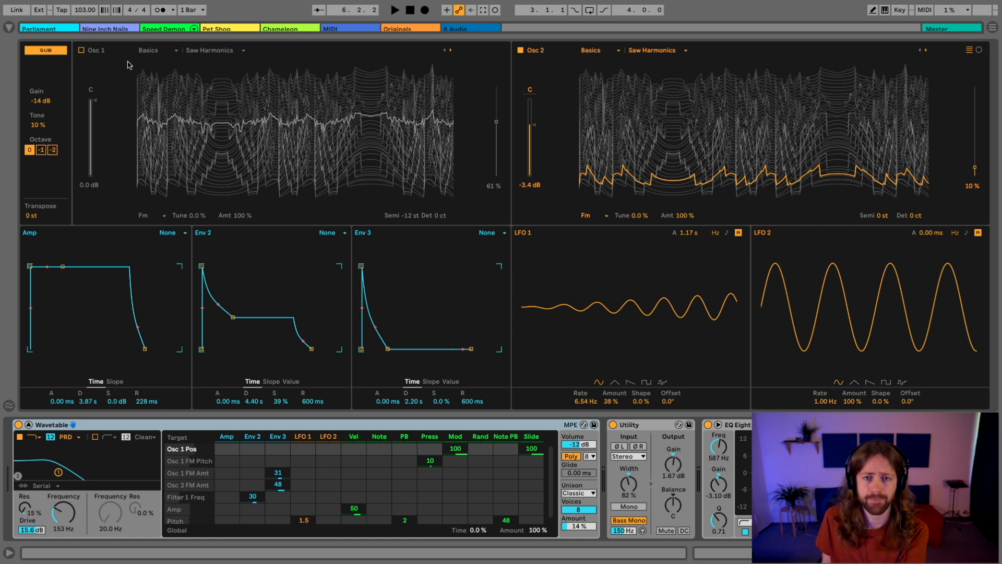
- With only Osc 1 switched on, compare its FM amount at 0% and 100%, leave it at 100%, and switch Osc 2 back on
left_click(82, 50)
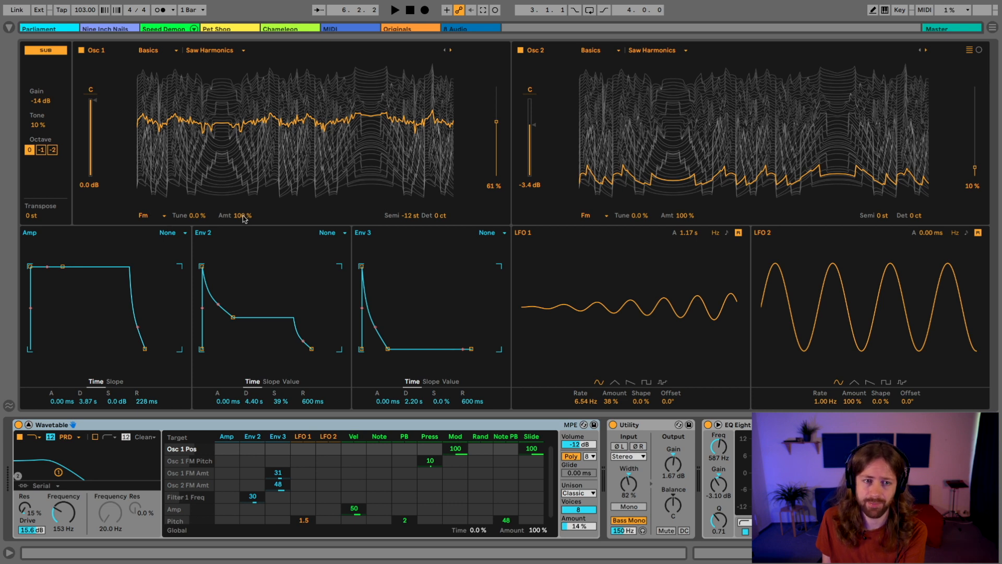
left_click(520, 50)
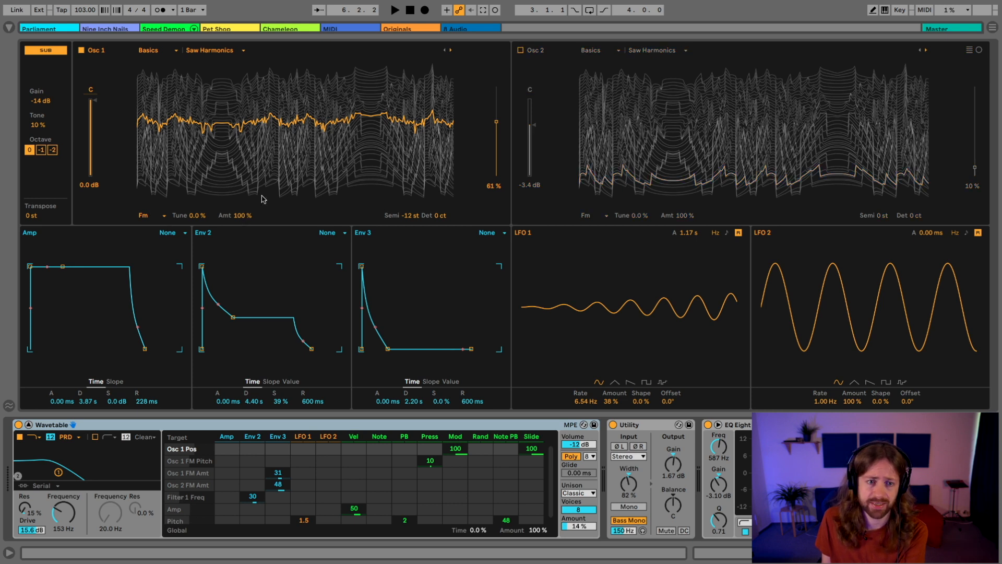
double_click(241, 216)
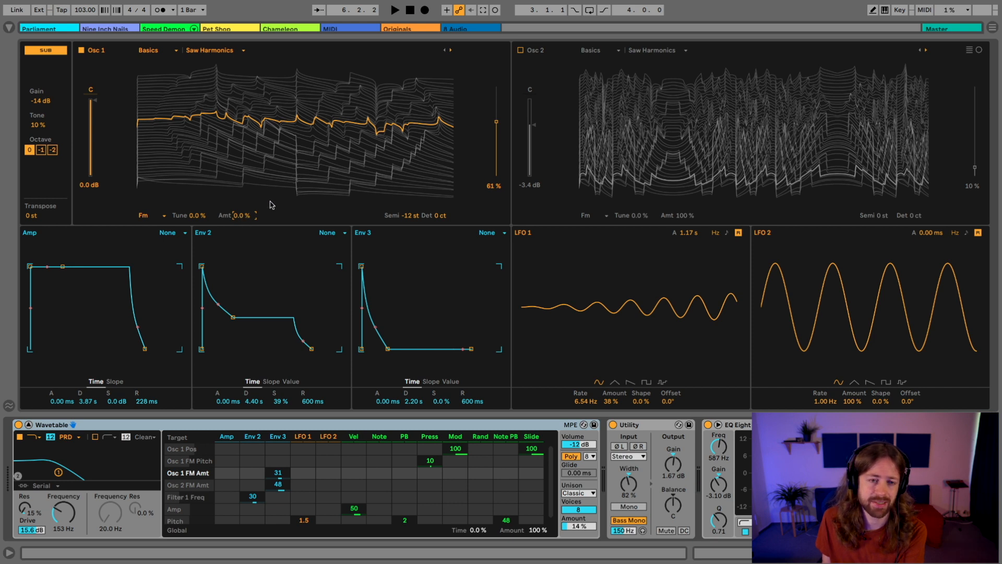
left_click_drag(251, 217, 251, 166)
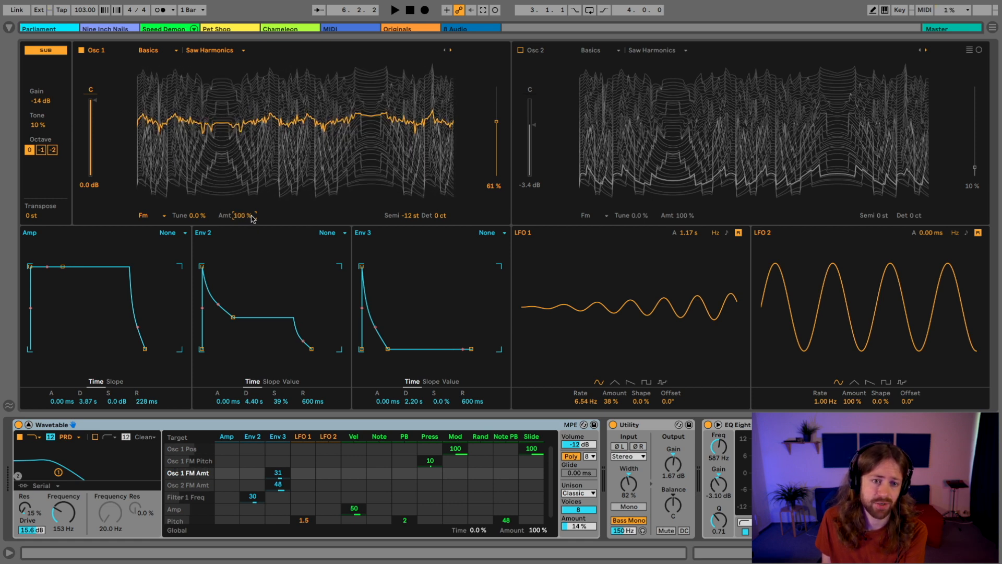
left_click_drag(254, 217, 254, 267)
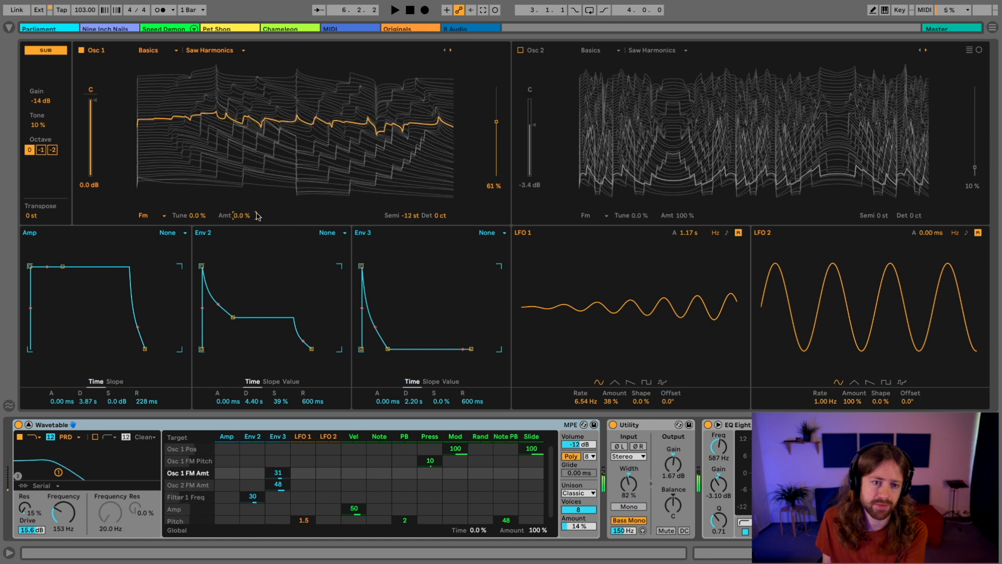
left_click_drag(250, 218, 250, 166)
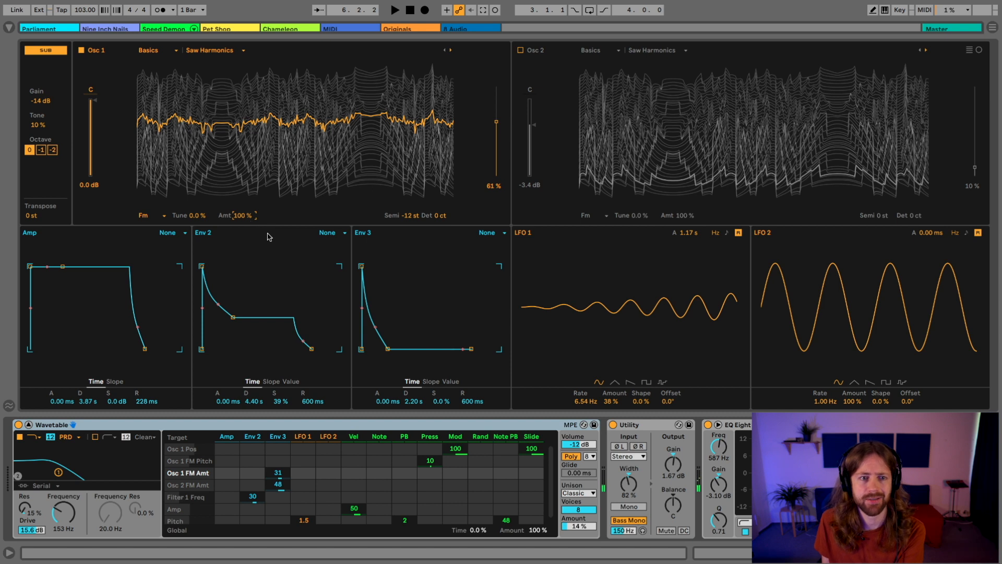
left_click(522, 51)
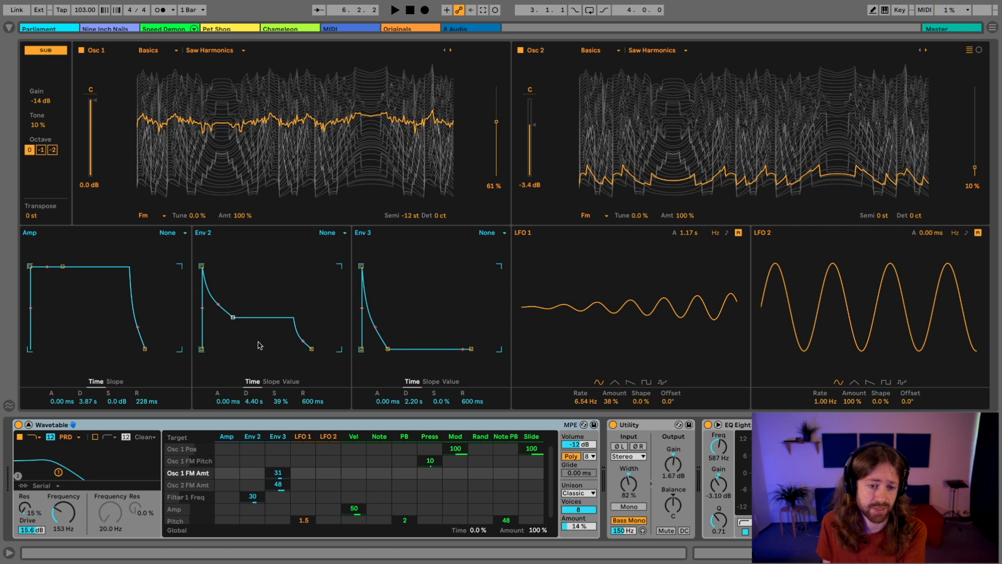
- Try Env 2's modulation of the Filter 1 frequency at 0 and restore it to 30
left_click(250, 499)
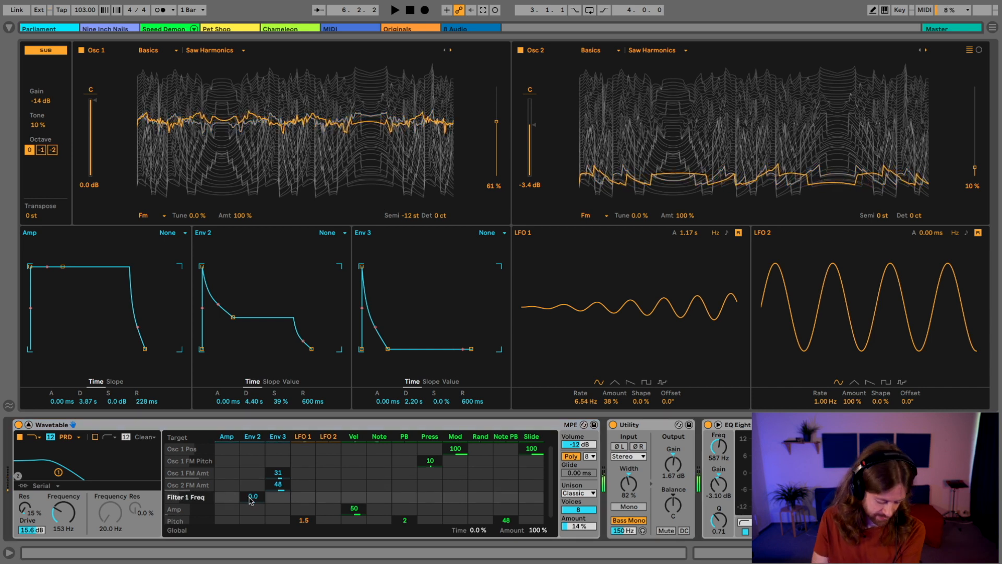
type("30")
key("Return")
left_click(332, 500)
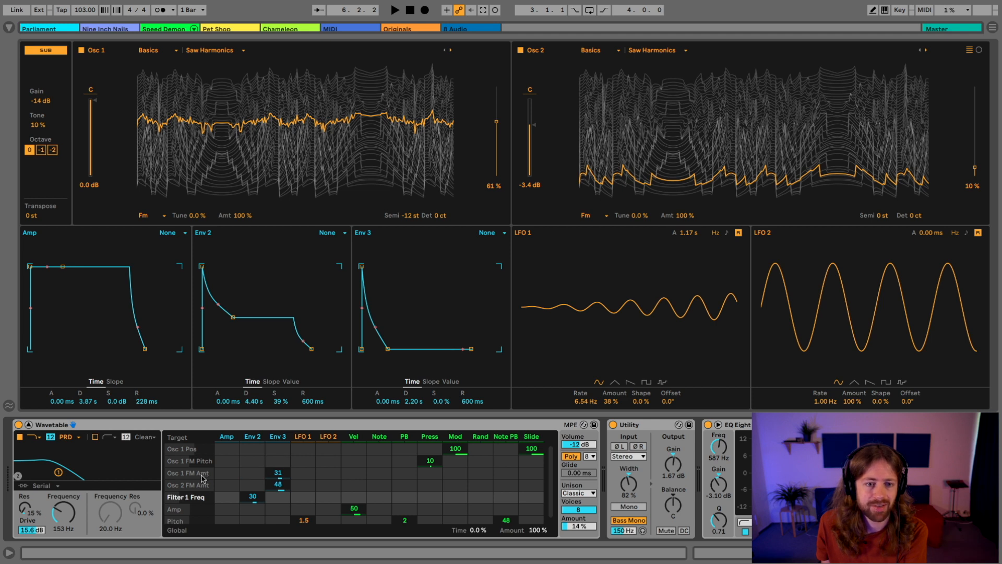
- Zero Env 3's modulation of both oscillators' FM amounts, undo it, and briefly try Env 3 with 20 s decay and 32% sustain
left_click(286, 477)
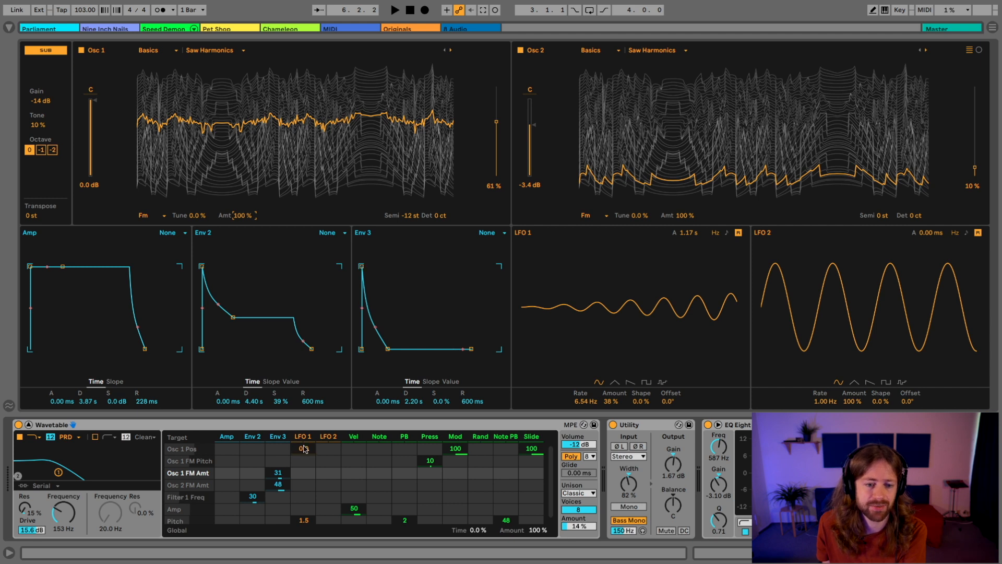
double_click(280, 475)
double_click(278, 486)
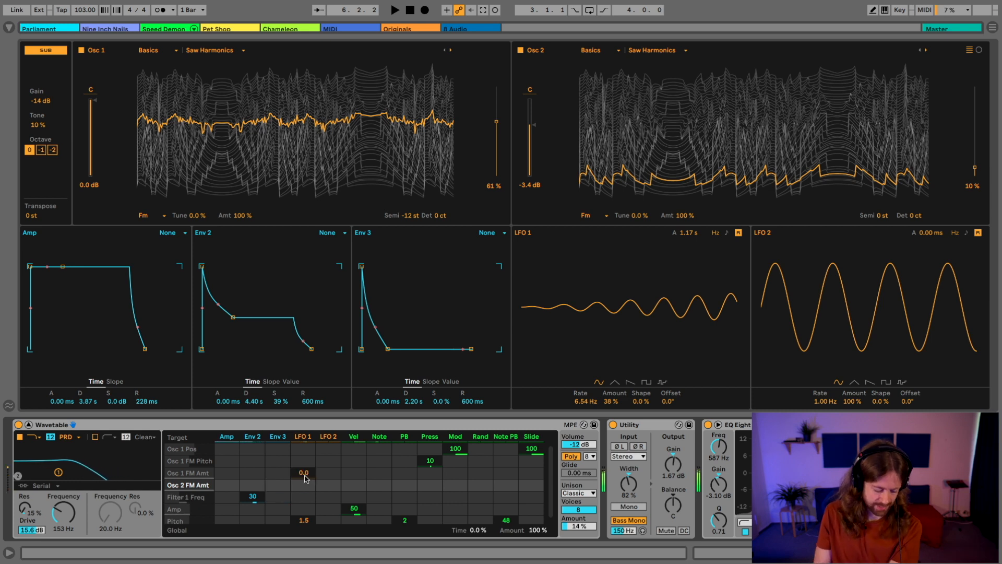
key("ctrl+z")
key("ctrl+z")
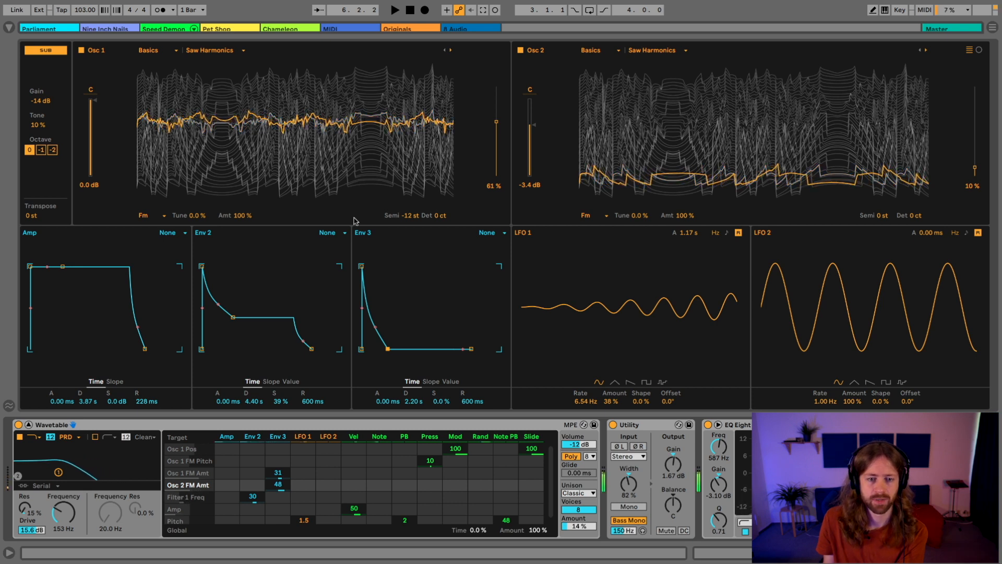
left_click_drag(388, 349, 406, 323)
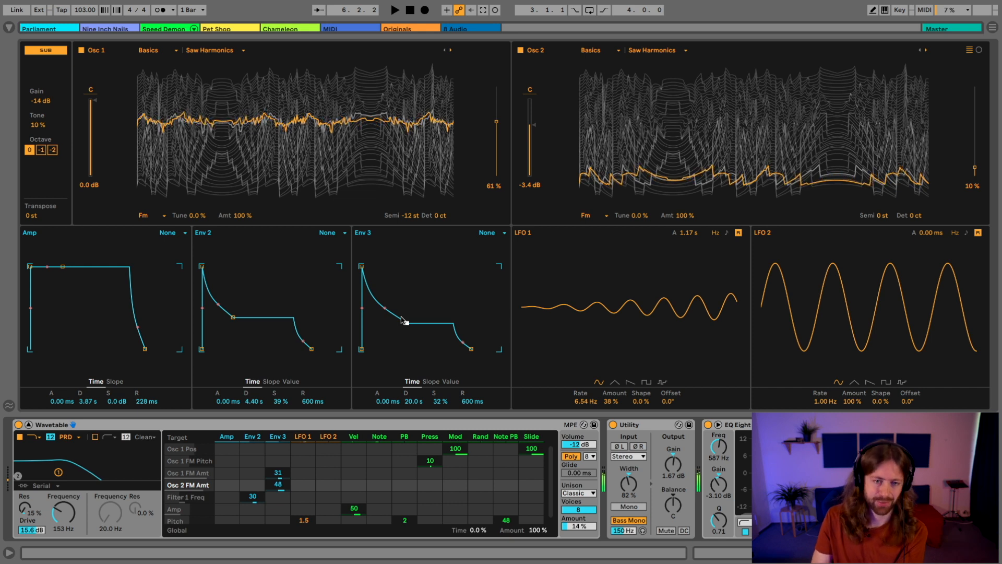
left_click_drag(404, 322, 388, 349)
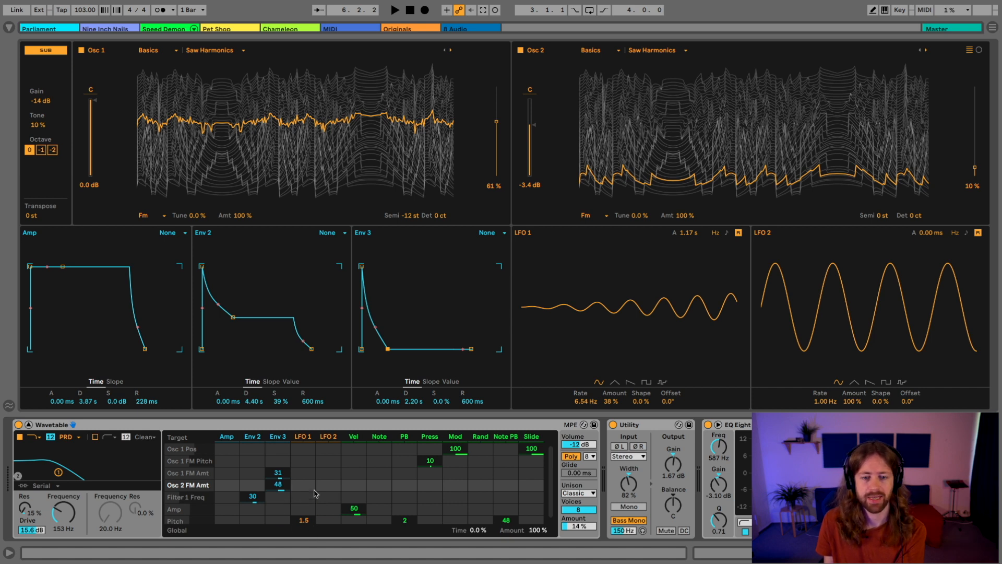
- Try LFO 1 with its attack time at 0 ms to hear the pitch modulation without a fade-in, and undo the change
scroll(312, 499, "down", 1)
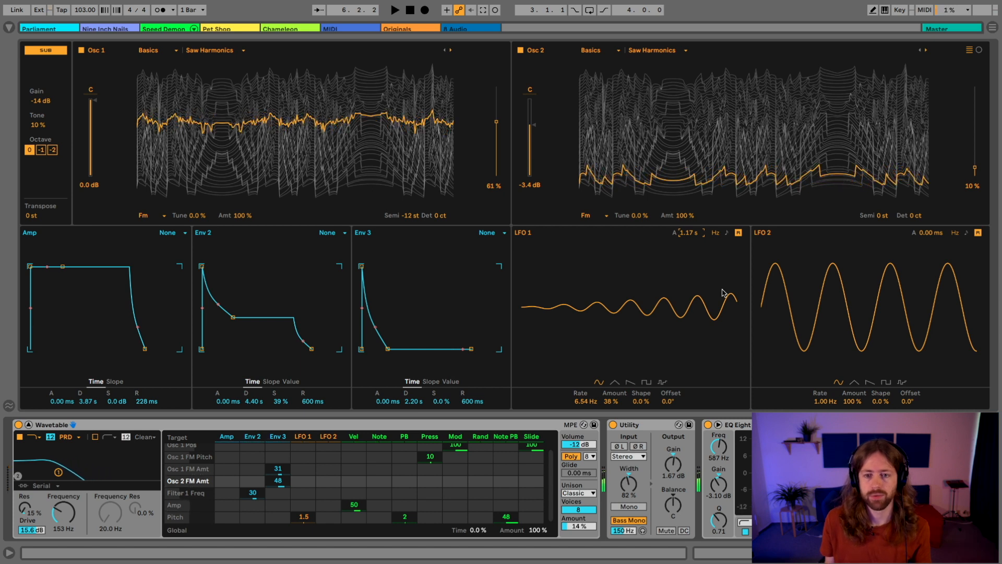
double_click(700, 235)
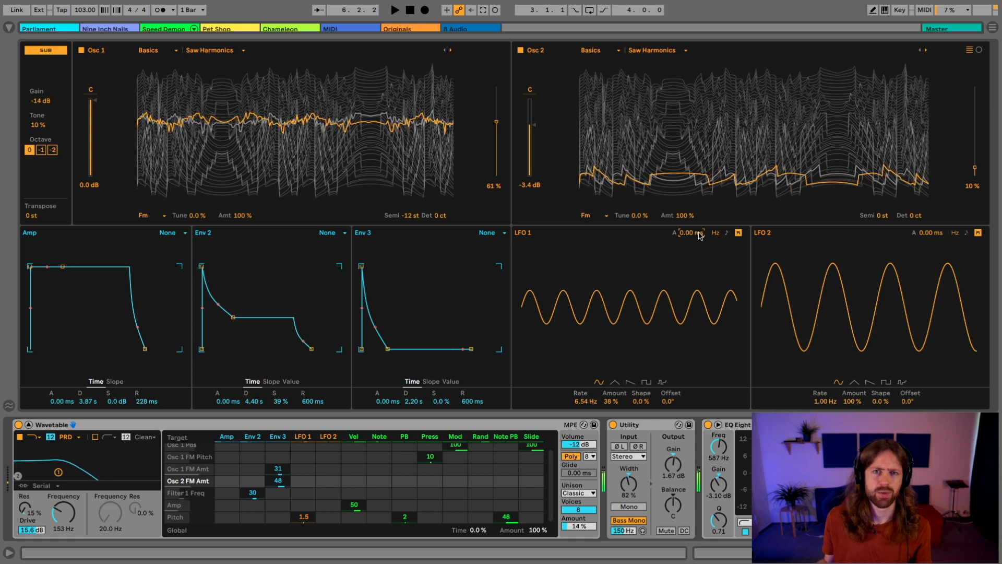
key("ctrl+z")
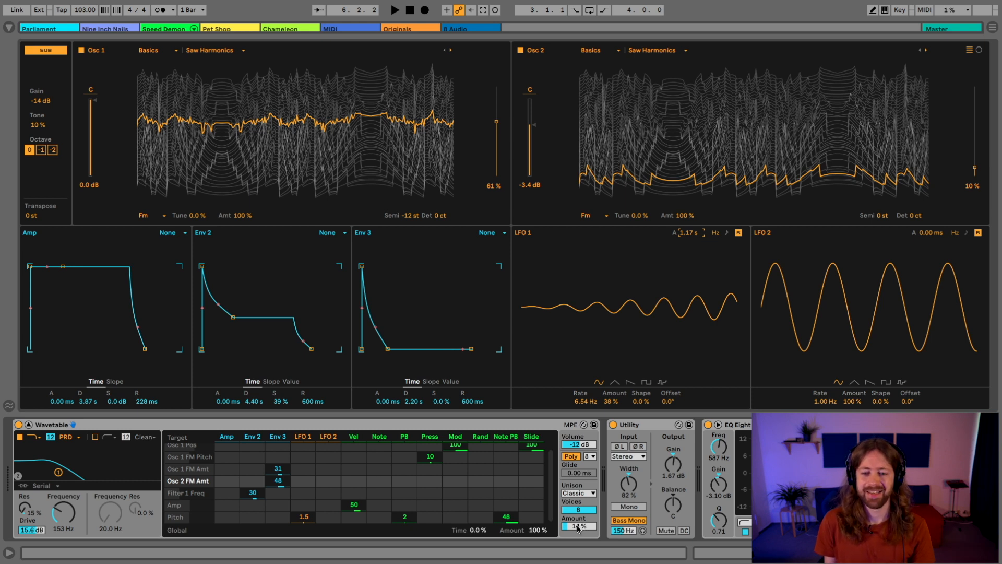
- Collapse the EQ Eight, lower the Saturator's output to -18.6 dB, and compare the bass with the Saturator bypassed and enabled
left_click(640, 428)
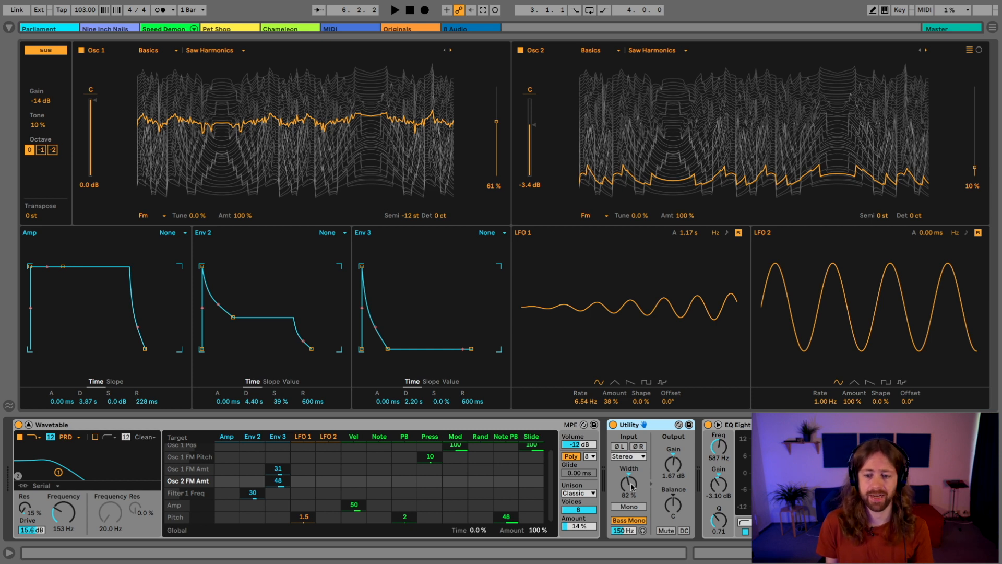
double_click(797, 424)
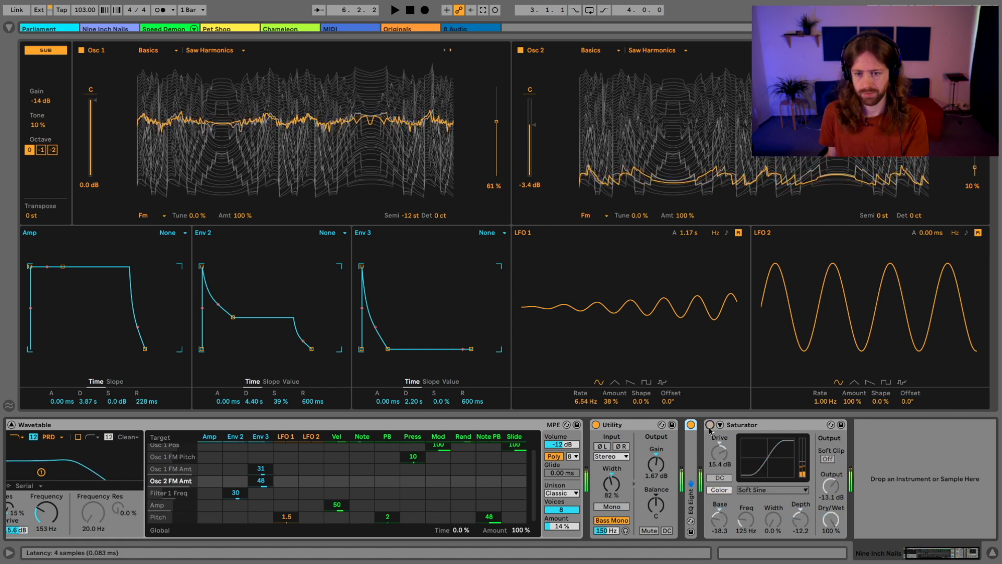
left_click_drag(832, 486, 831, 504)
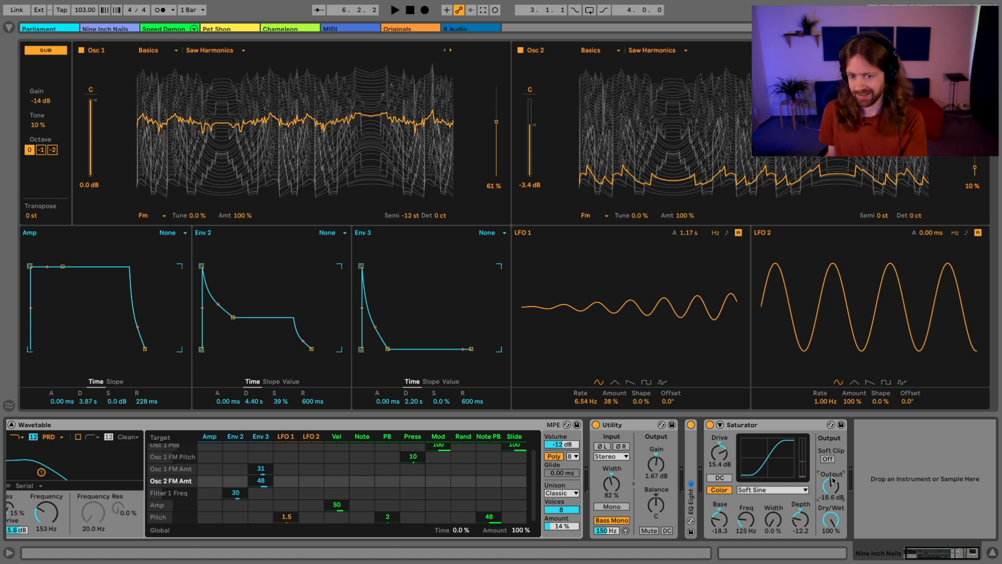
left_click(710, 425)
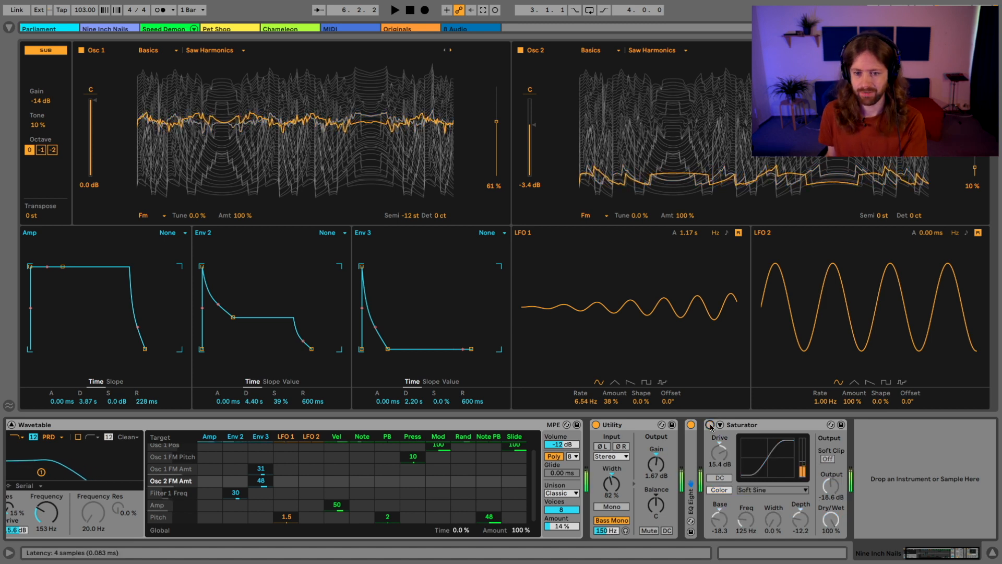
left_click(710, 425)
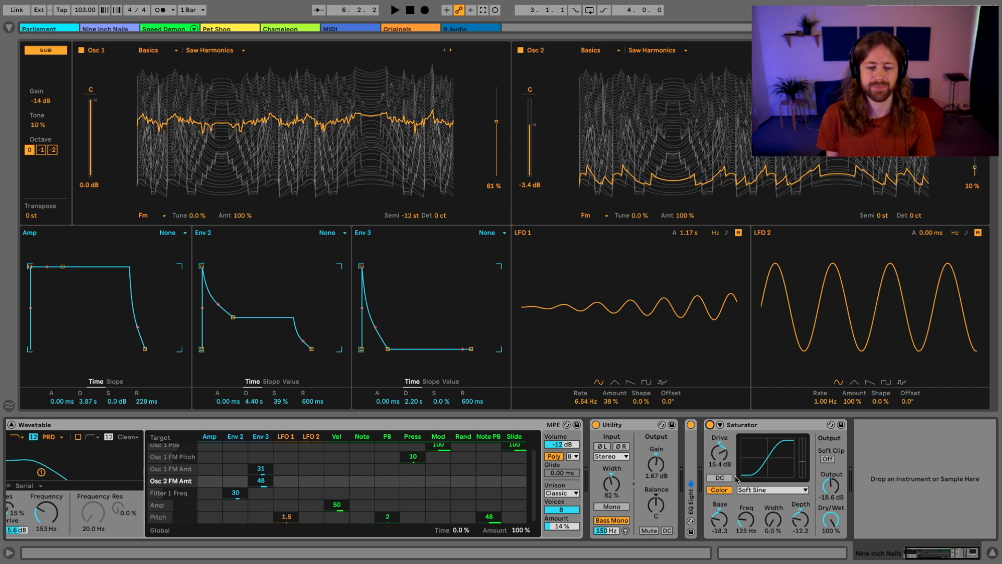
- Return to the clip grid, play the Nine Inch Nails scene while raising the synth track's volume, and stop all clips
scroll(108, 512, "left", 1)
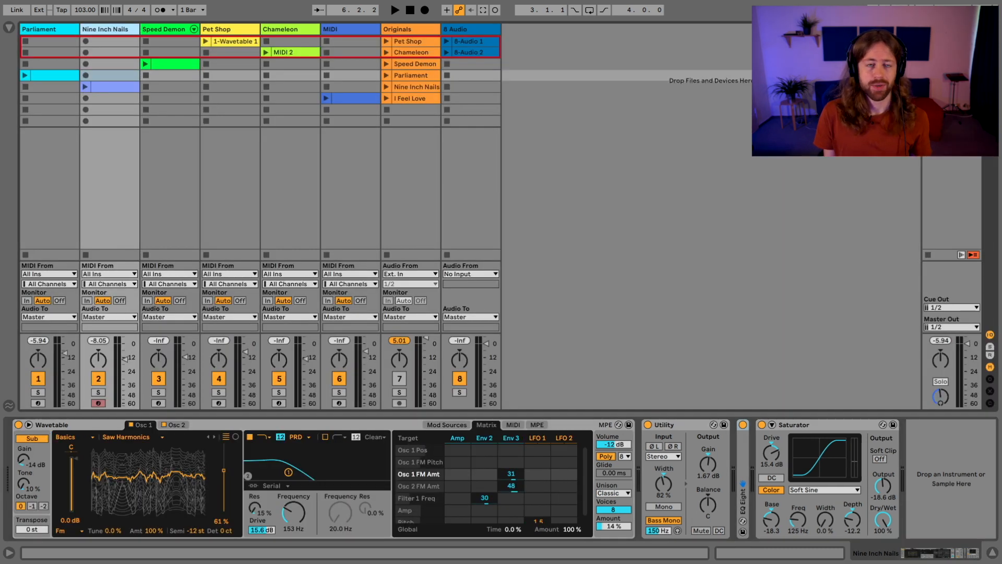
left_click(929, 87)
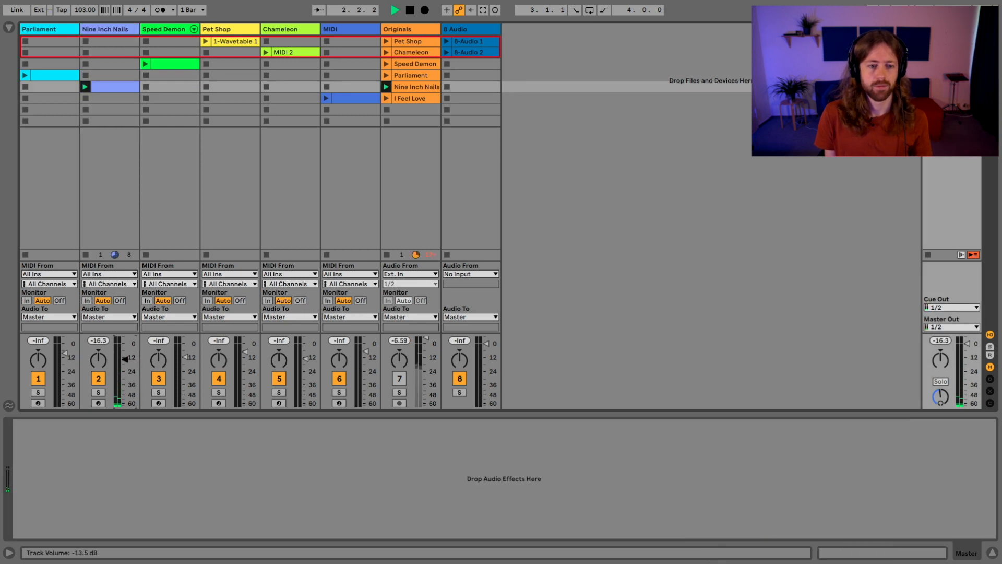
left_click_drag(123, 360, 126, 352)
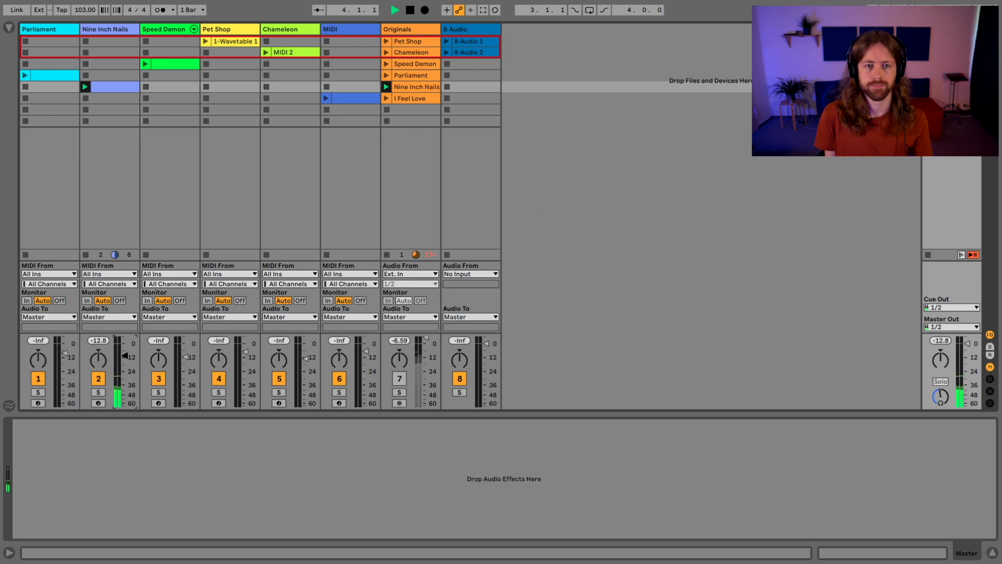
left_click(928, 255)
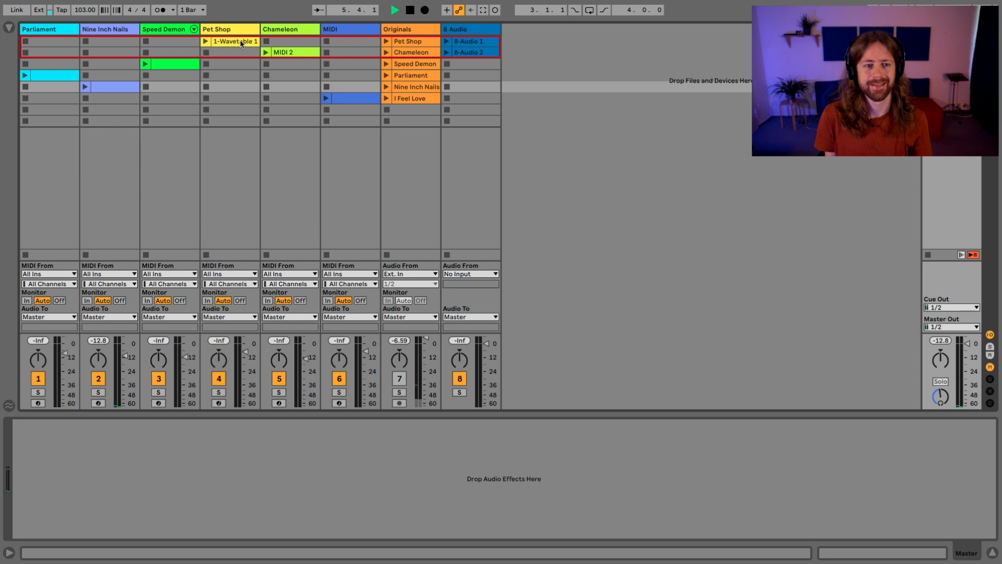
- Play the Speed Demon scene alongside the original, raise the Speed Demon synth track's volume slightly, and stop playback
left_click(200, 154)
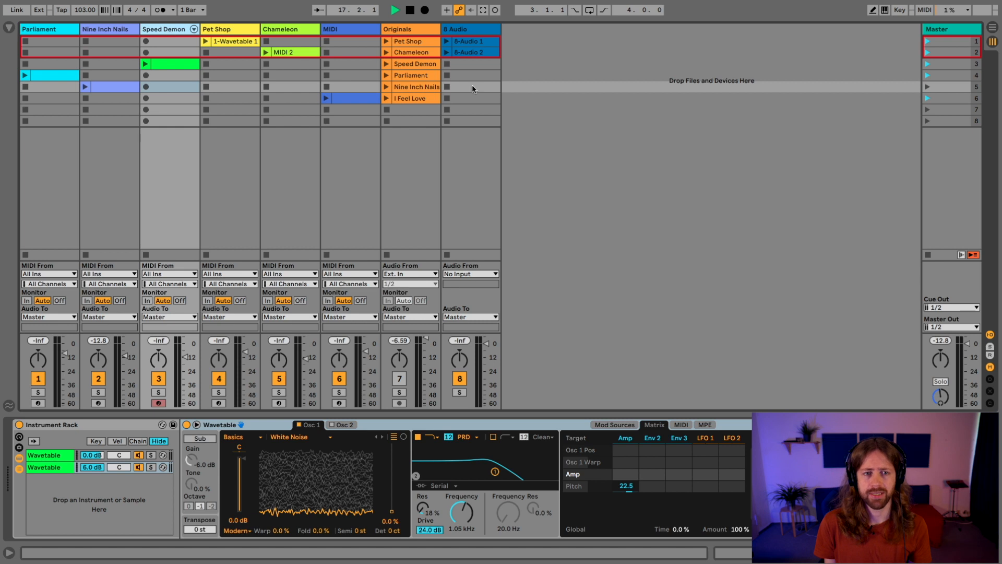
left_click(928, 64)
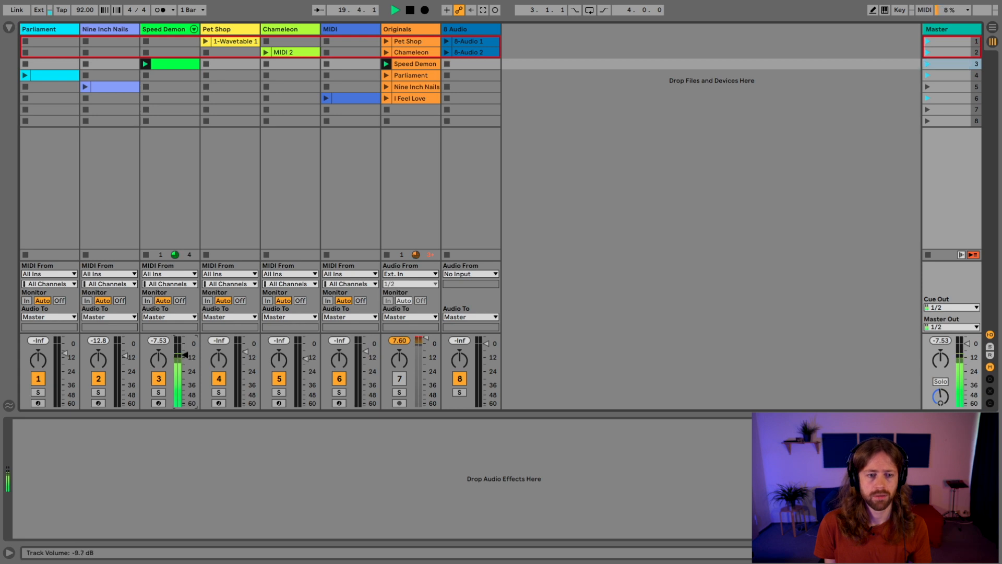
left_click_drag(185, 355, 185, 352)
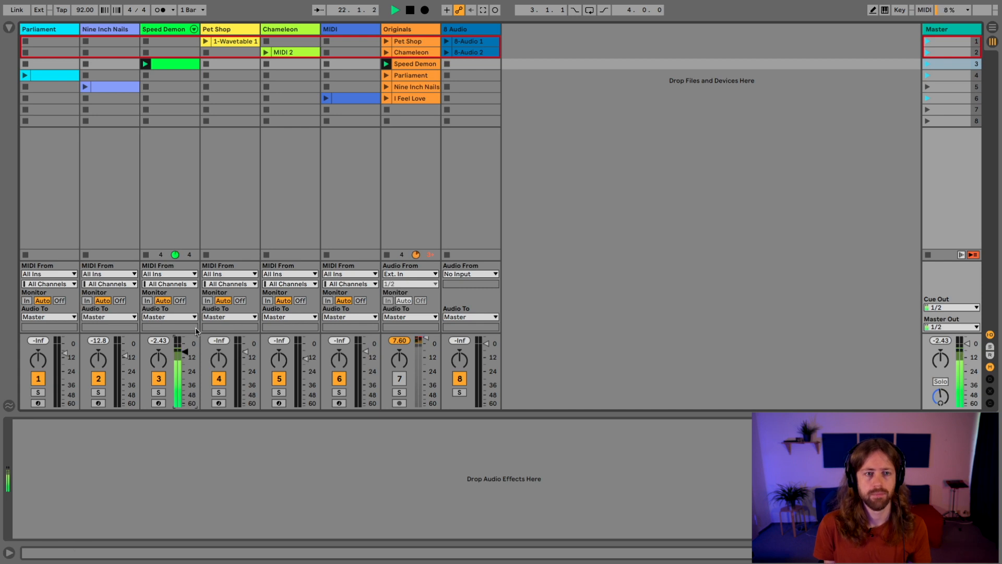
key("space")
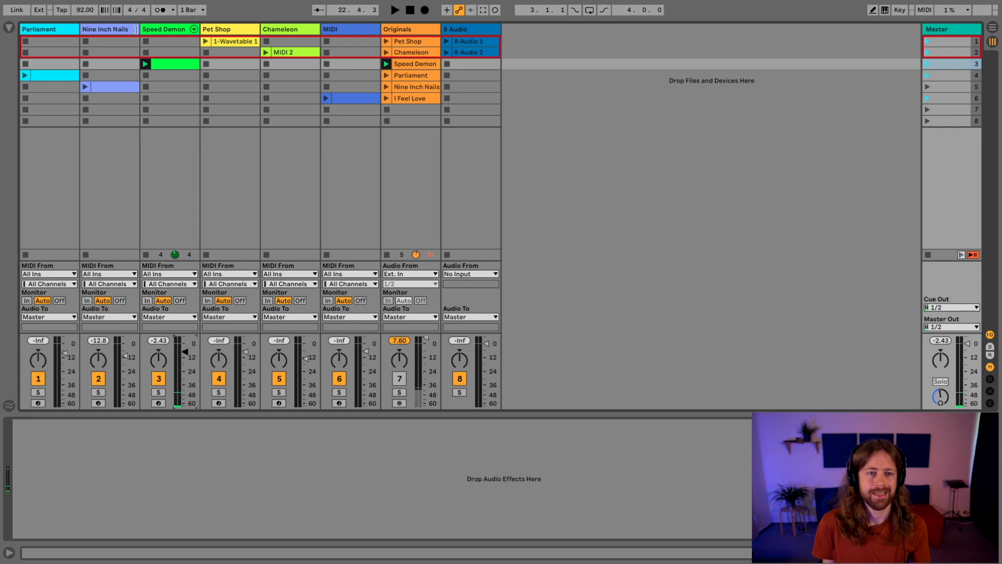
- Show the Speed Demon track's Instrument Rack, deactivate the second Wavetable chain, and play the clip with the first chain's device shown
left_click(149, 29)
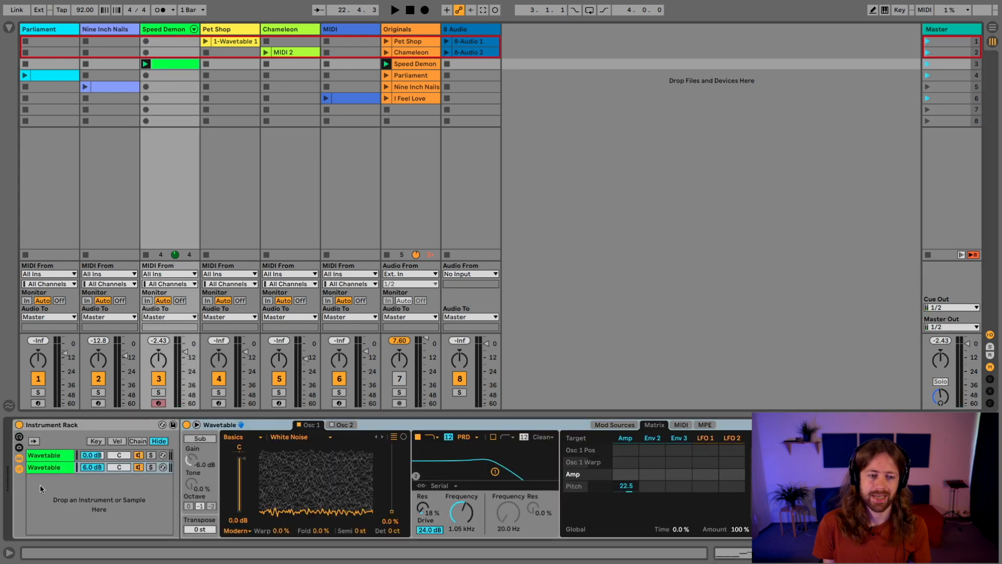
left_click(43, 468)
left_click(50, 457)
left_click(49, 469)
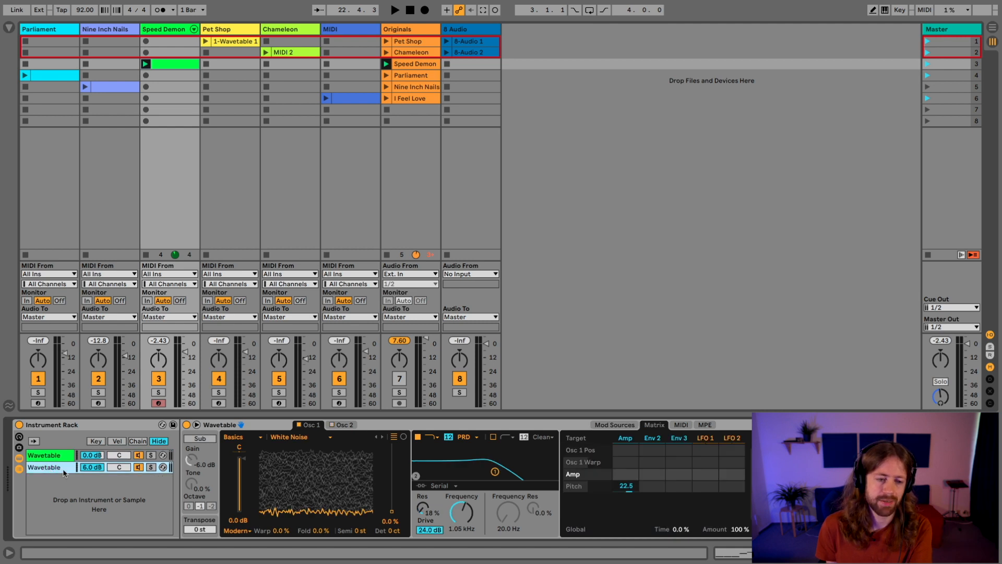
left_click(138, 468)
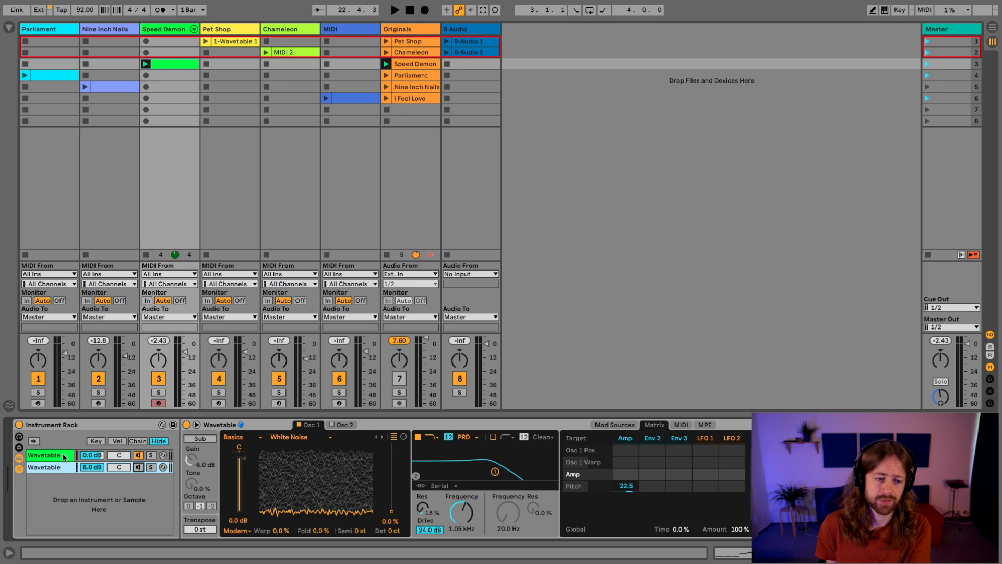
left_click(62, 457)
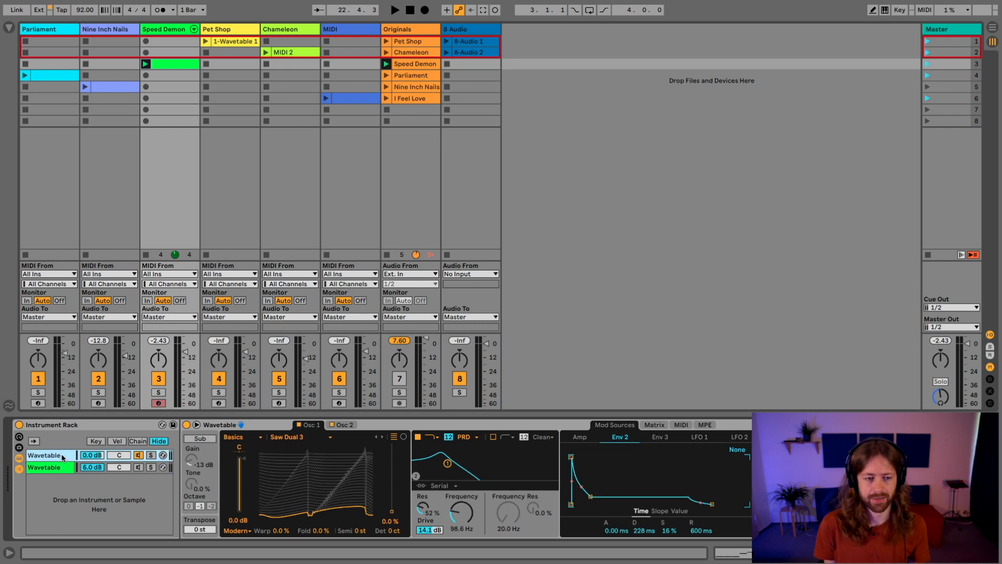
key("space")
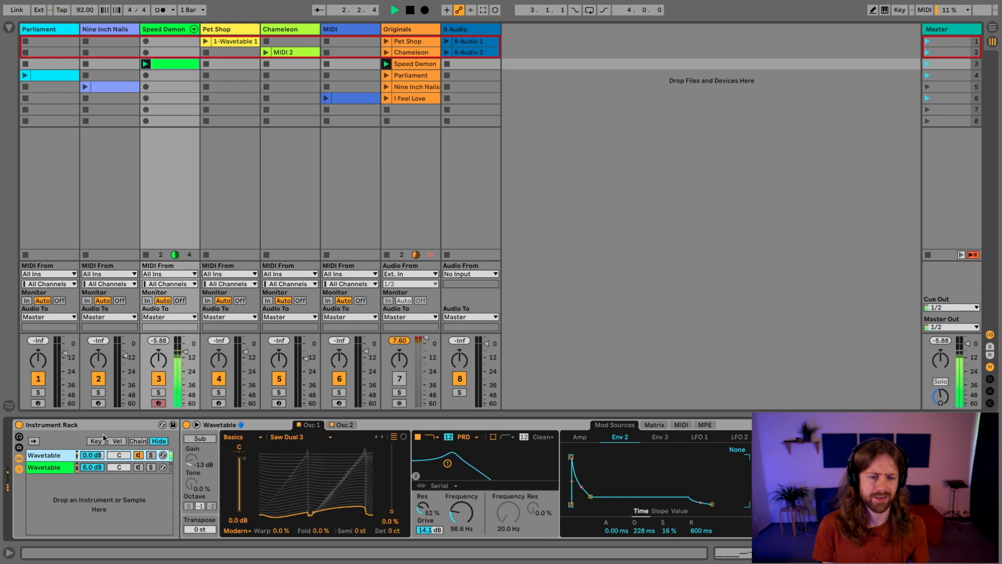
- Expand the first chain's Wavetable, keep Saw Dual 3 as Osc 1's wavetable, and audition the clip with Osc 2 switched off
left_click(197, 425)
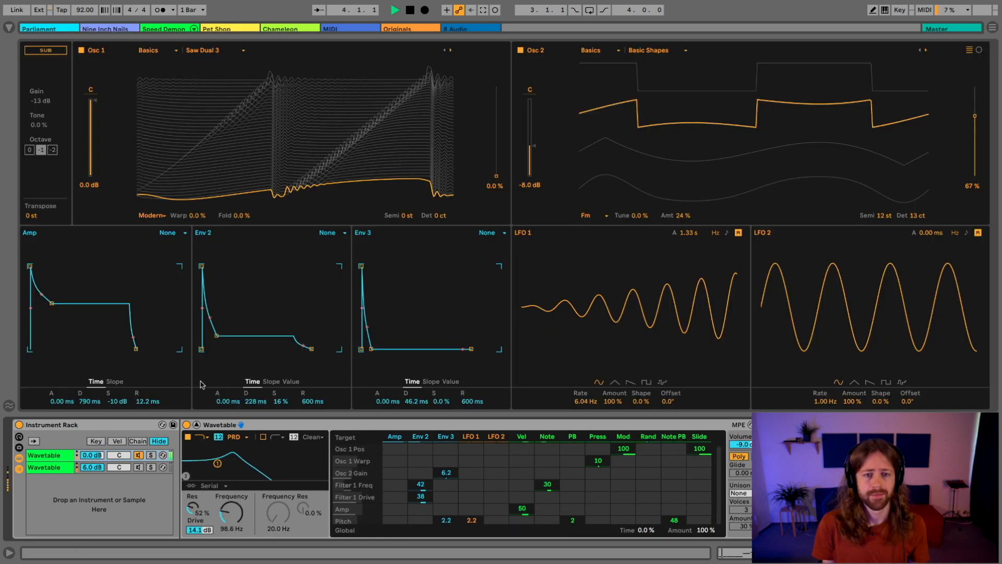
key("space")
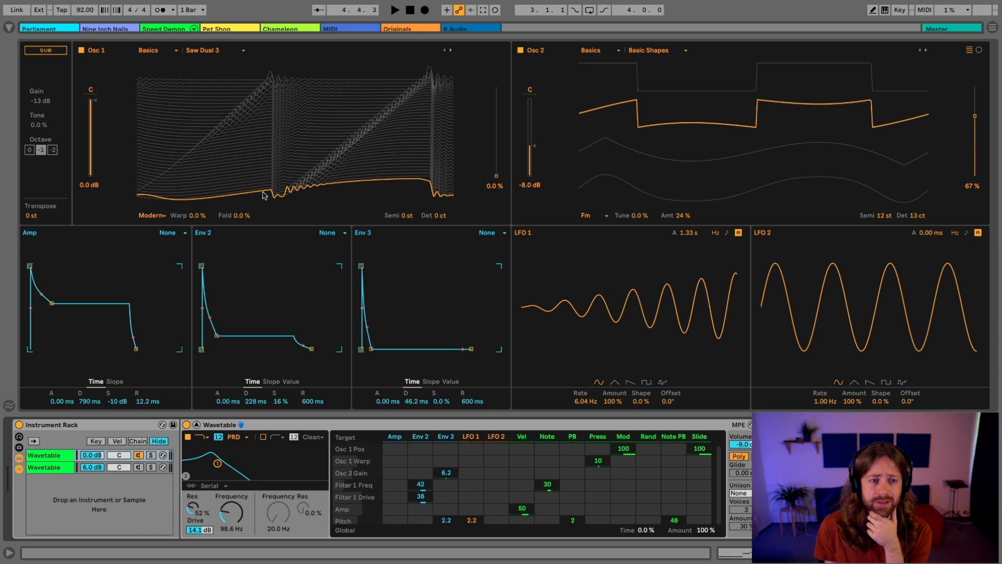
left_click(241, 52)
left_click(293, 56)
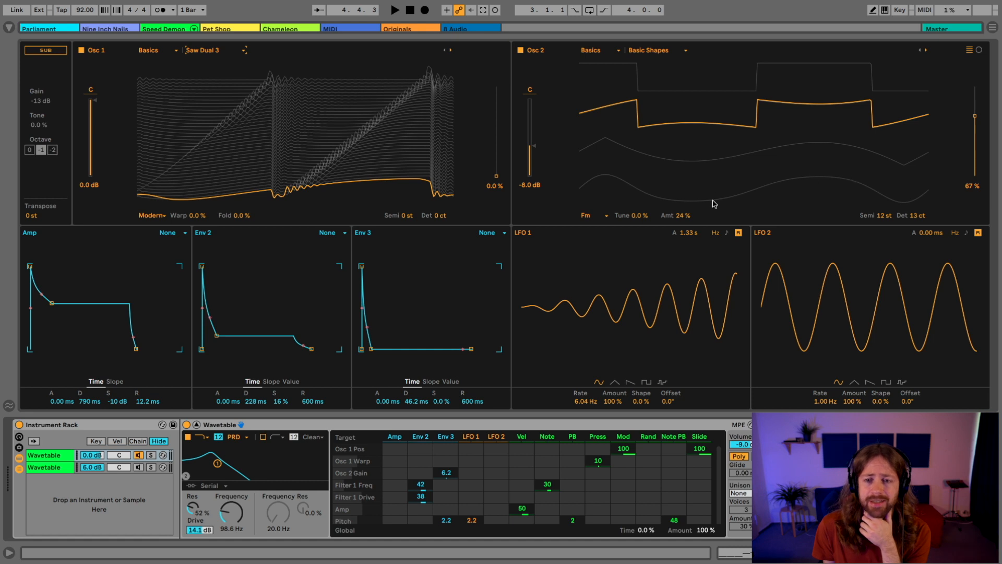
left_click(520, 51)
key("space")
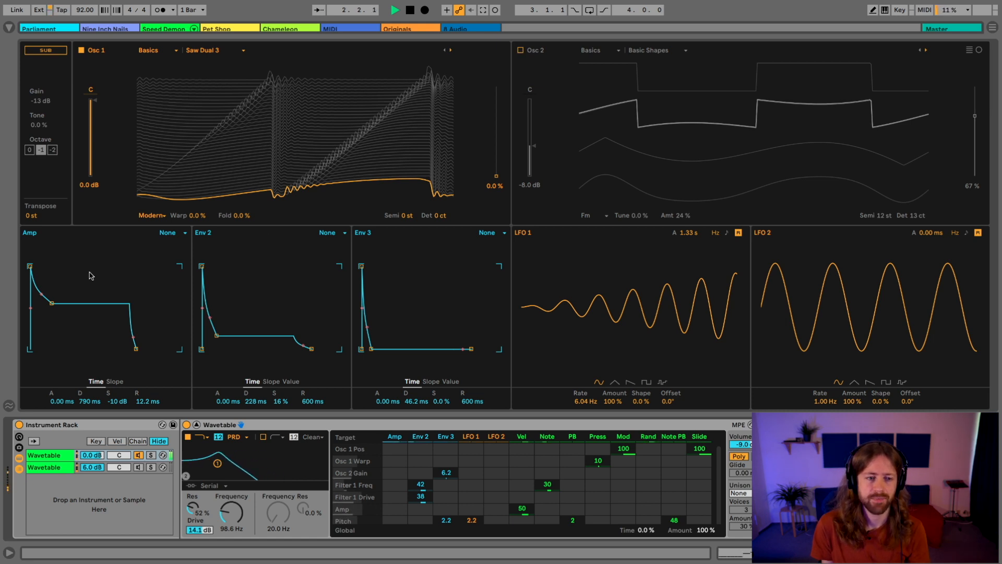
key("space")
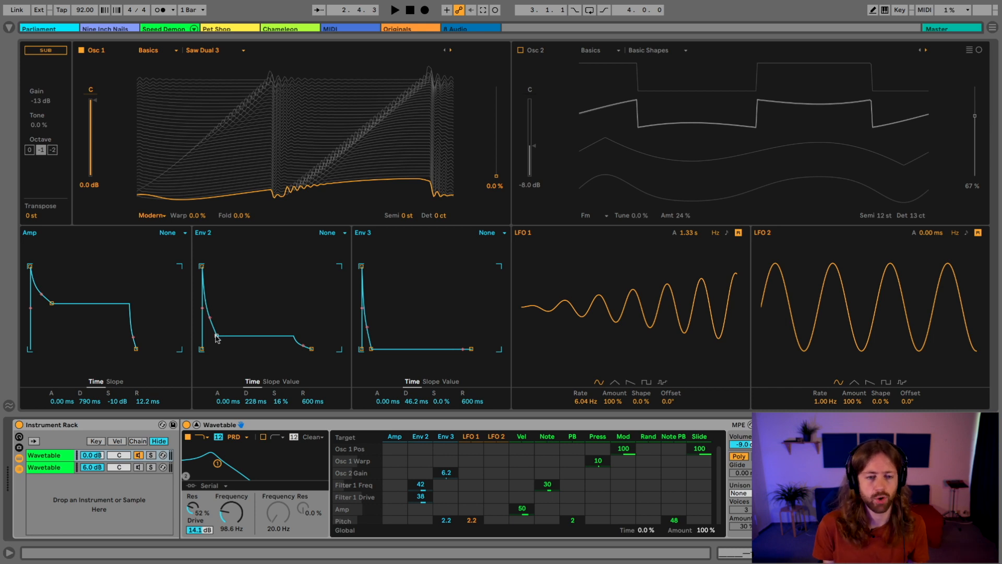
- Try lengthening Env 2's decay to 3.63 s while the clip plays, undo the change, and stop playback
left_click_drag(217, 336, 232, 336)
key("space")
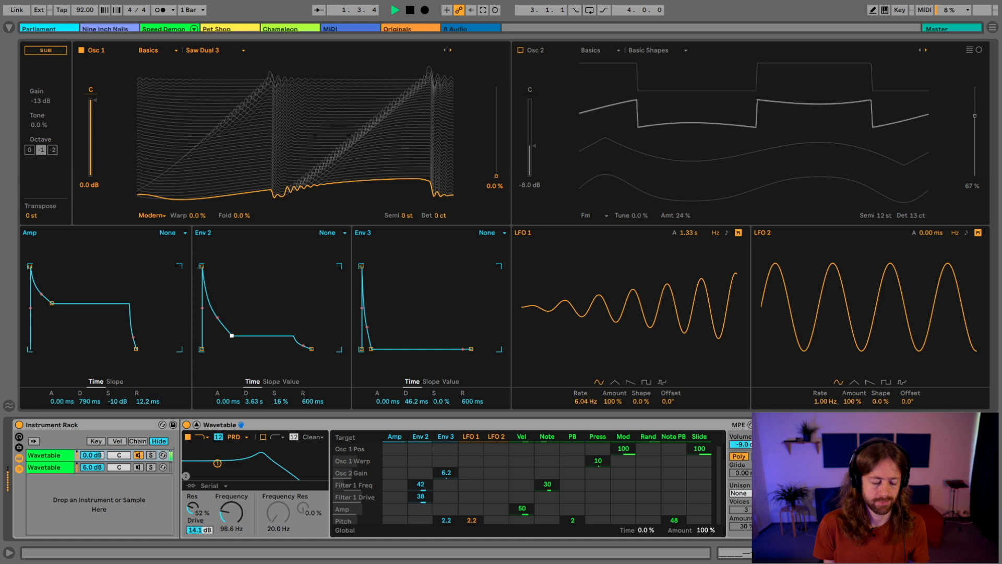
key("ctrl+z")
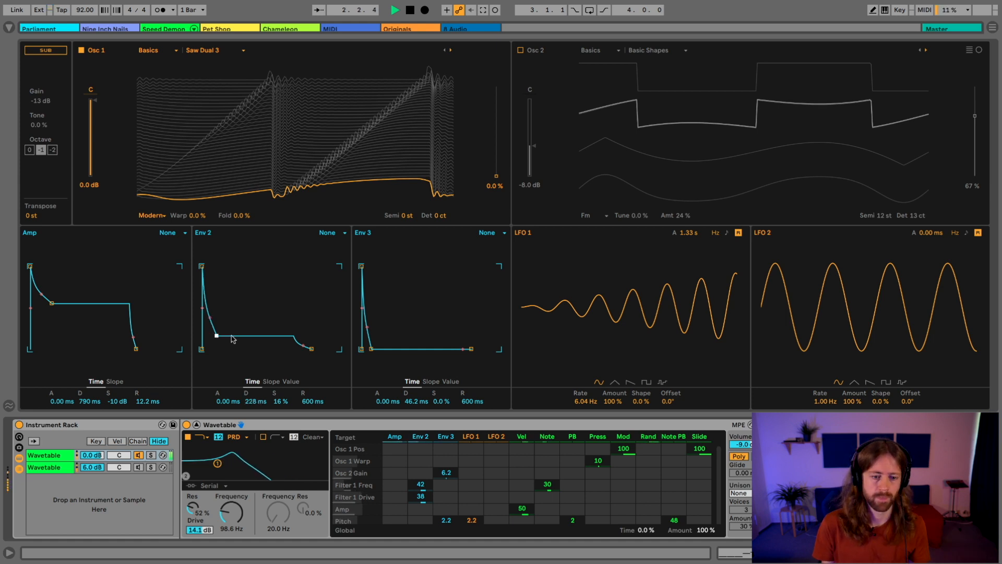
key("space")
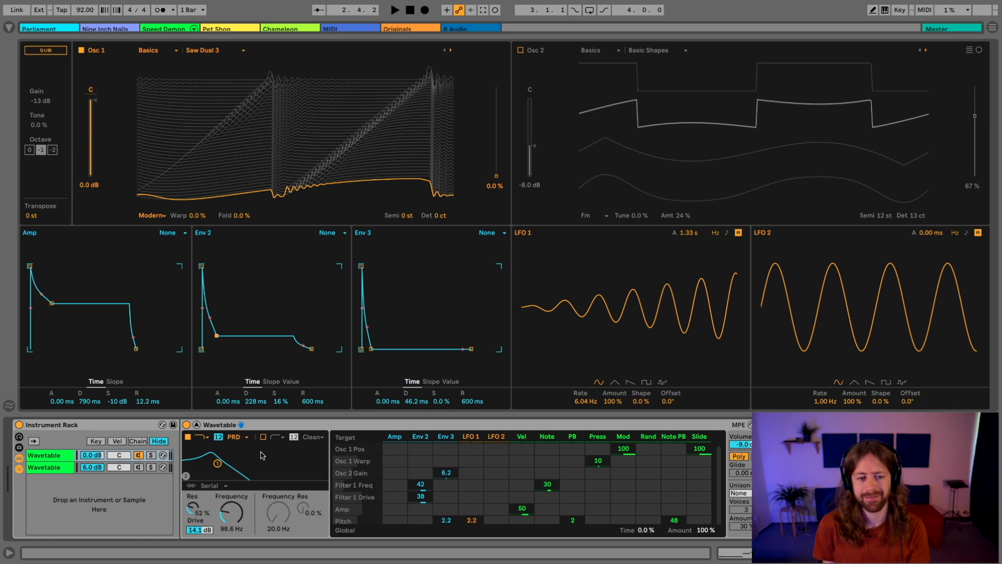
- Try altering the filter resonance and the Env 2 modulation of Filter 1 Drive while the clip plays
left_click_drag(192, 508, 192, 485)
key("space")
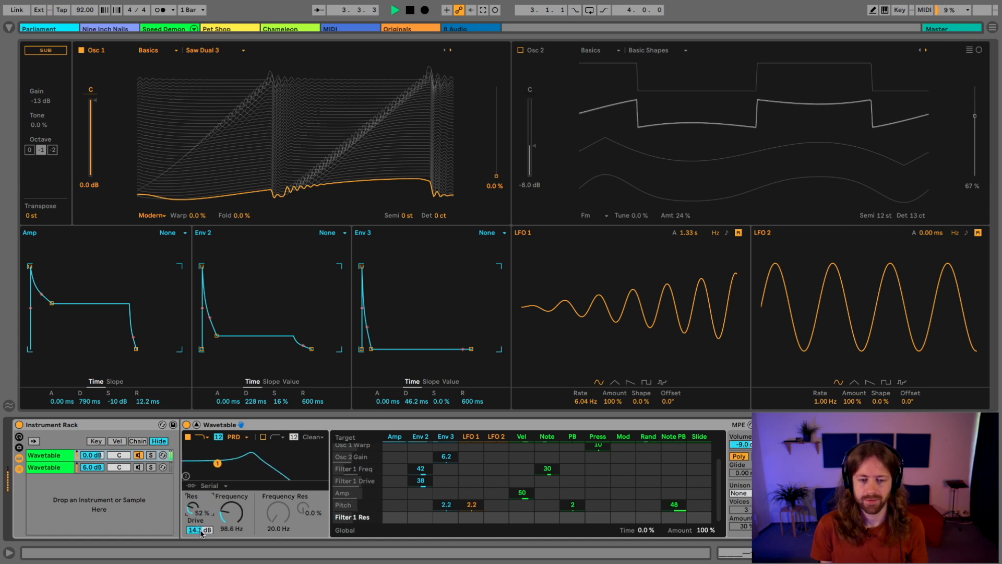
mouse_move(418, 484)
left_mouse_down()
mouse_move(418, 504)
mouse_move(418, 484)
left_mouse_up()
key("space")
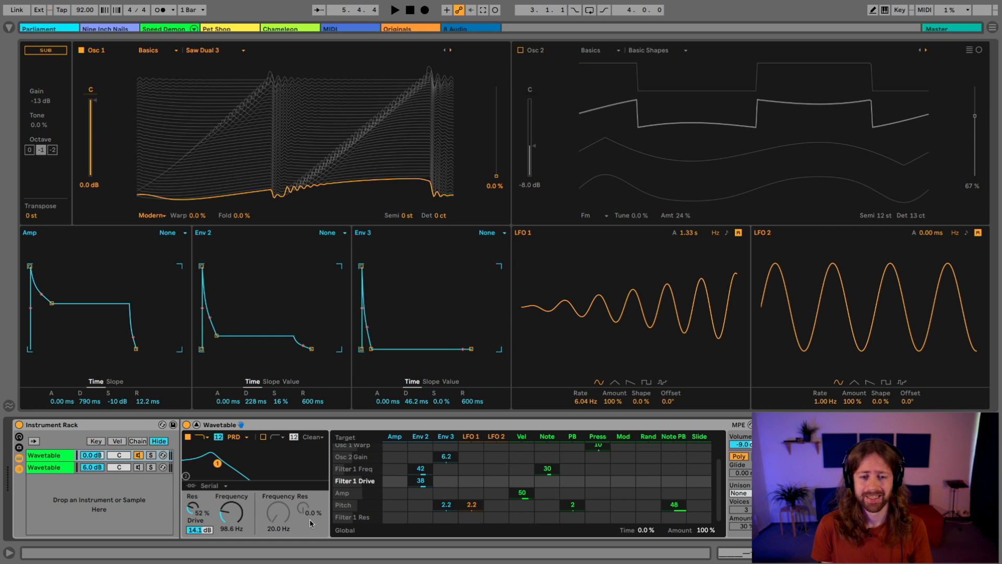
scroll(445, 449, "up", 1)
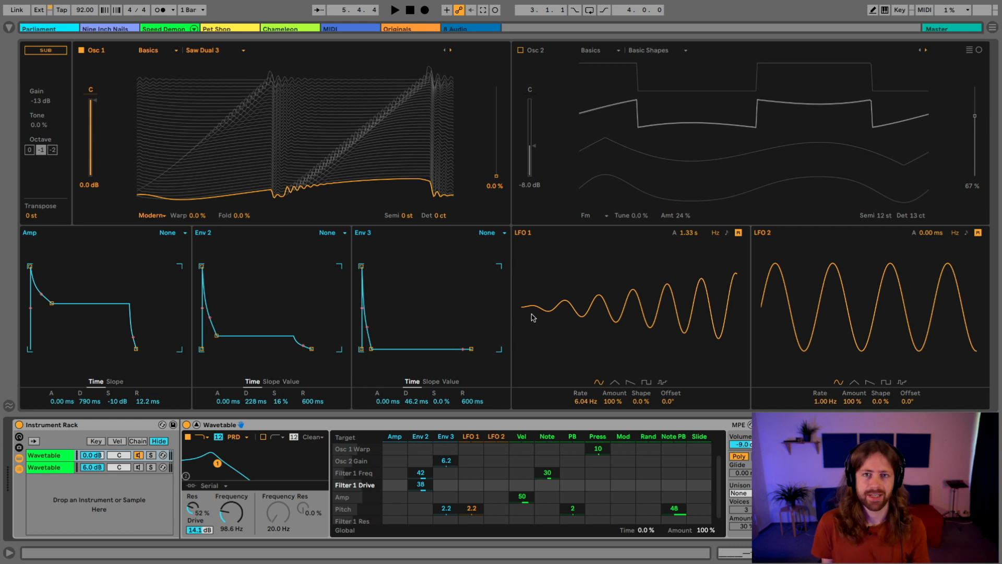
- Try raising the Env 3 to Pitch modulation to 48 during playback, undo it, and stop playback
key("space")
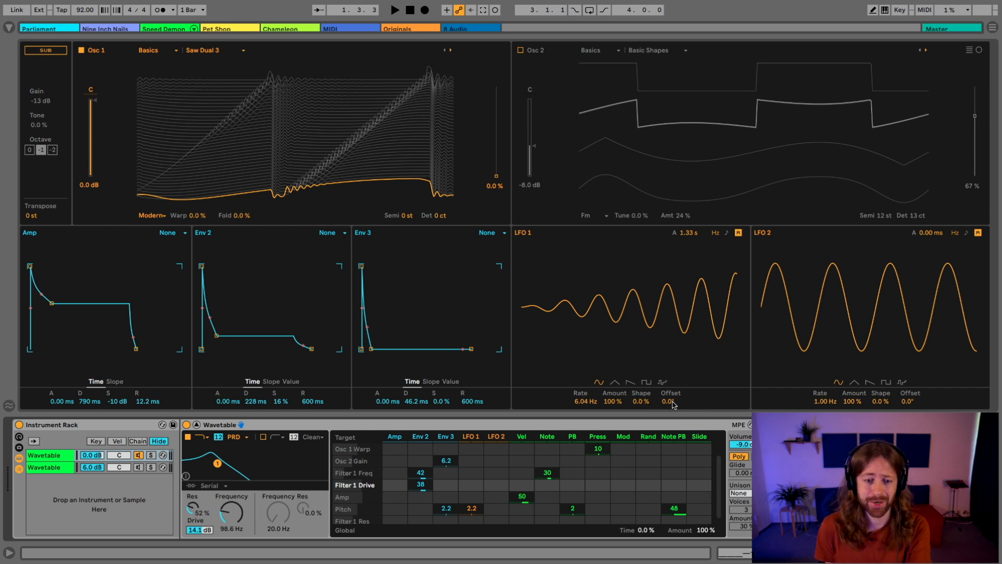
scroll(527, 476, "down", 1)
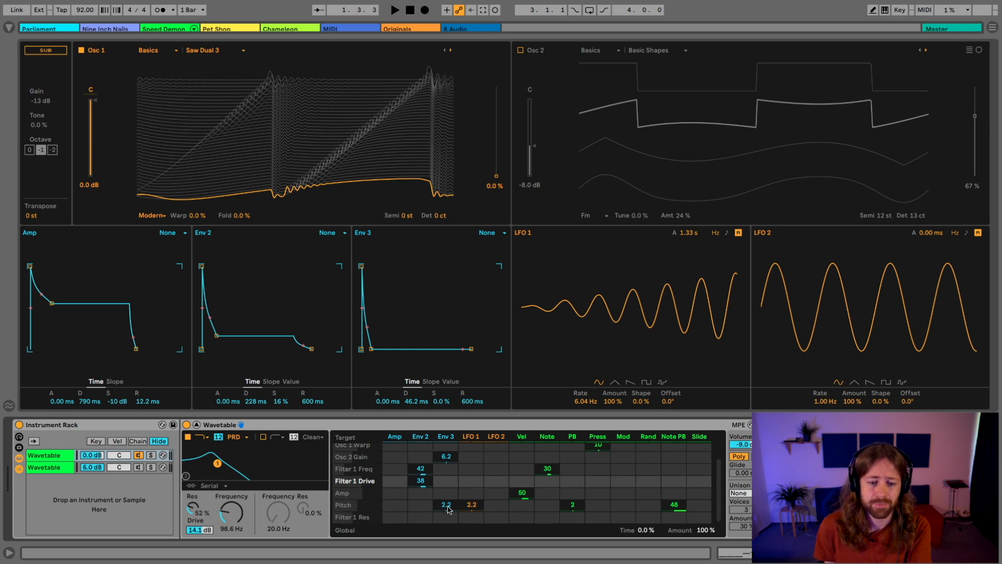
scroll(448, 493, "up", 1)
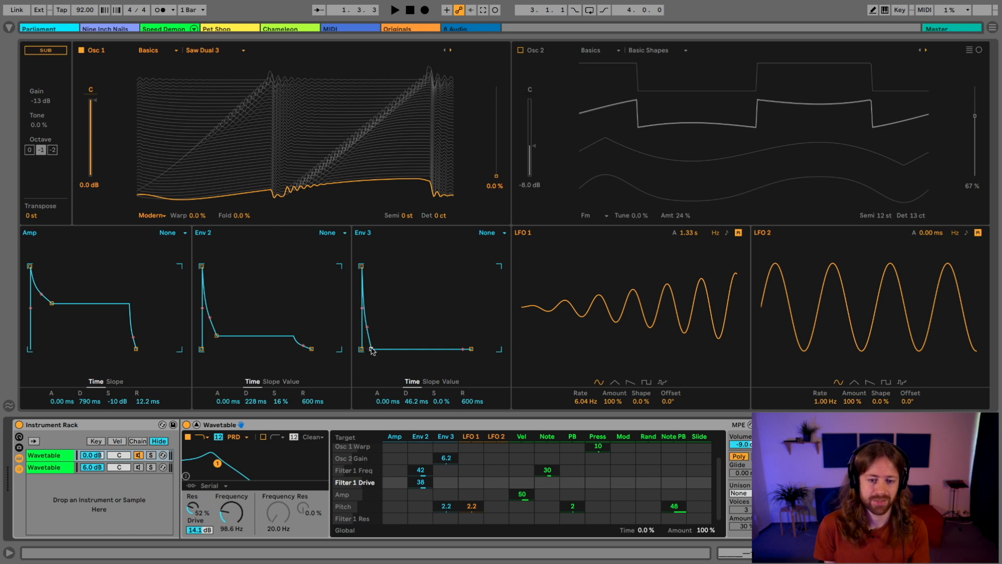
key("space")
left_click_drag(454, 509, 455, 449)
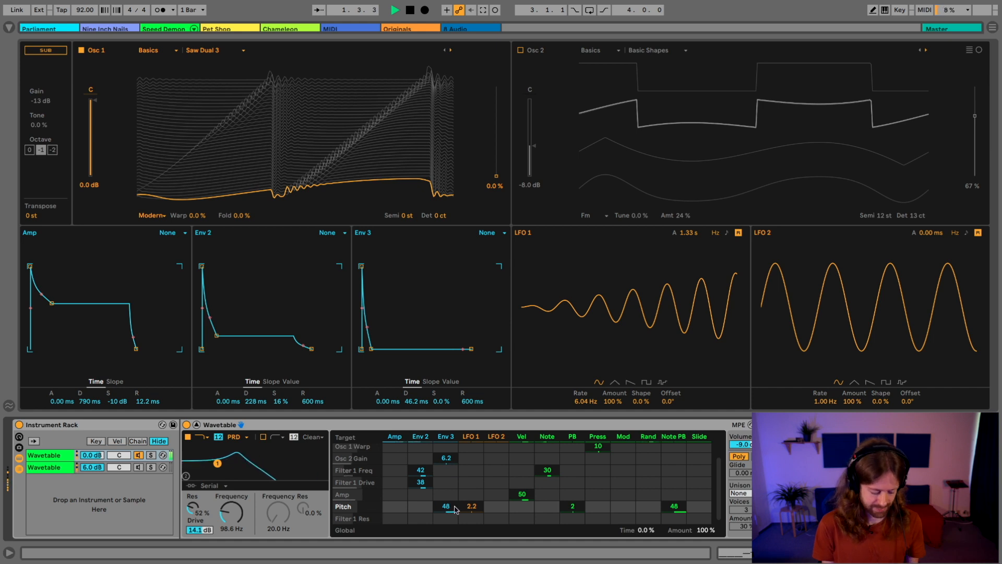
key("ctrl+z")
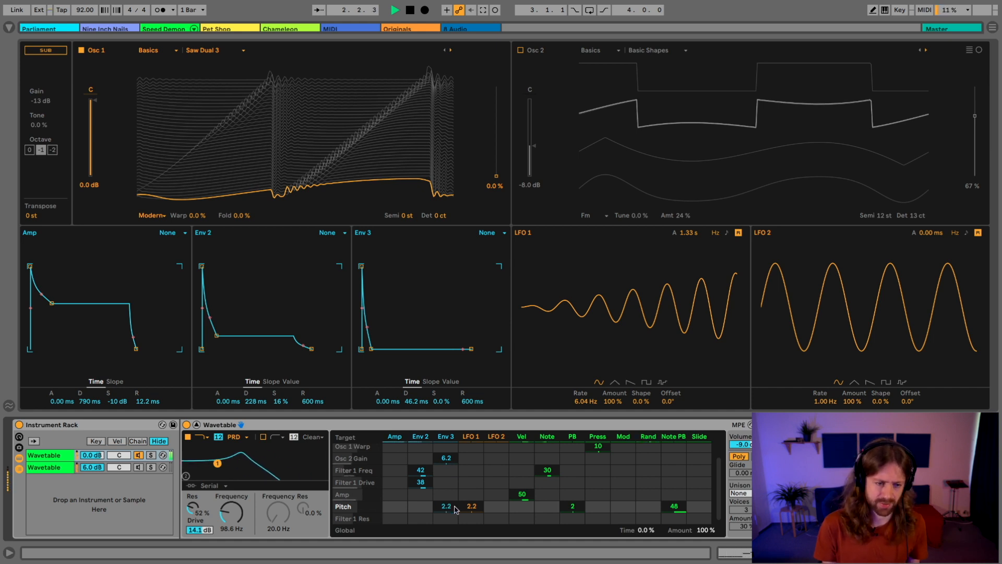
key("space")
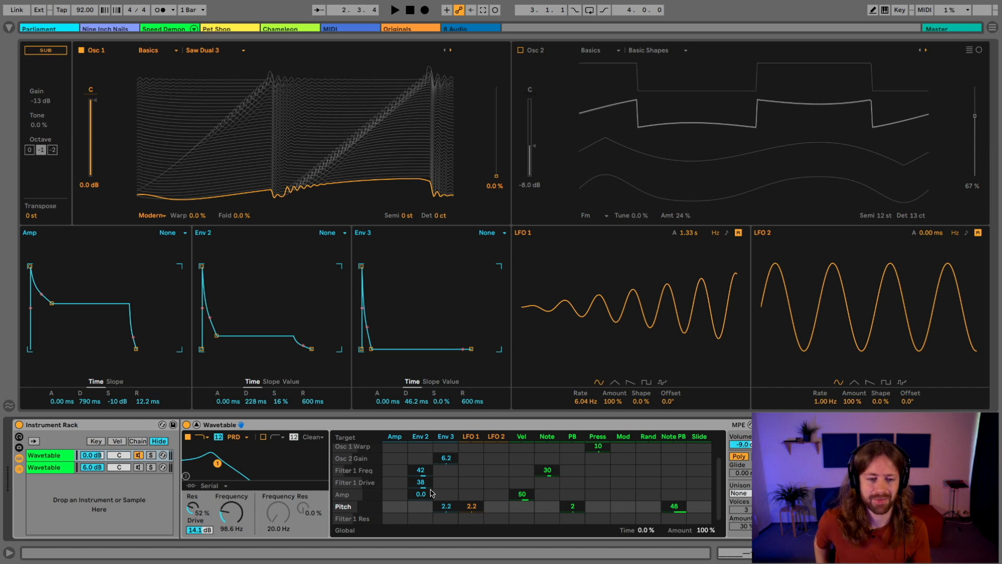
- Play the clip and compare the bass with the Saturator bypassed and enabled
mouse_move(138, 559)
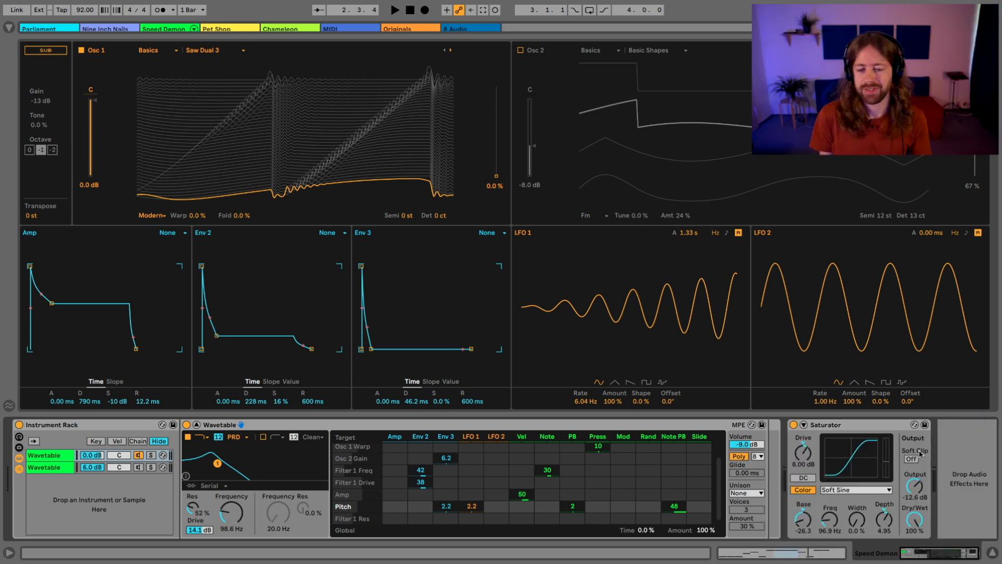
key("space")
left_click(793, 425)
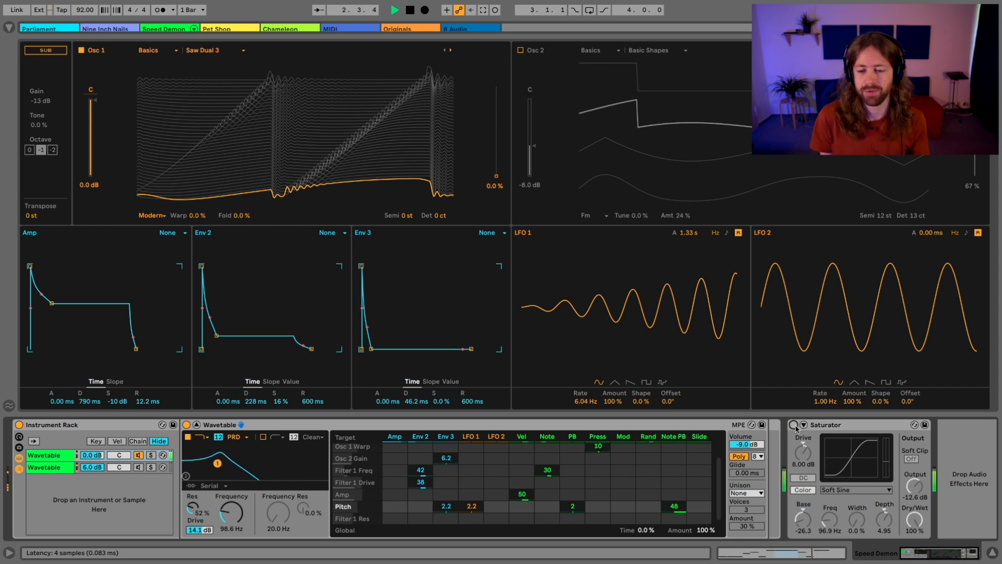
left_click(794, 425)
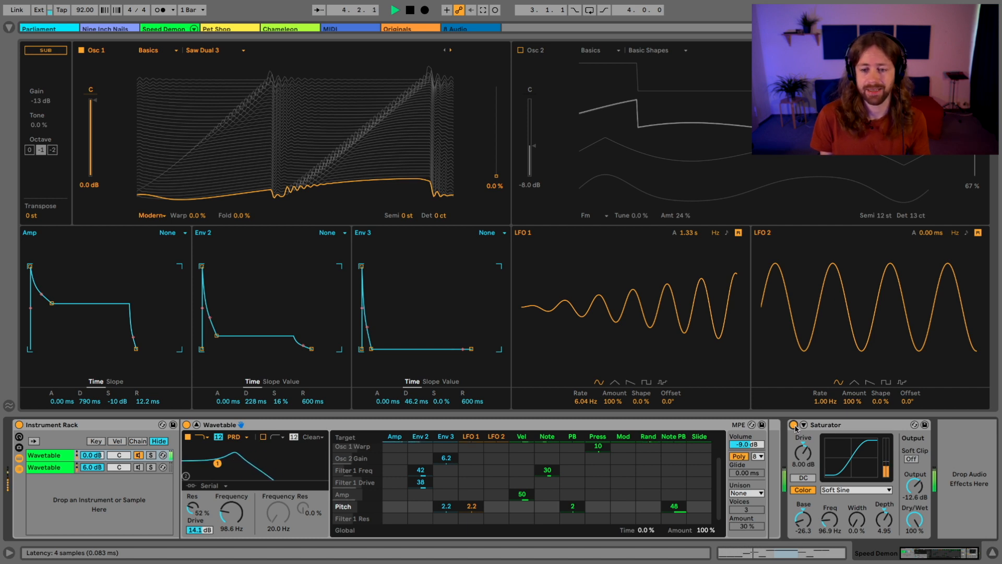
key("space")
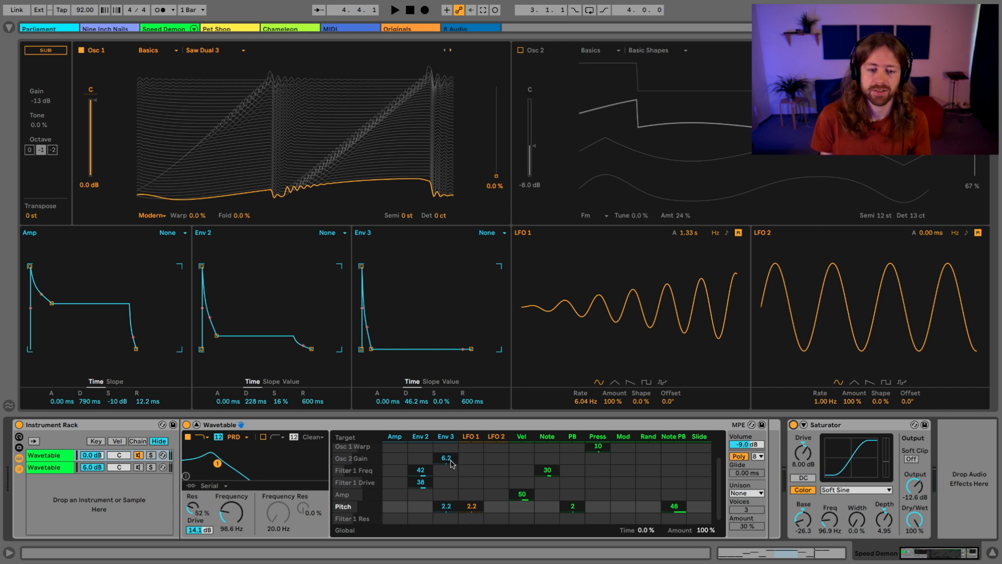
- Switch Osc 2 back on, comparing the playing bass with Osc 2 off and on
left_click(520, 50)
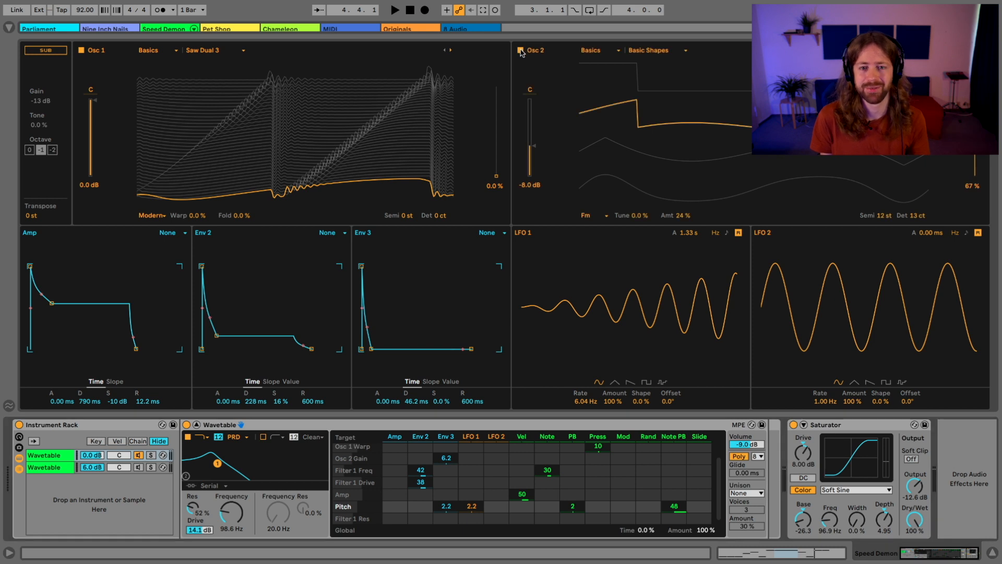
left_click(521, 51)
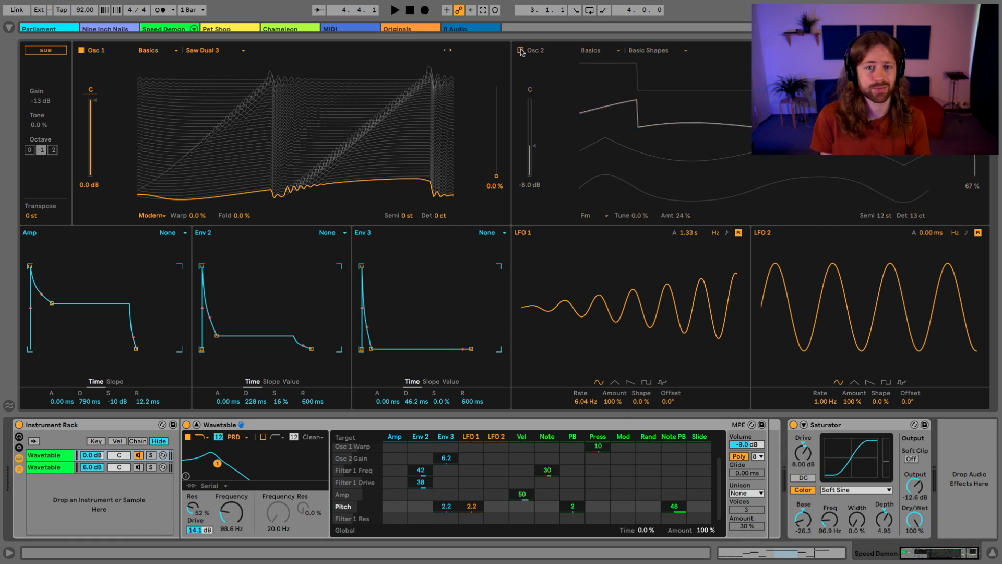
left_click(521, 50)
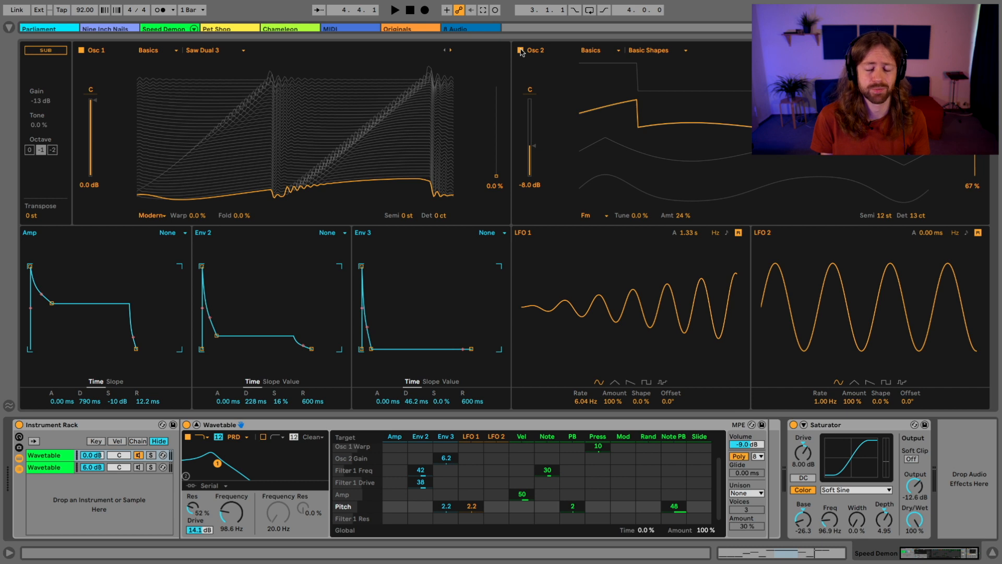
key("space")
left_click(521, 51)
left_click(520, 51)
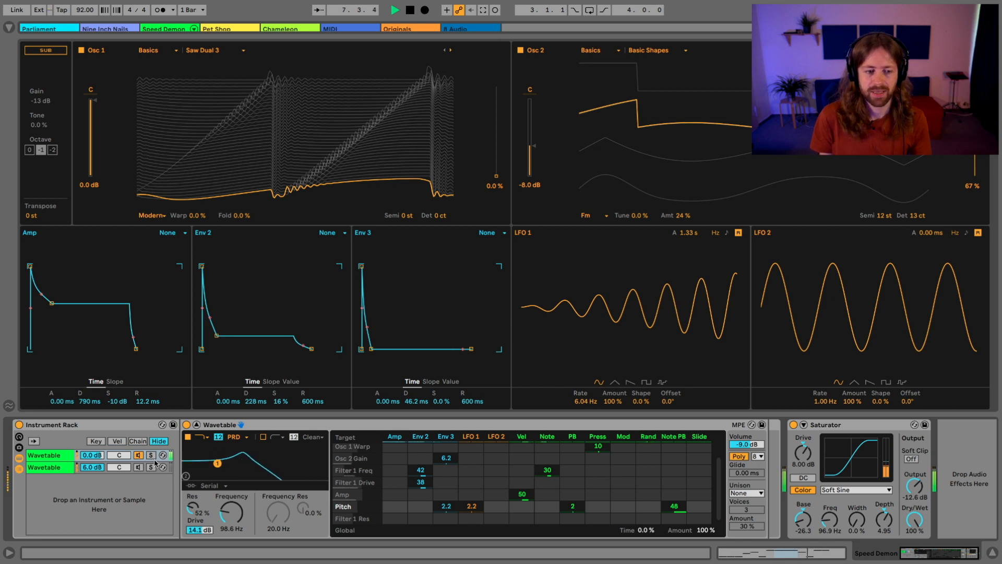
- Reactivate the second Wavetable chain, expand its white noise device, and play the clip with both chains
left_click(51, 470)
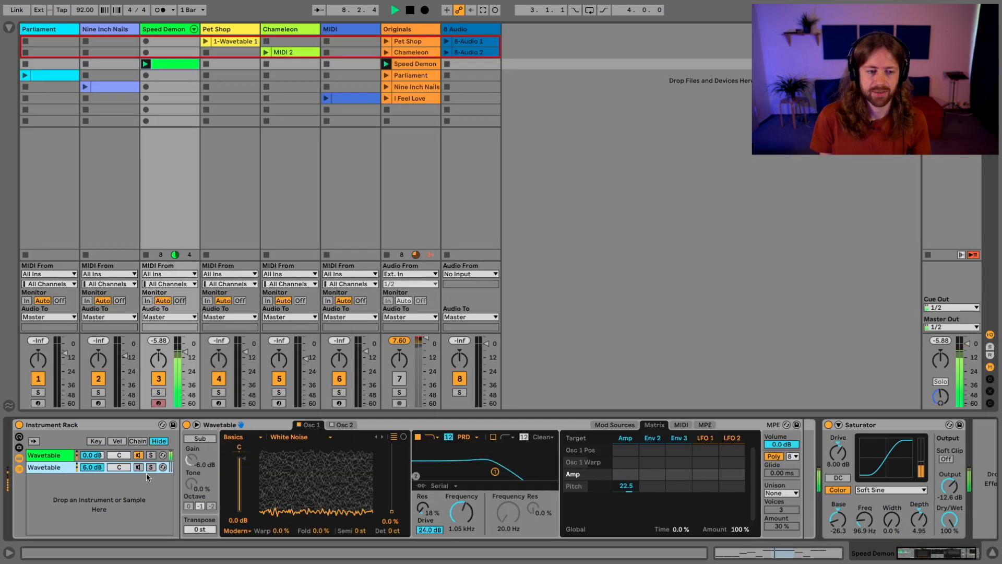
left_click(196, 424)
key("space")
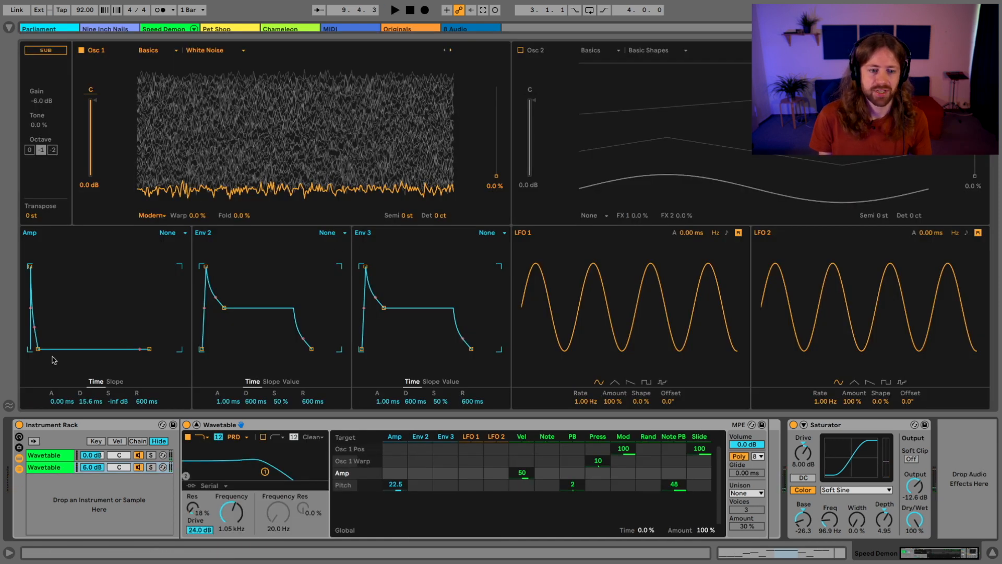
key("space")
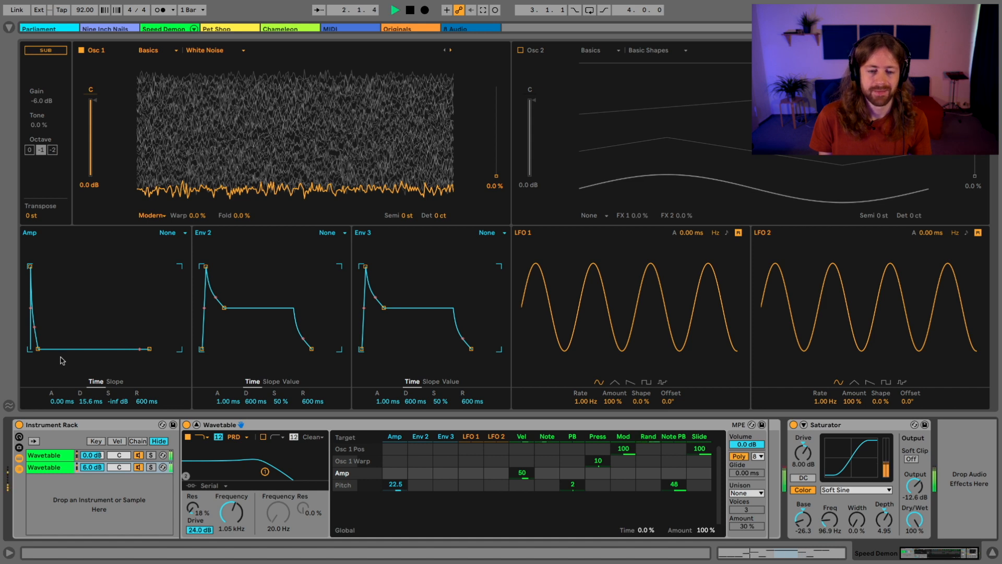
- Audition the noise layer with Amp to Pitch modulation at 0 and 48, clear that modulation, and stop playback
double_click(398, 485)
mouse_move(403, 494)
left_mouse_down()
mouse_move(403, 469)
mouse_move(404, 482)
left_mouse_up()
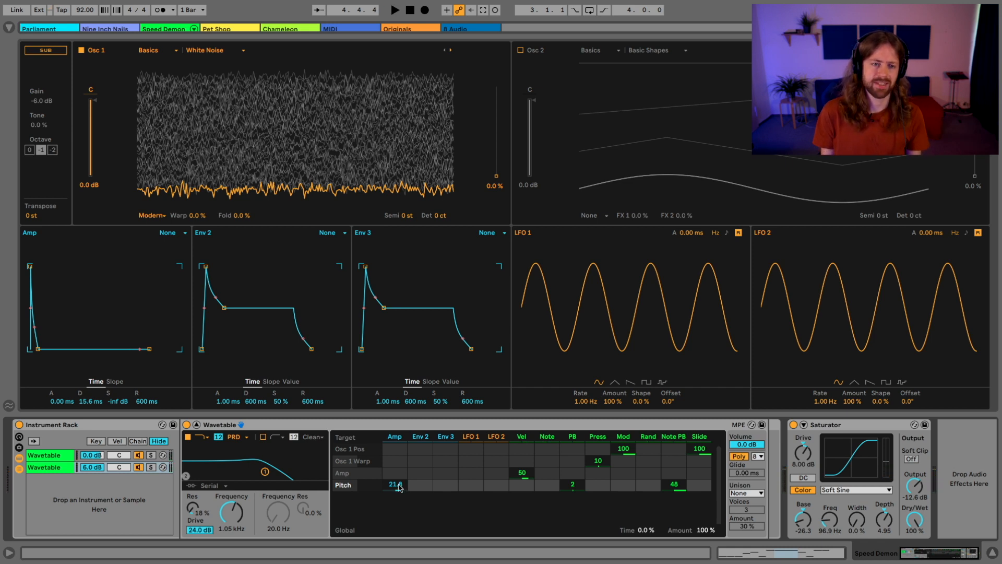
double_click(399, 486)
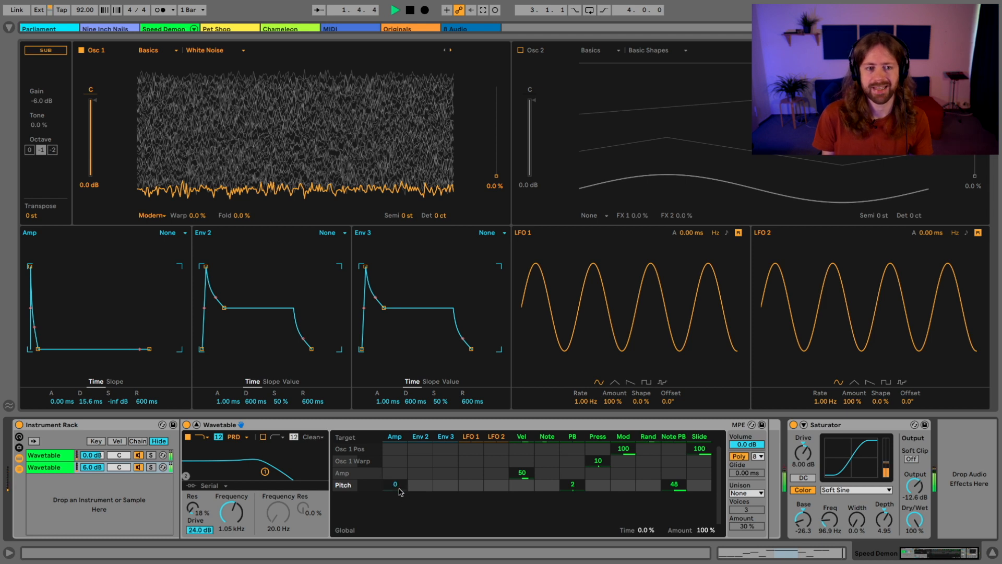
left_click_drag(400, 490, 399, 464)
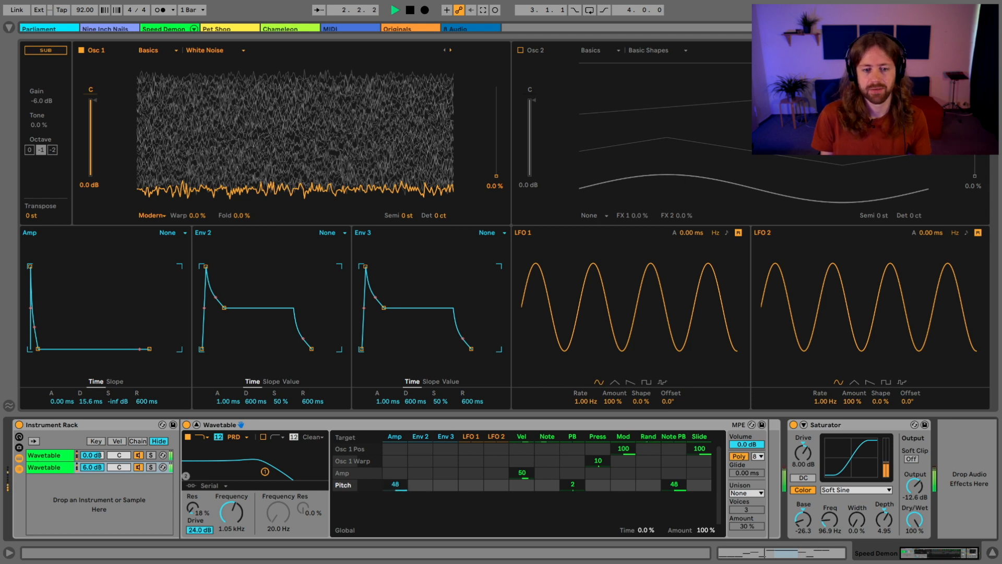
double_click(402, 489)
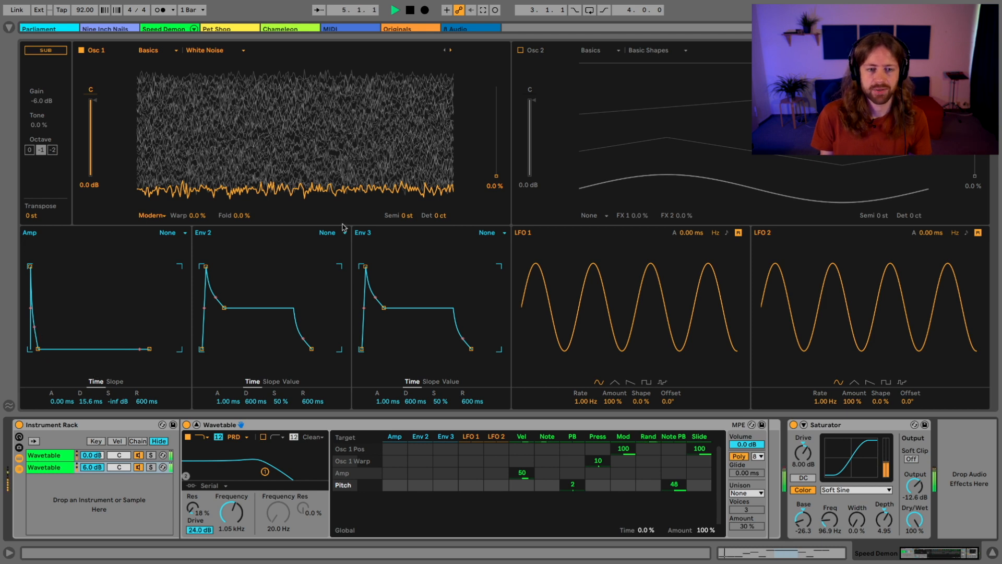
key("space")
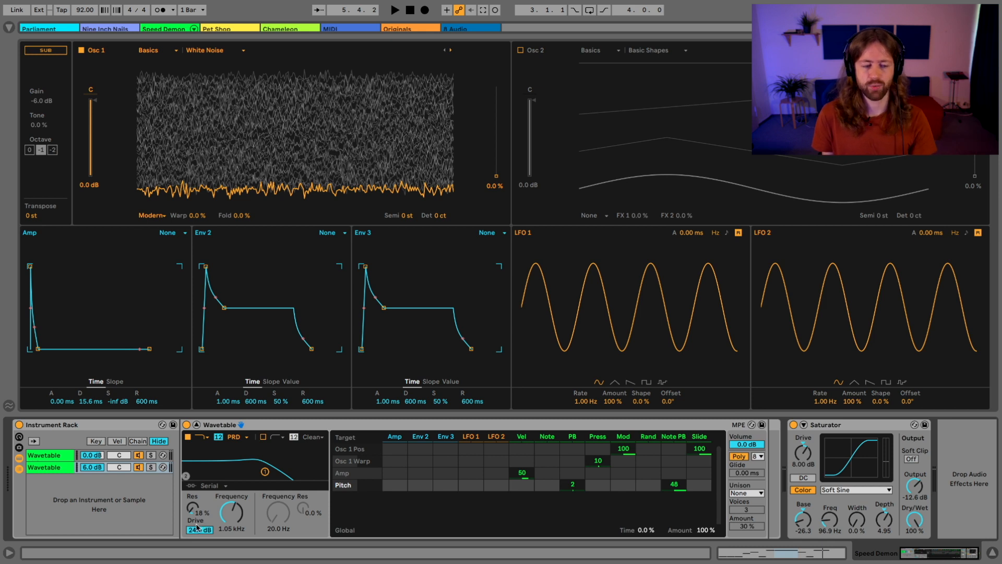
- Select the Instrument Rack and its individual Wavetable chains
left_click(75, 427)
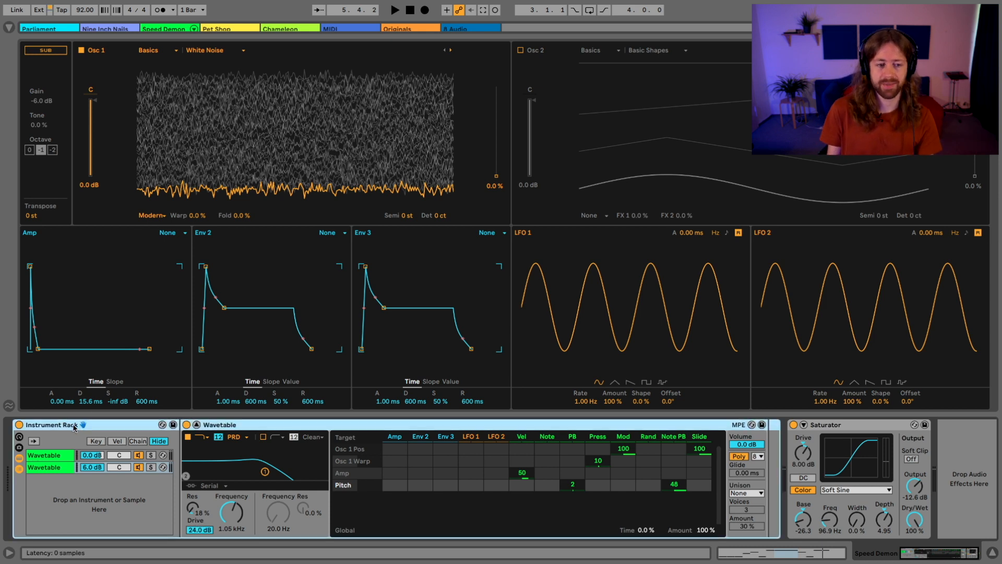
left_click(57, 468)
left_click(54, 459)
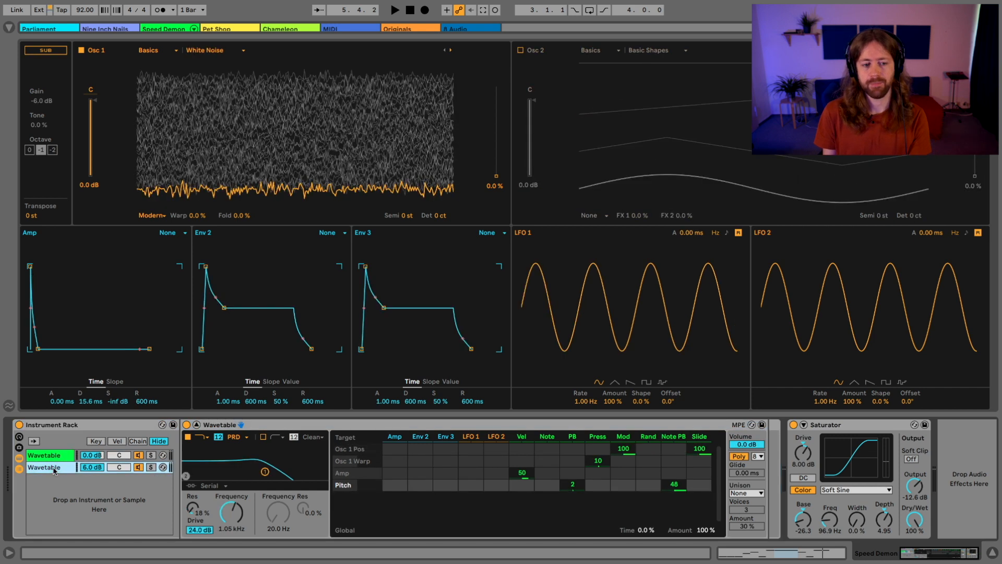
- Compare the settings of the rack's Saw Dual 3 and white noise Wavetable chains
left_click(57, 467)
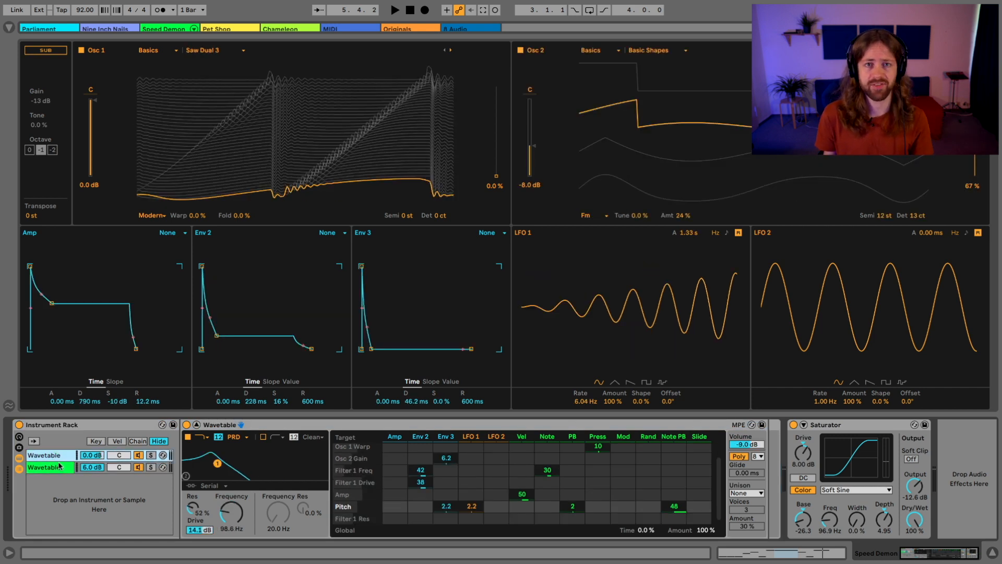
left_click(45, 454)
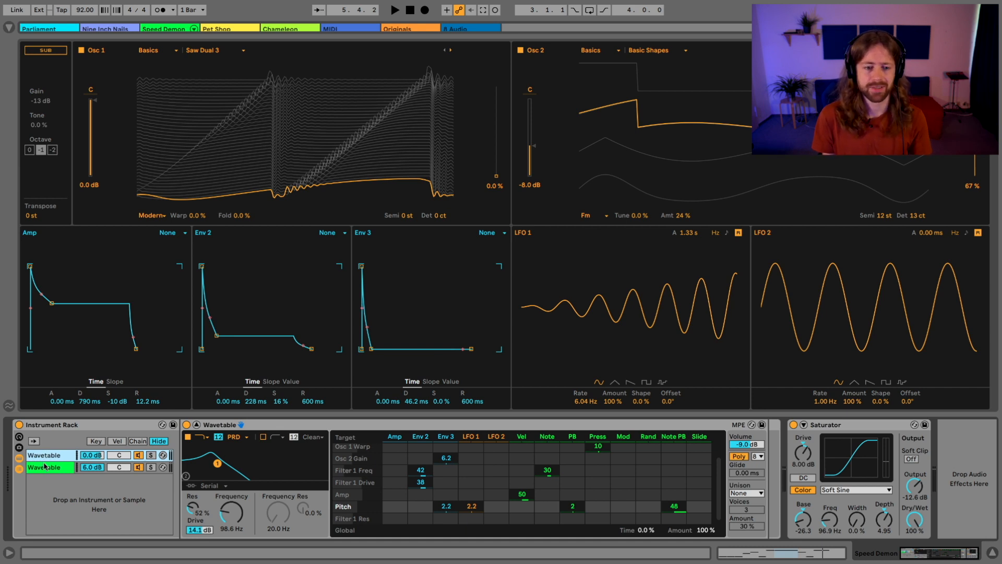
left_click(45, 467)
left_click(54, 456)
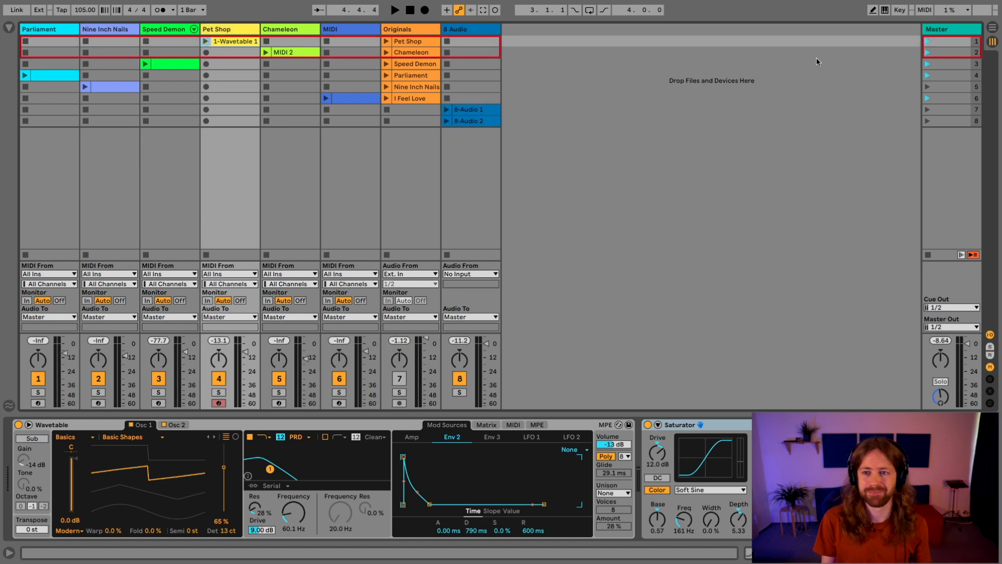
- Play scene 1, show the Pet Shop track's devices with Wavetable expanded, and stop playback
left_click(928, 42)
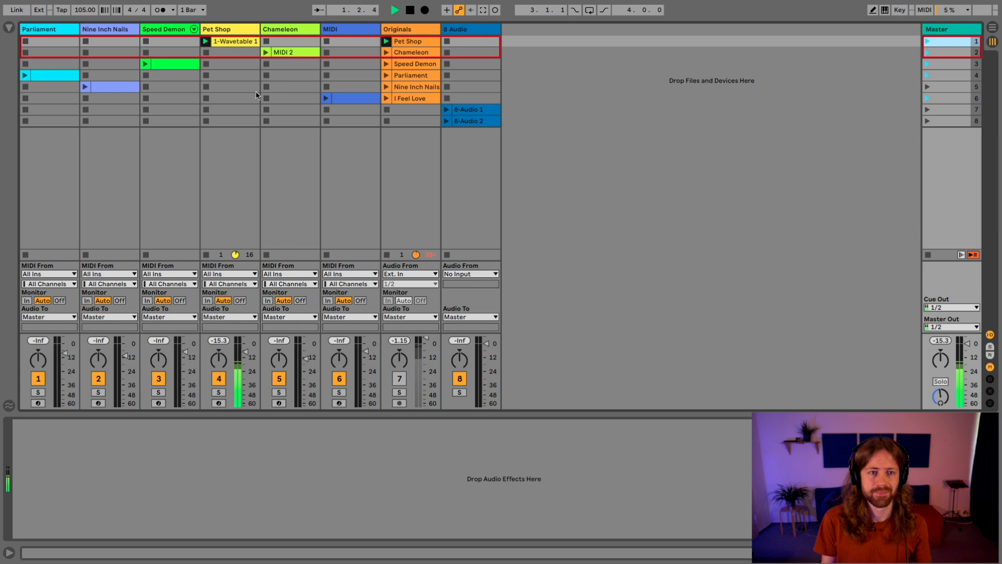
left_click(230, 30)
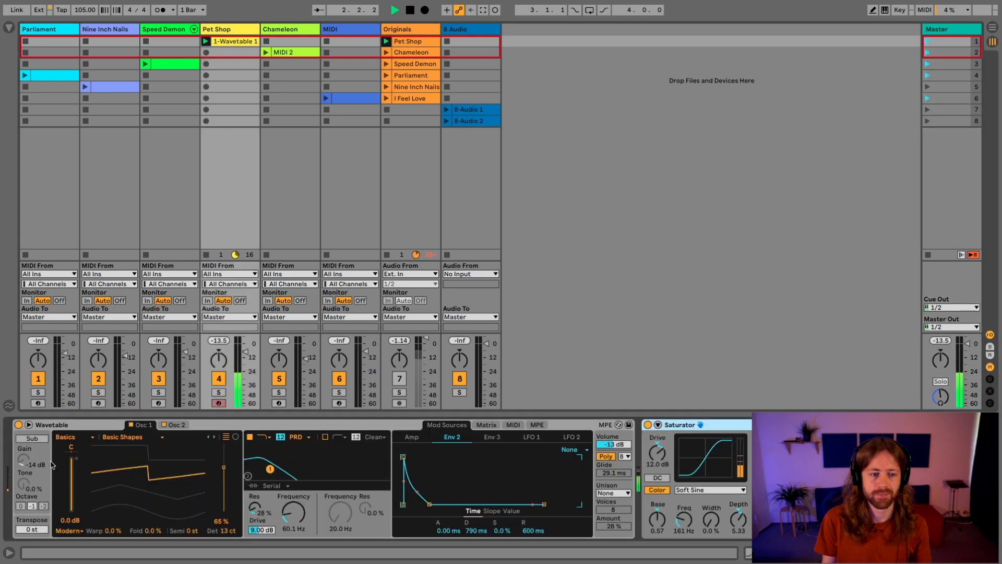
left_click(28, 424)
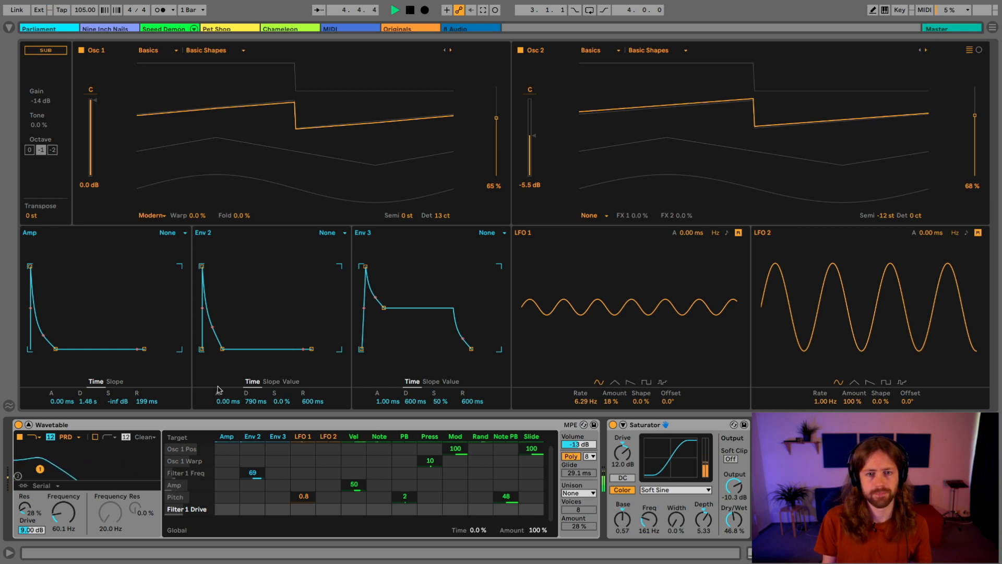
key("space")
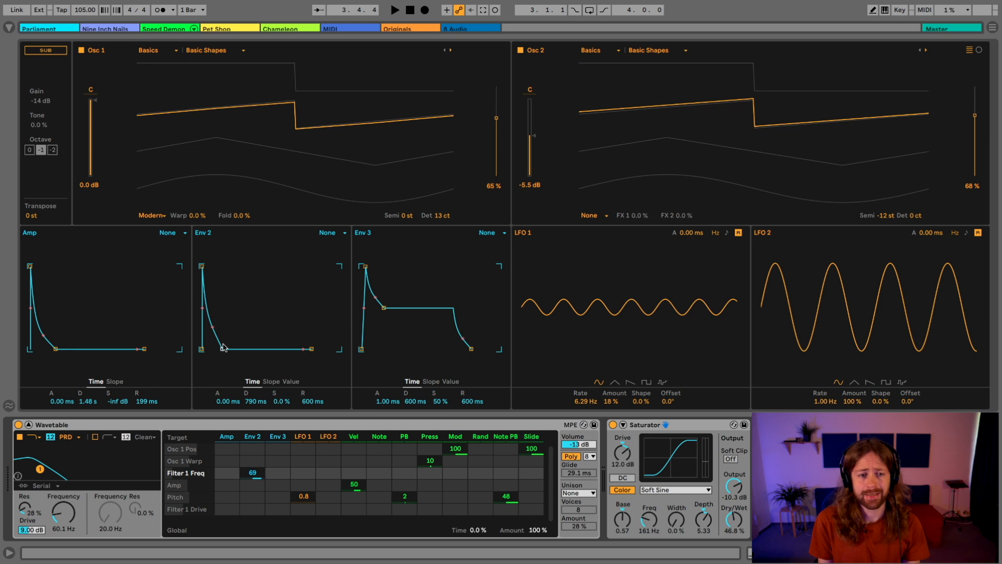
- Set Env 2's release to 248 ms and tune Filter 1 to 25% resonance and 9.38 dB drive during playback
left_click_drag(312, 349, 313, 349)
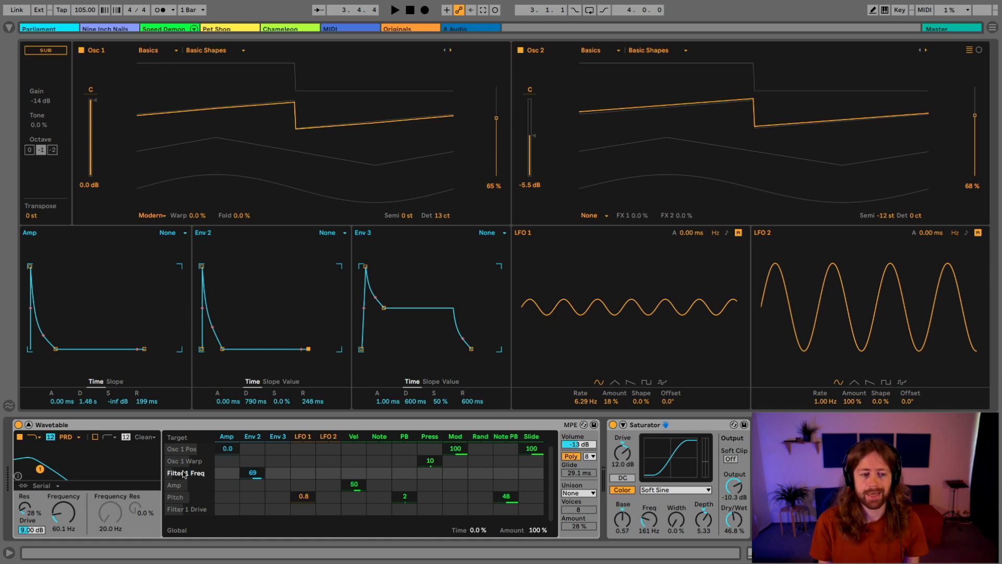
key("space")
mouse_move(24, 509)
left_mouse_down()
mouse_move(25, 527)
mouse_move(25, 509)
left_mouse_up()
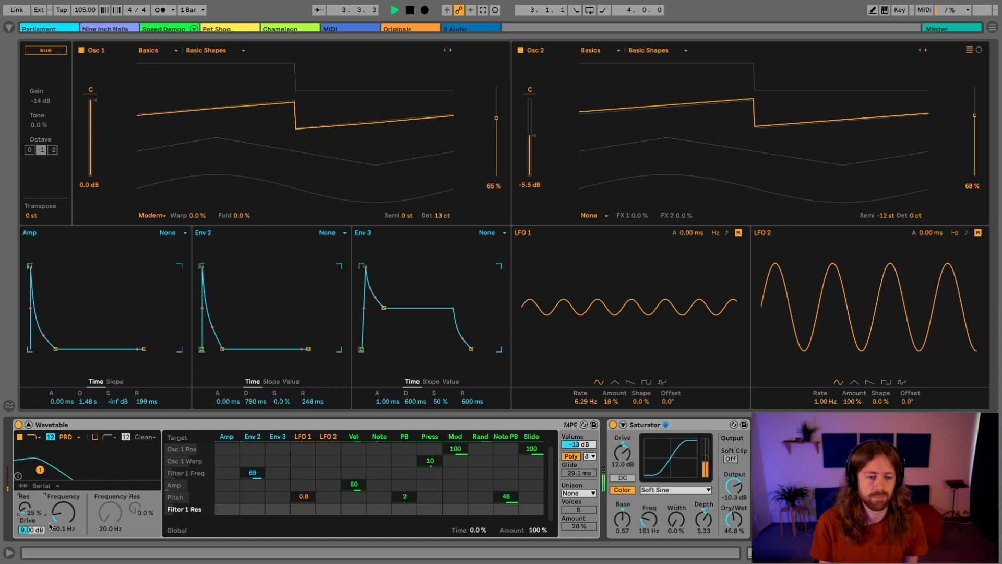
mouse_move(37, 530)
left_mouse_down()
mouse_move(37, 550)
mouse_move(37, 529)
left_mouse_up()
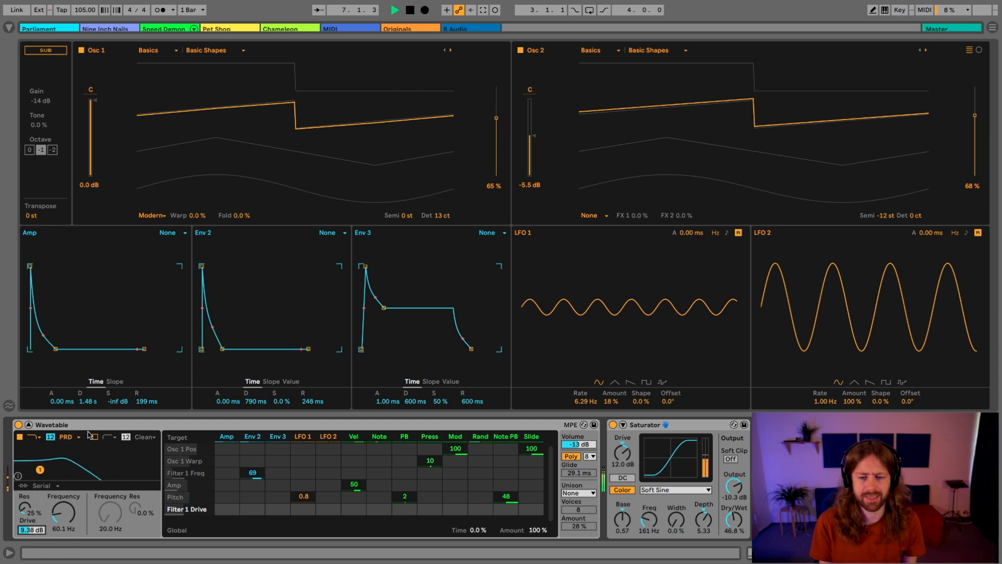
key("space")
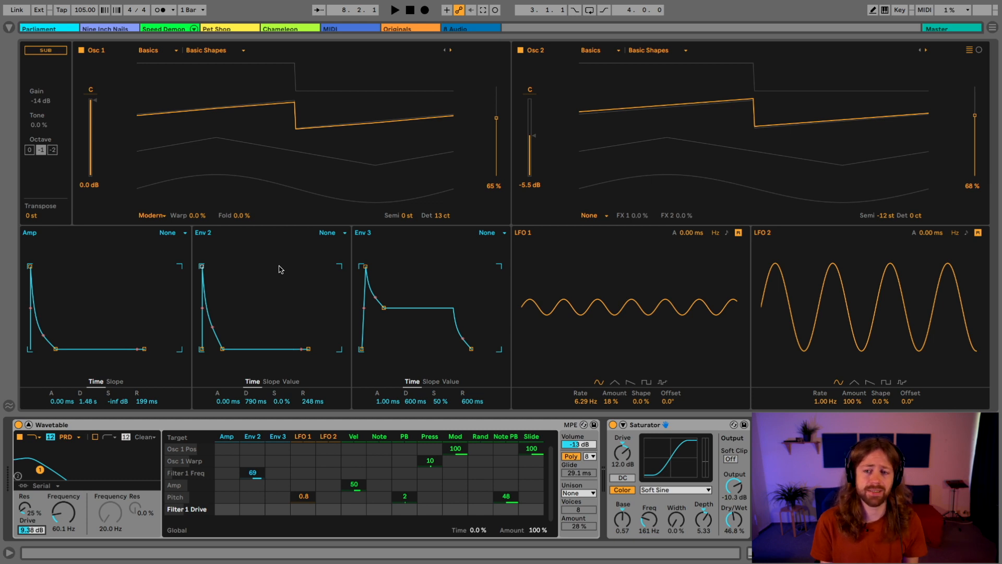
- Audition the bass with Osc 1's detune reset, restore it to 13 ct, and stop playback
double_click(441, 216)
key("space")
left_click_drag(445, 220, 445, 211)
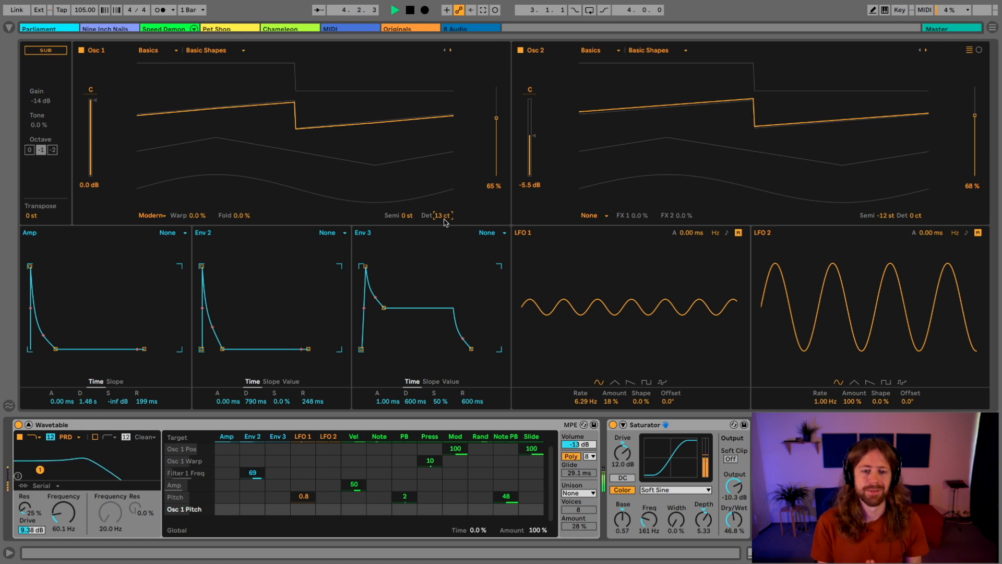
key("space")
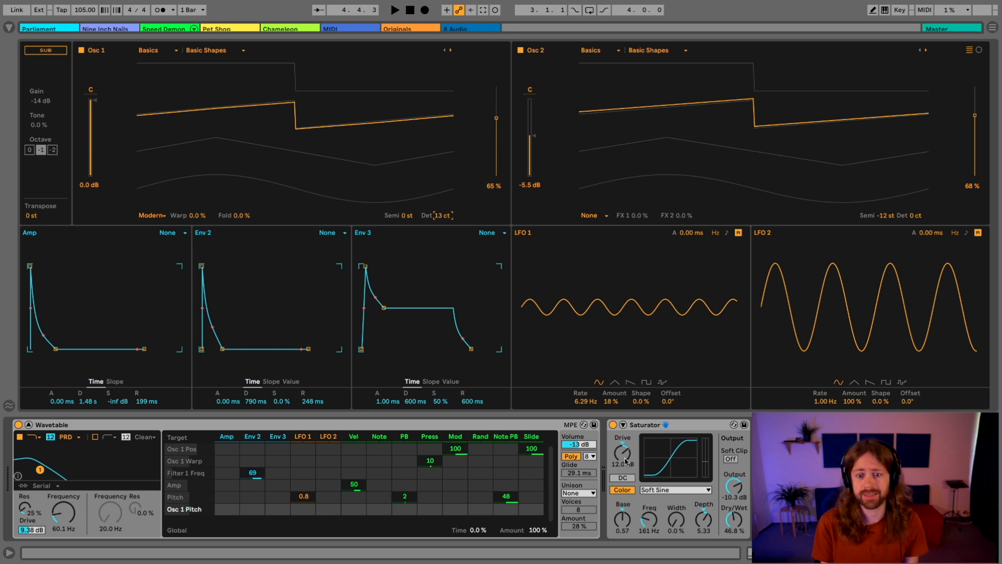
- Set the Saturator's output to -11.7 dB while comparing the playing bass with the effect off and on
key("space")
left_click(613, 424)
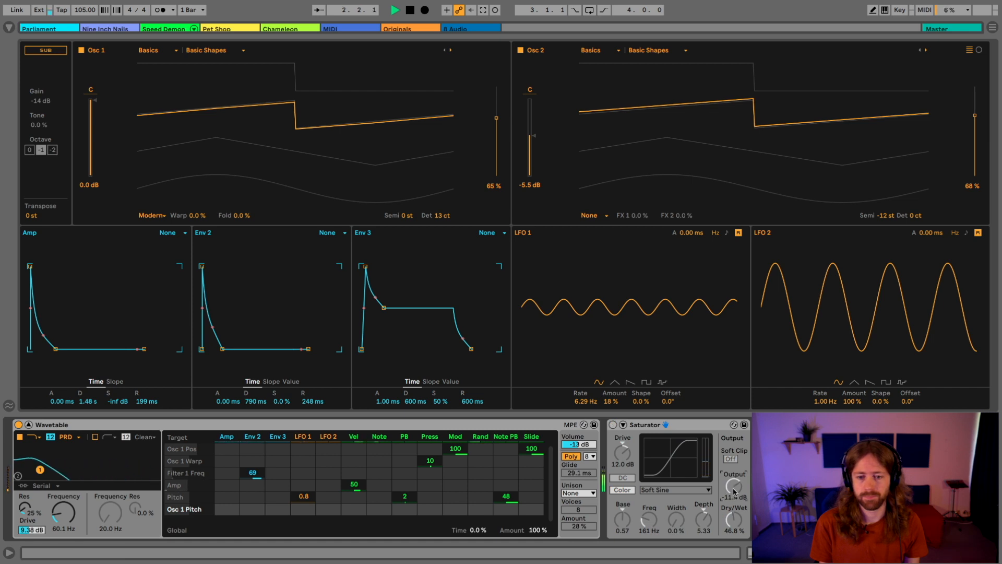
left_click(614, 424)
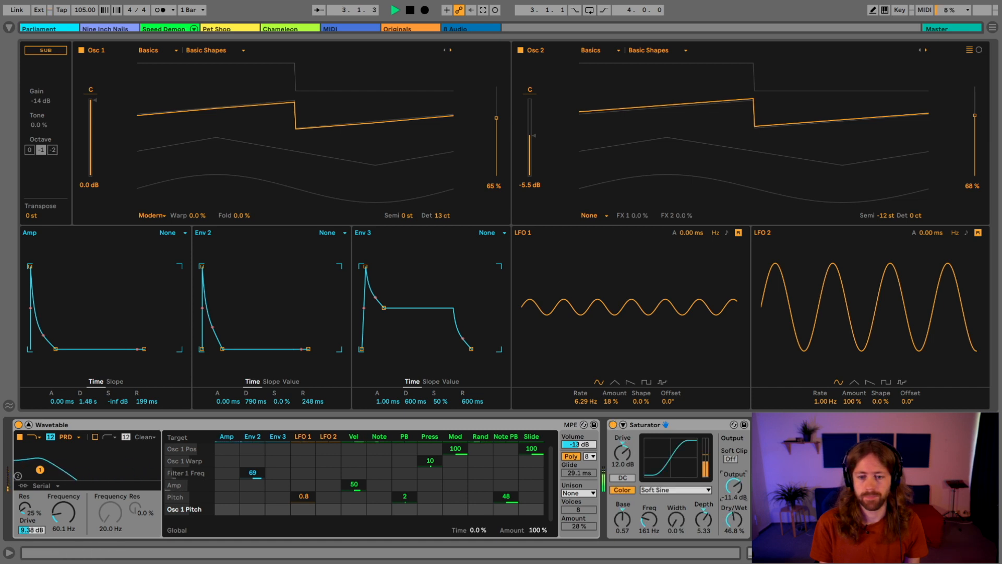
left_click(613, 424)
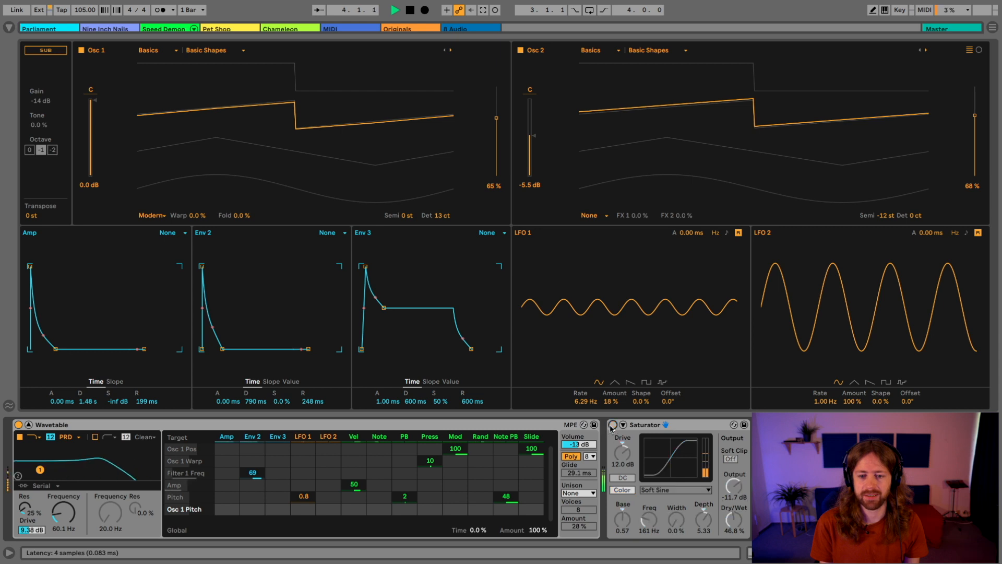
left_click(613, 424)
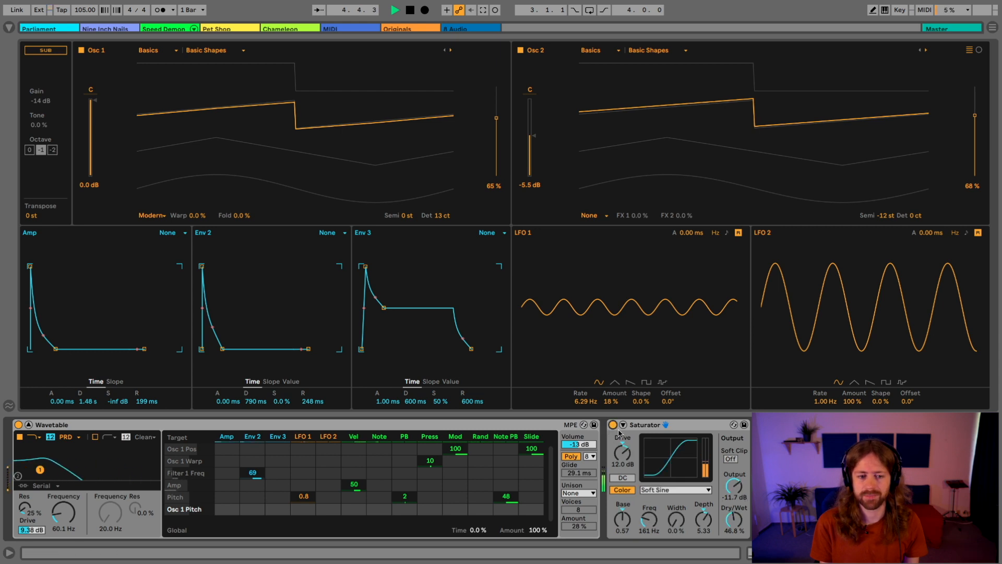
key("space")
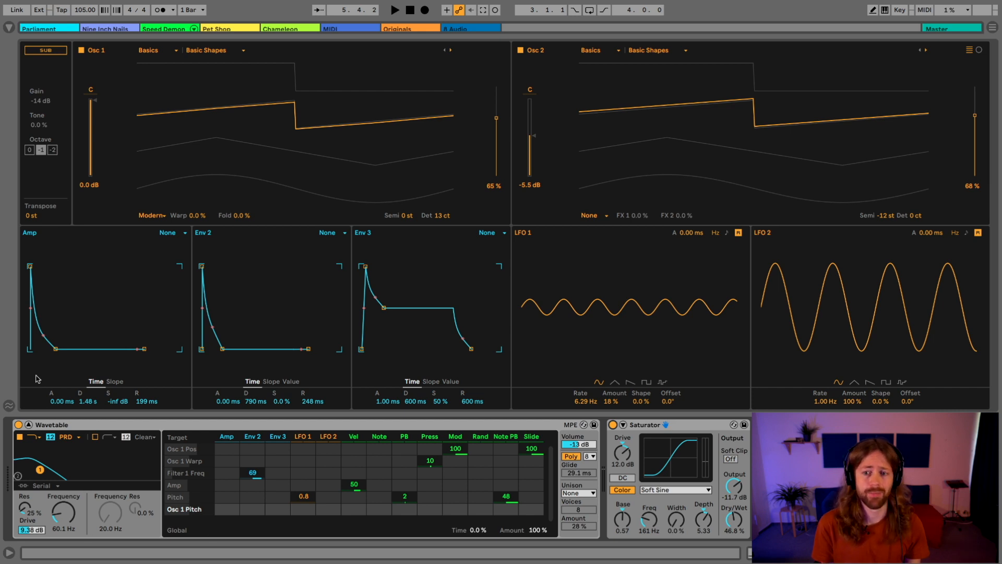
- Collapse the Pet Shop Wavetable, select the Chameleon track, and play scene 2 briefly
left_click(28, 425)
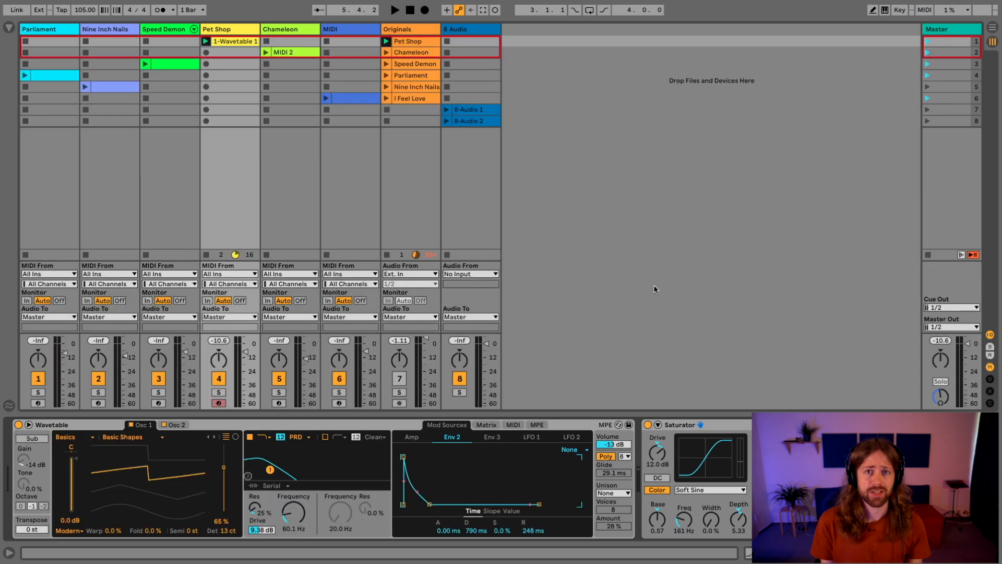
left_click(283, 31)
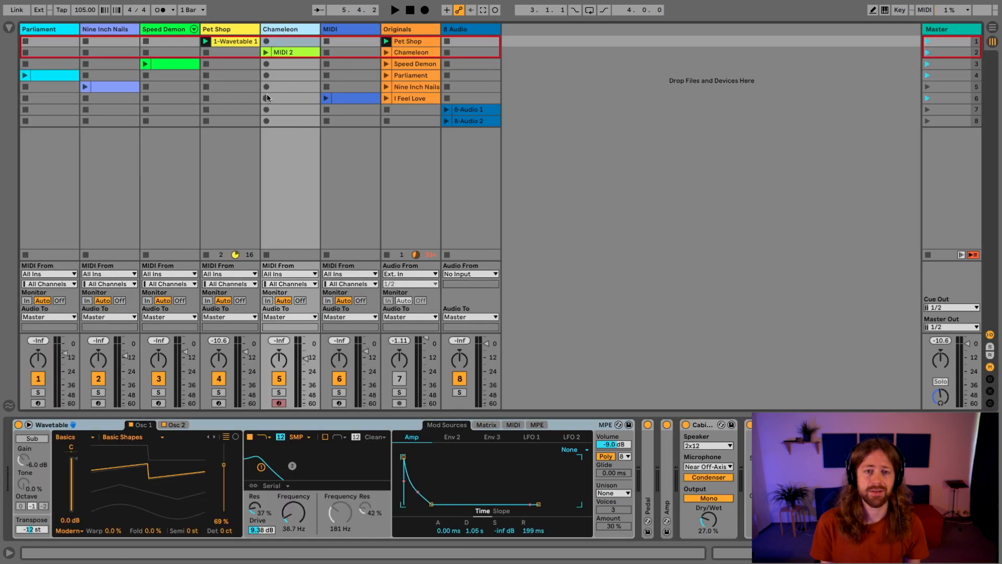
left_click(928, 53)
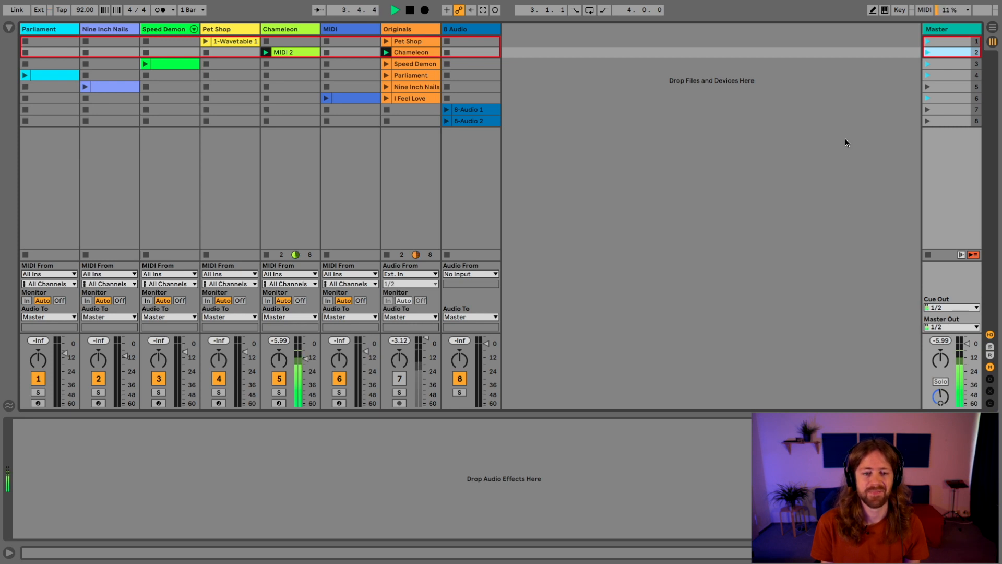
key("space")
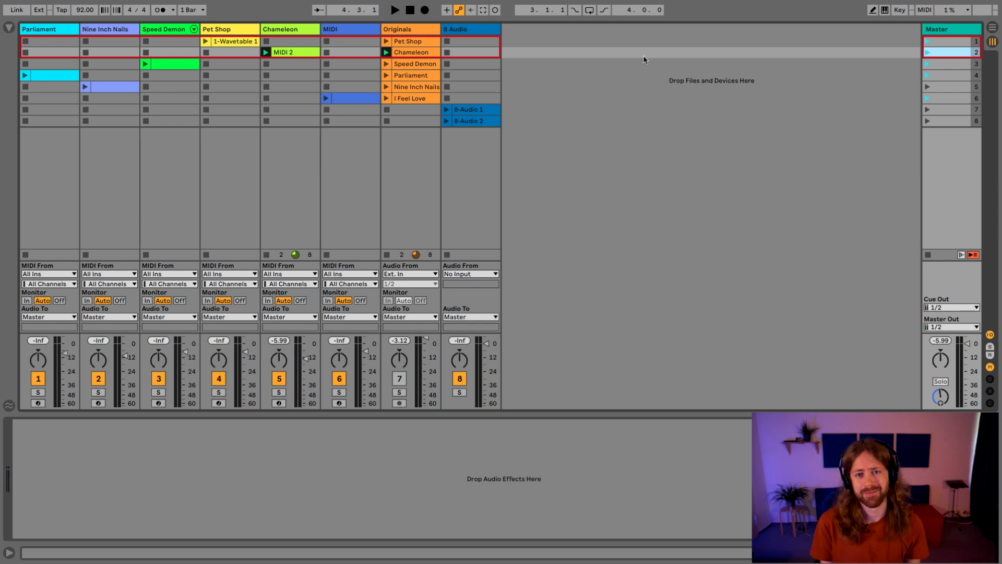
- Switch off the Chameleon track's Cabinet, Amp and Pedal, and audition the dry bass with its Wavetable expanded
left_click(286, 29)
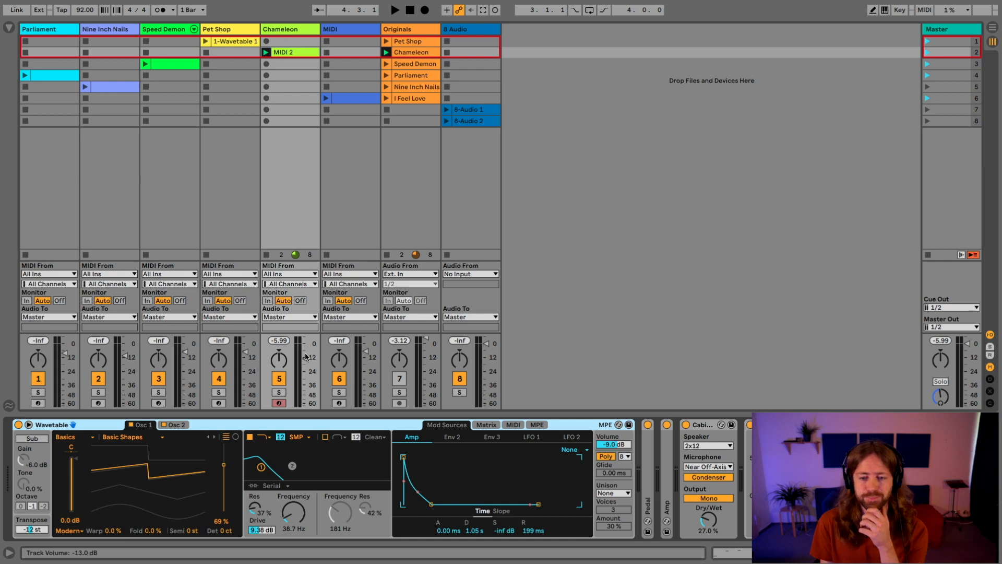
left_click(687, 425)
left_click(668, 425)
left_click(648, 425)
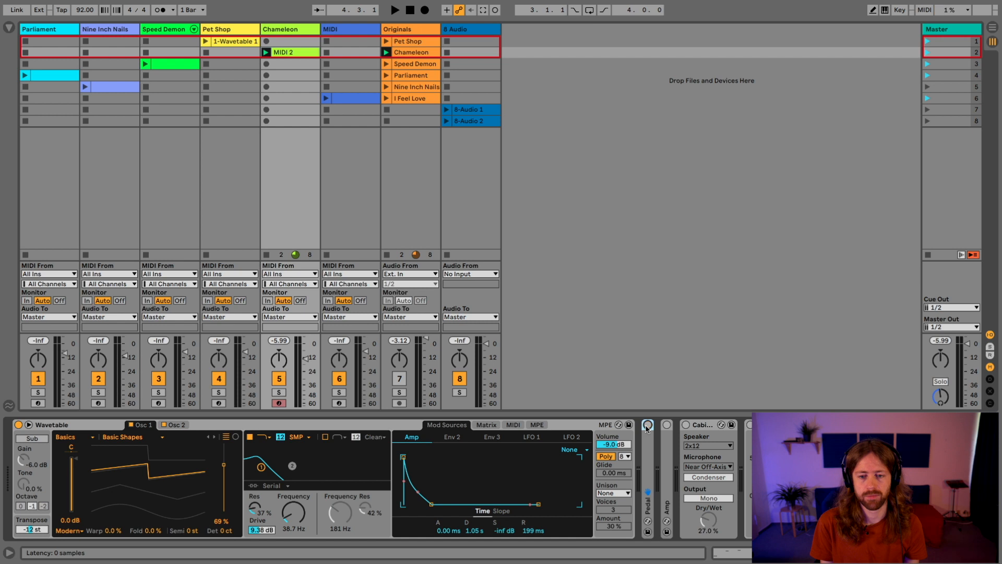
key("space")
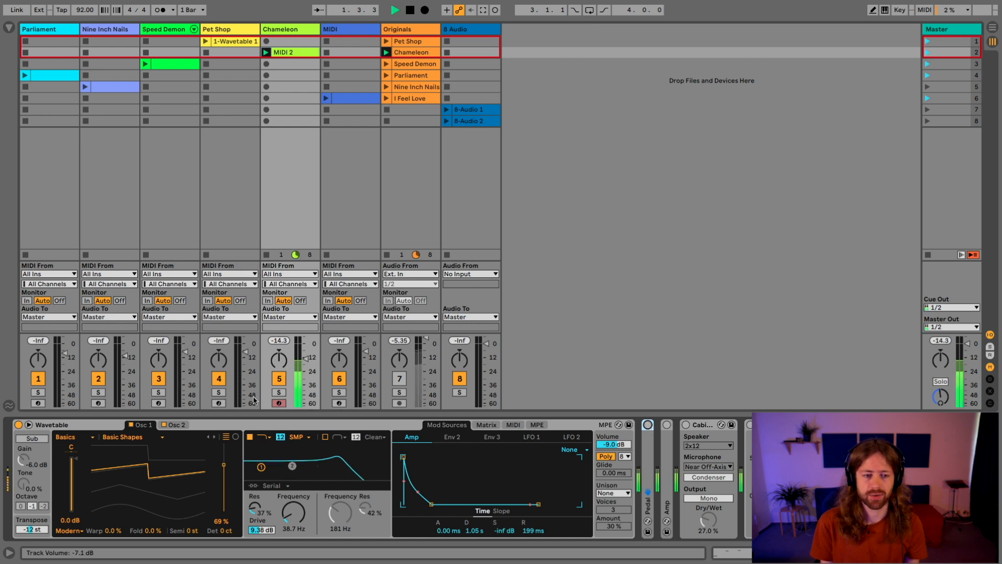
left_click(29, 425)
key("space")
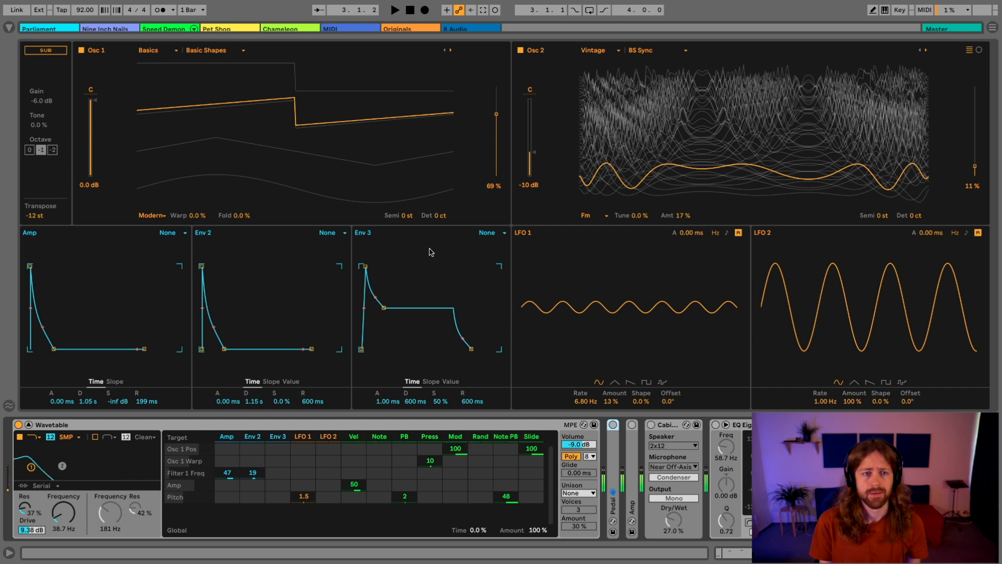
- Audition the Chameleon bass with Osc 2 switched off and set Filter 1's resonance to 34%
left_click(520, 51)
key("space")
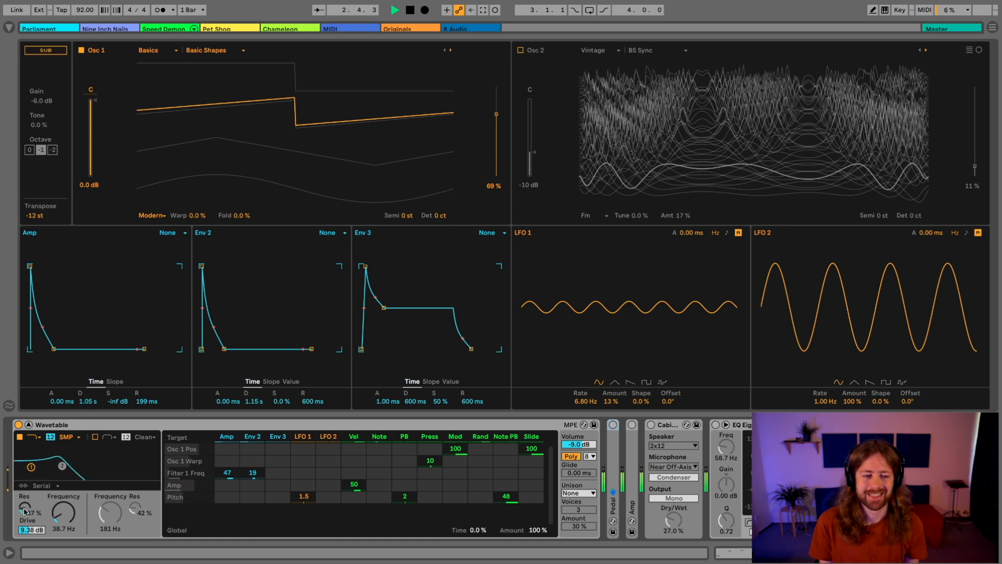
left_click_drag(25, 511, 24, 514)
key("space")
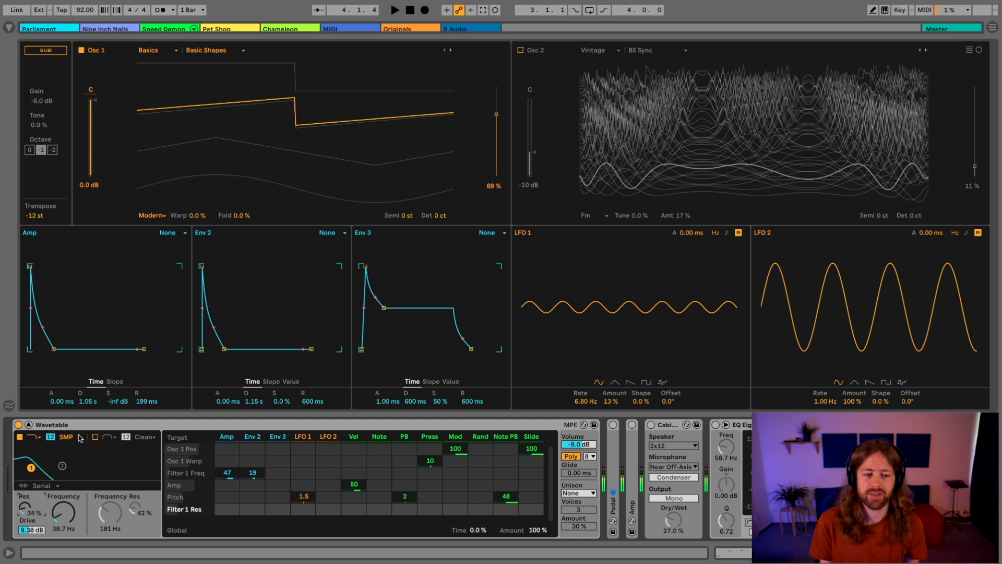
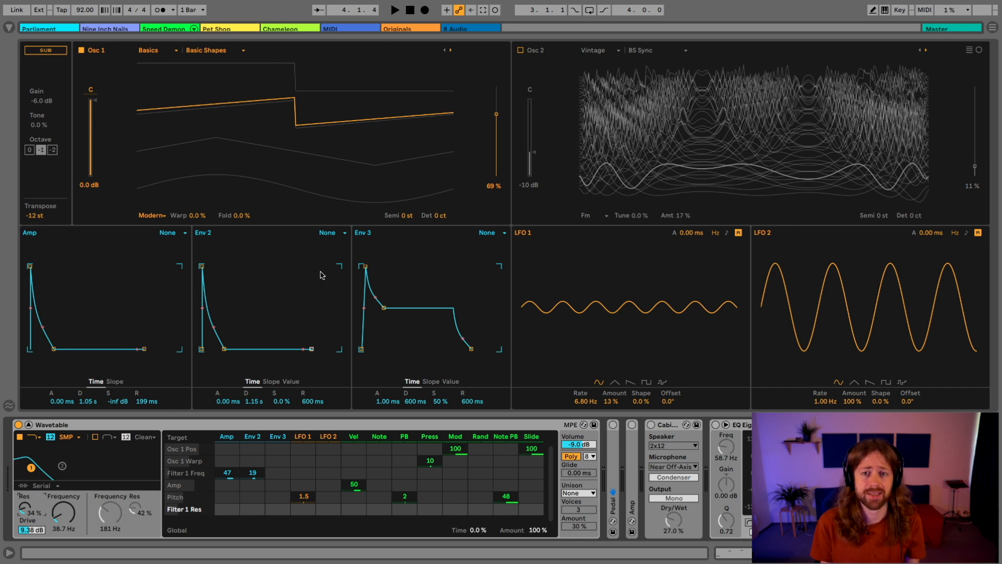
- Switch Osc 1 off and Osc 2 on, and play the Chameleon clip with Osc 2 alone
left_click(82, 50)
left_click(520, 51)
key("space")
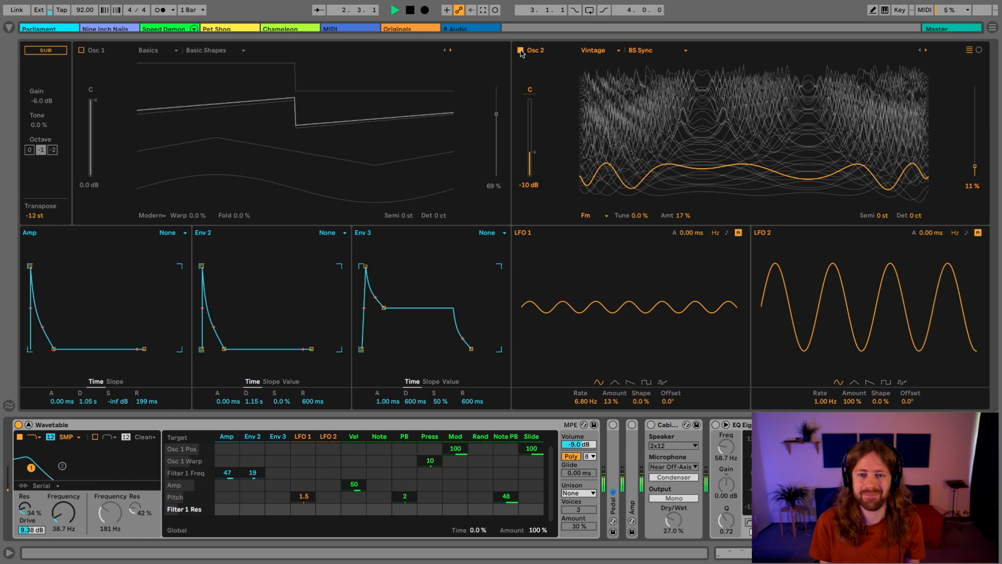
key("space")
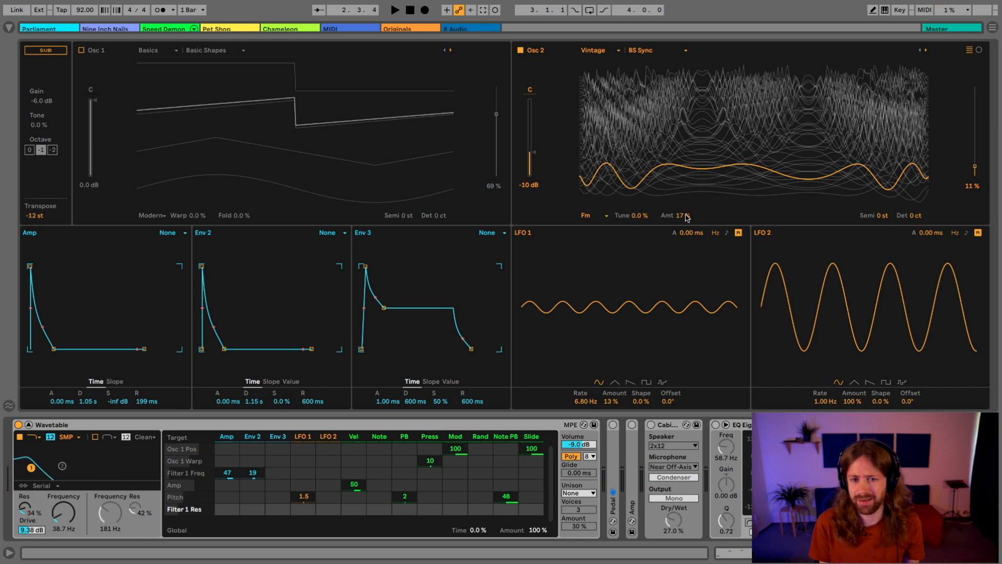
- Audition Osc 2 while varying its FM amount, return it to 17%, and check its wavetable selection
key("space")
mouse_move(686, 217)
left_mouse_down()
mouse_move(686, 228)
mouse_move(687, 217)
left_mouse_up()
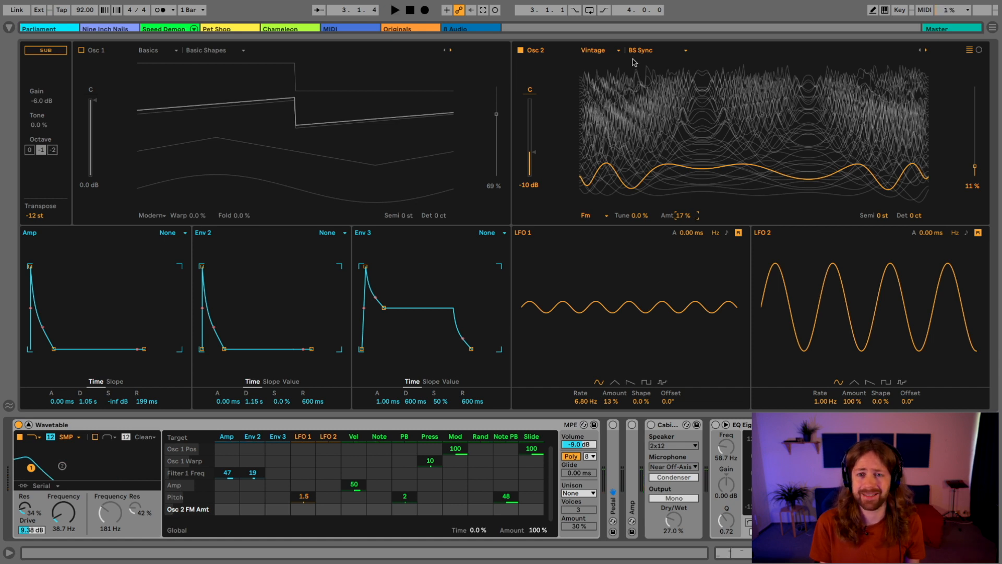
left_click(650, 52)
left_click(668, 50)
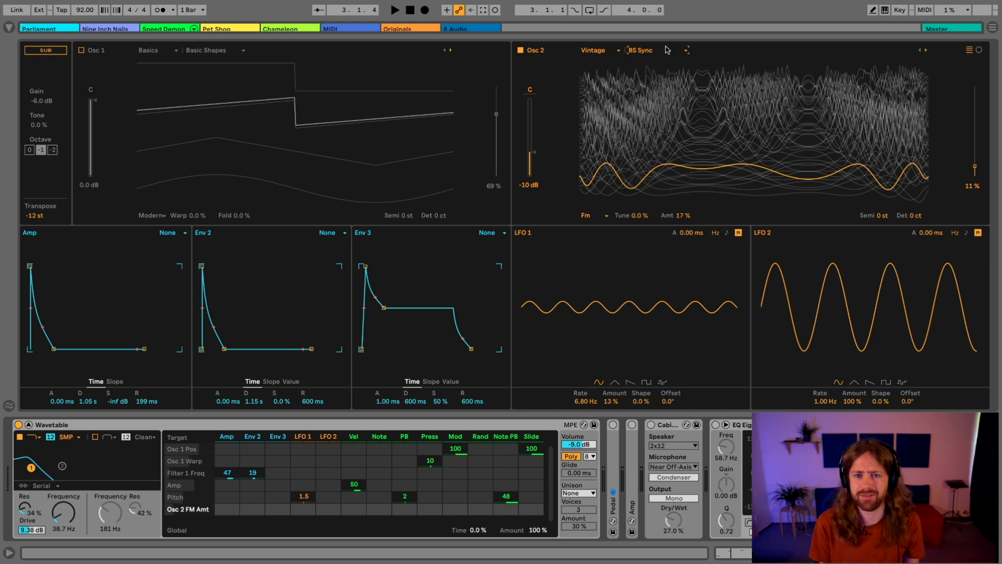
- Switch Osc 1 back on, adjust Osc 2's gain to about -10 dB, and play both oscillators
left_click(82, 51)
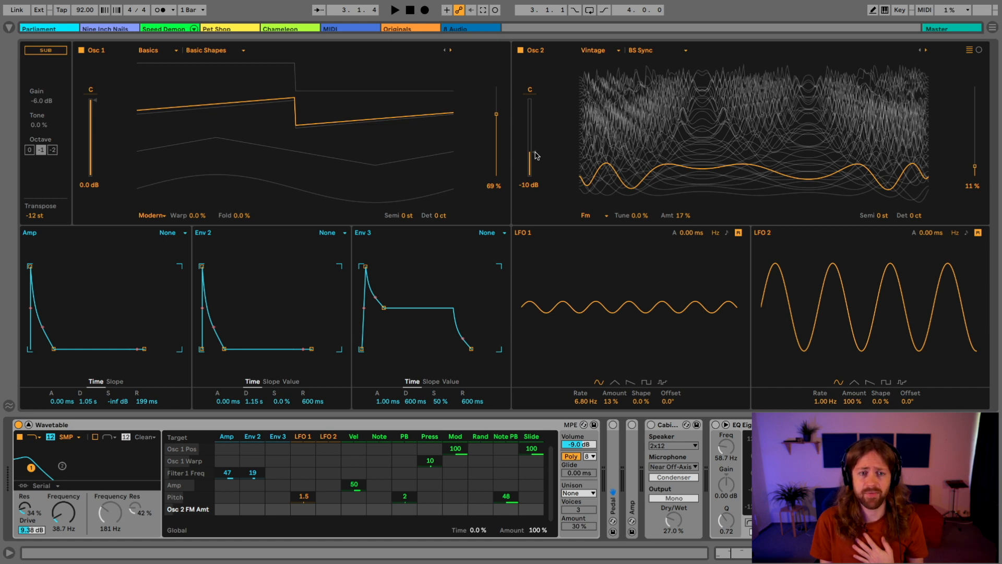
mouse_move(534, 154)
left_mouse_down()
mouse_move(535, 100)
mouse_move(535, 153)
left_mouse_up()
key("space")
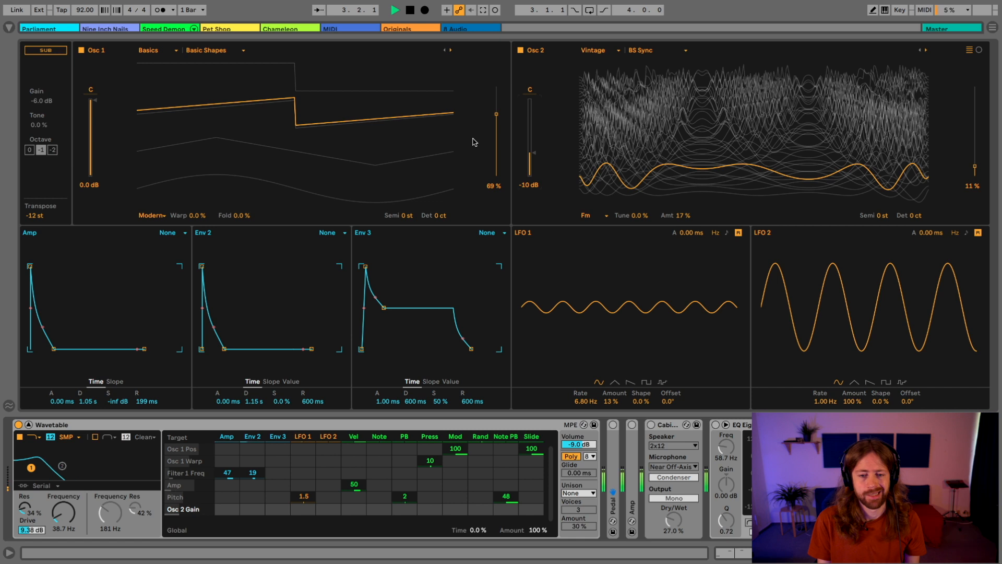
- Close Wavetable's expanded view, unfold the Pedal device, and switch Pedal on while playing the Chameleon clip
key("space")
left_click(29, 425)
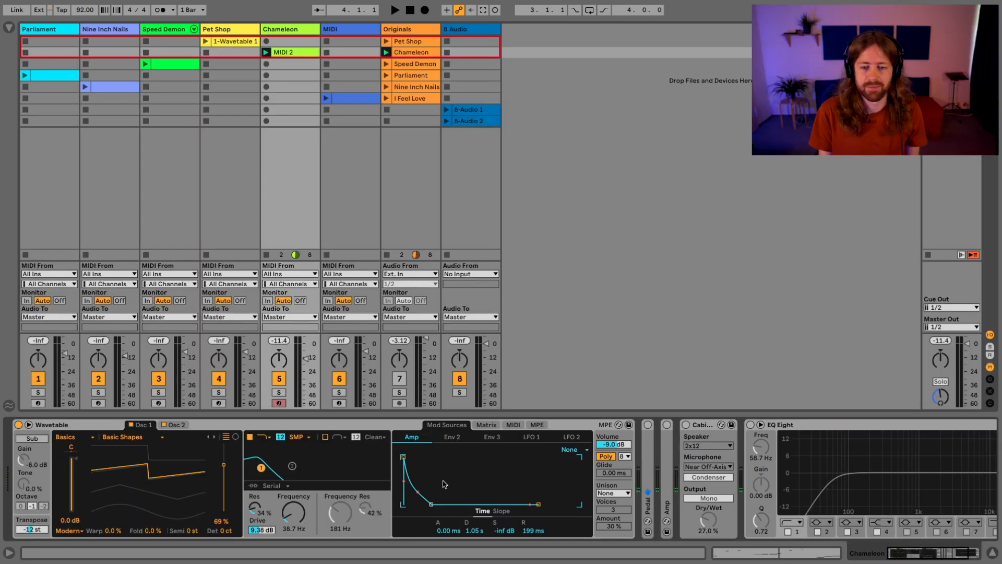
double_click(647, 427)
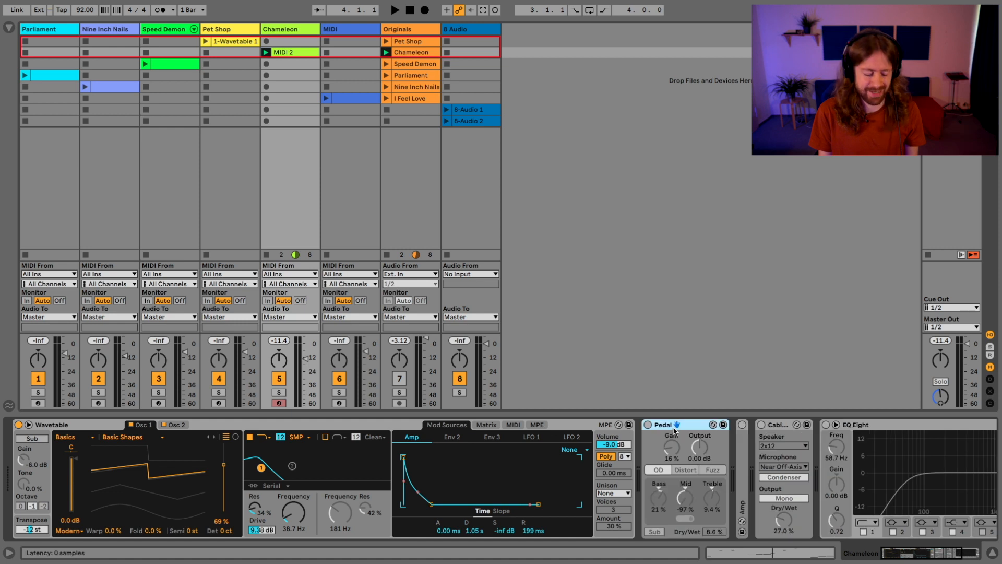
key("space")
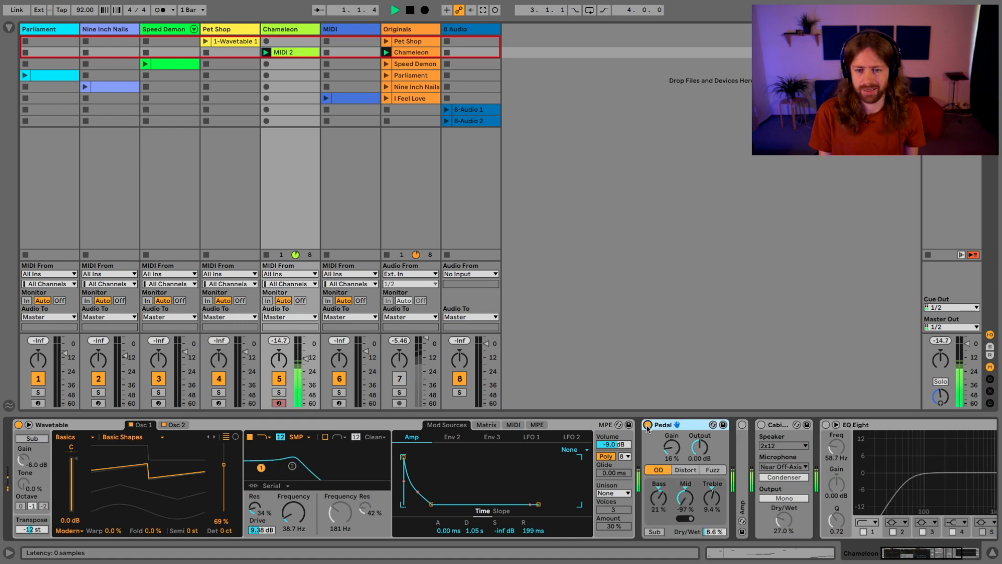
left_click(648, 425)
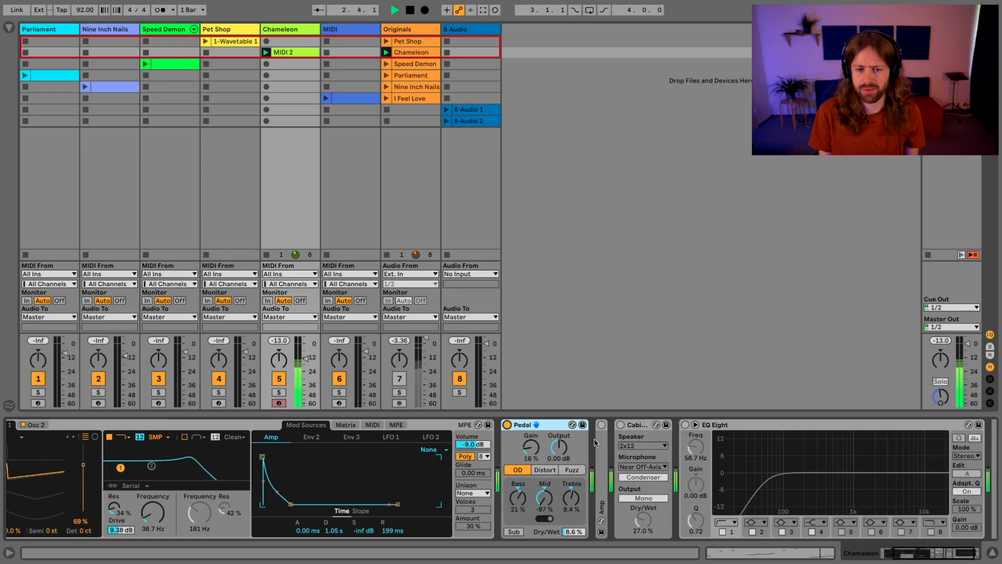
- Unfold the Amp device in the Chameleon effects chain, switch it on, and listen to its bass model
double_click(681, 434)
left_click(549, 424)
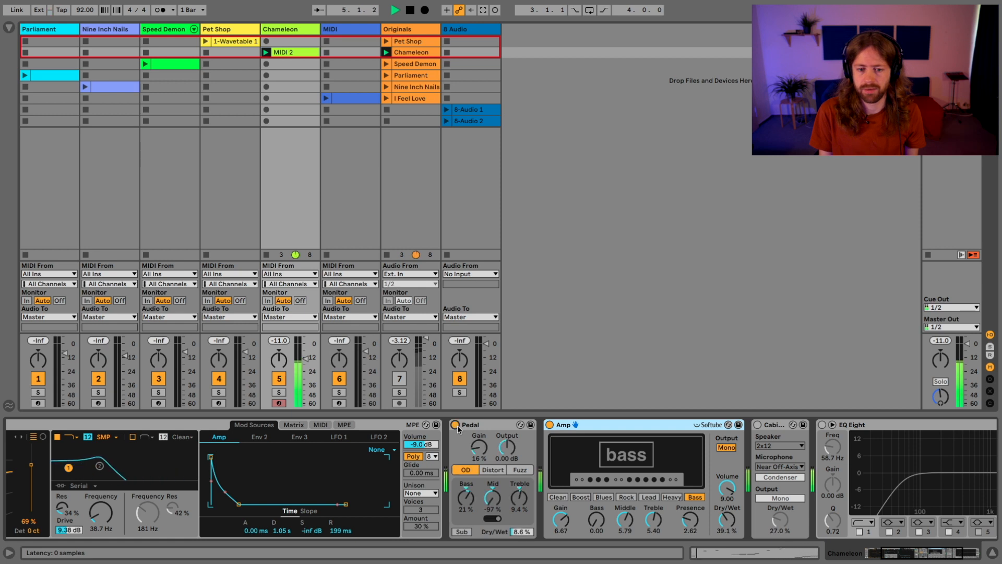
scroll(574, 455, "right", 3)
scroll(569, 456, "right", 2)
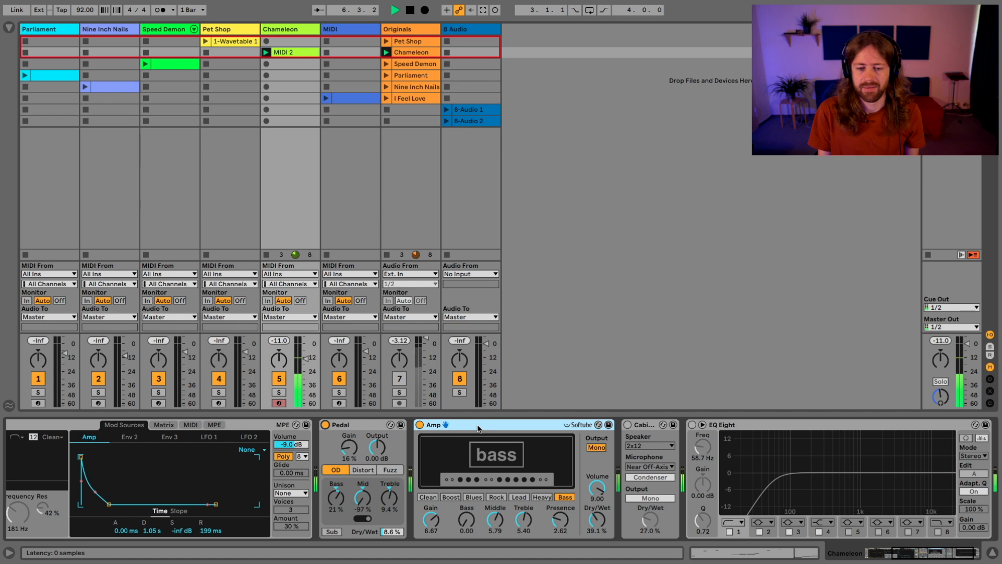
key("space")
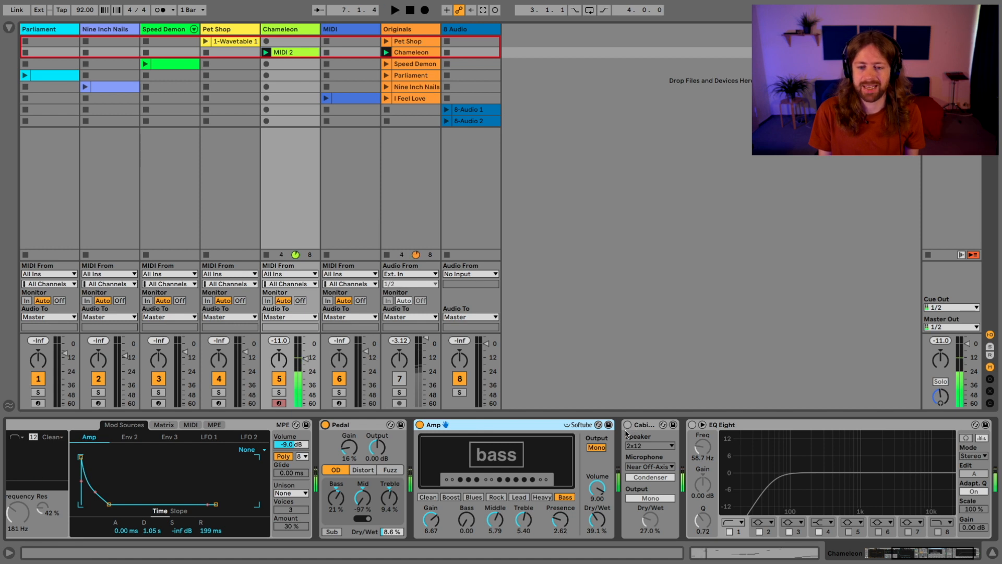
- Switch Cabinet on, compare the Chameleon bass with and without it, and set its Dry/Wet to 32.5%
double_click(633, 427)
double_click(631, 444)
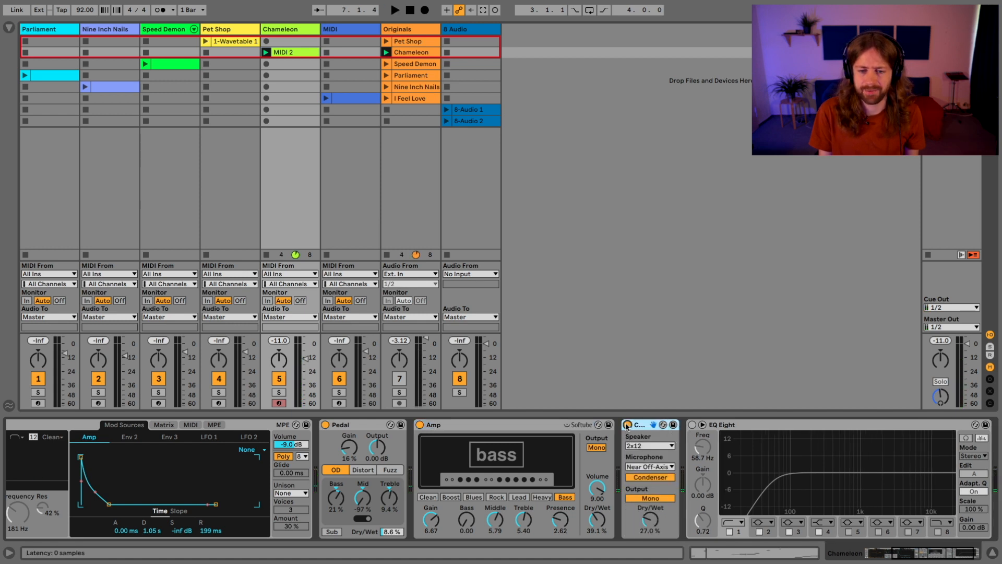
key("space")
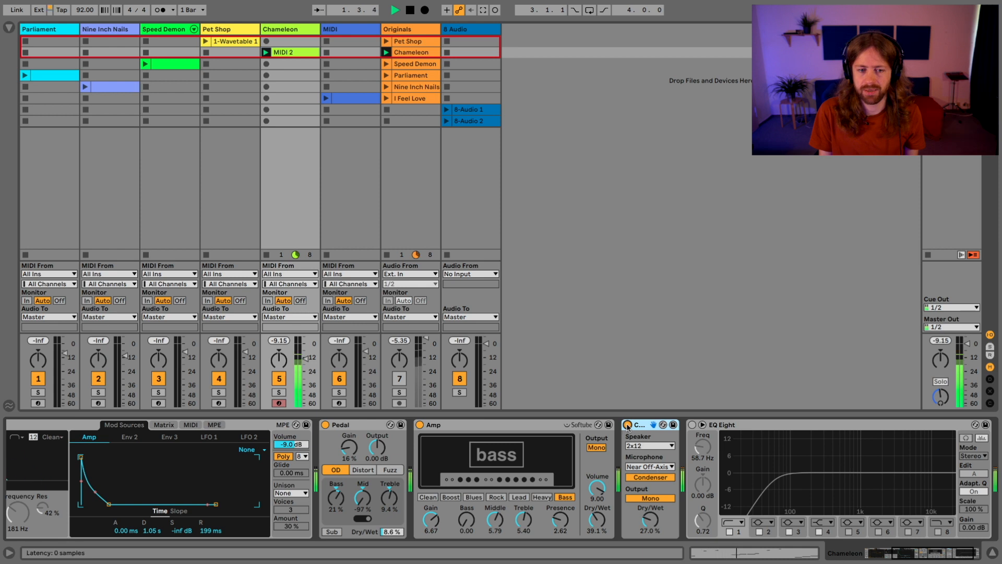
left_click(628, 425)
left_click(628, 425)
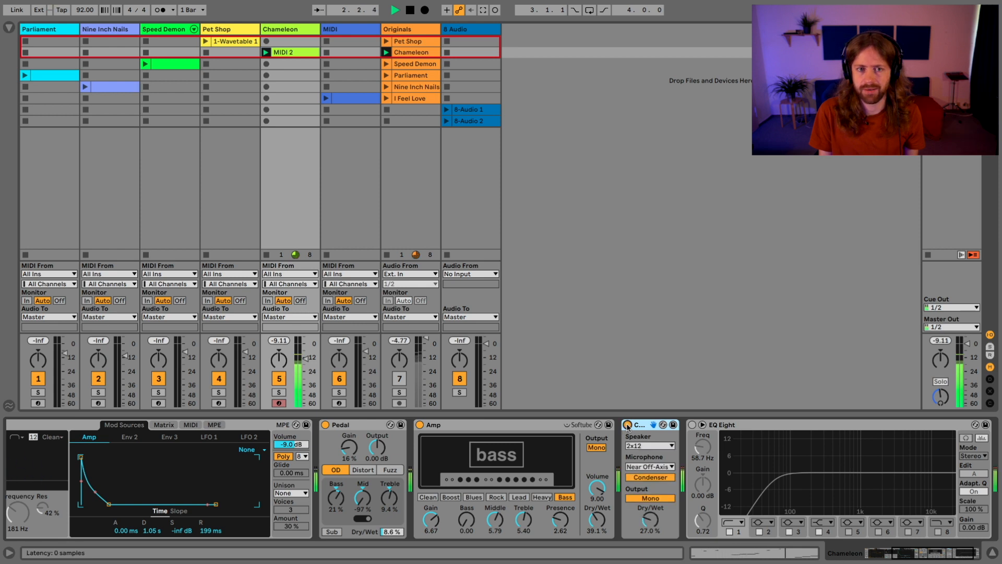
mouse_move(651, 520)
left_mouse_down()
mouse_move(651, 493)
mouse_move(652, 523)
left_mouse_up()
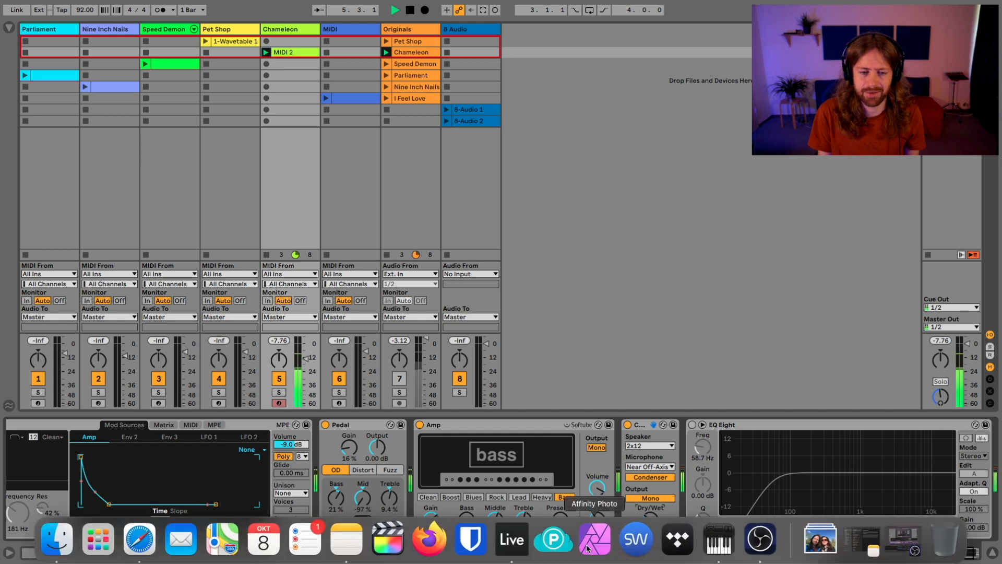
mouse_move(391, 532)
left_mouse_down()
mouse_move(391, 502)
mouse_move(392, 529)
left_mouse_up()
key("space")
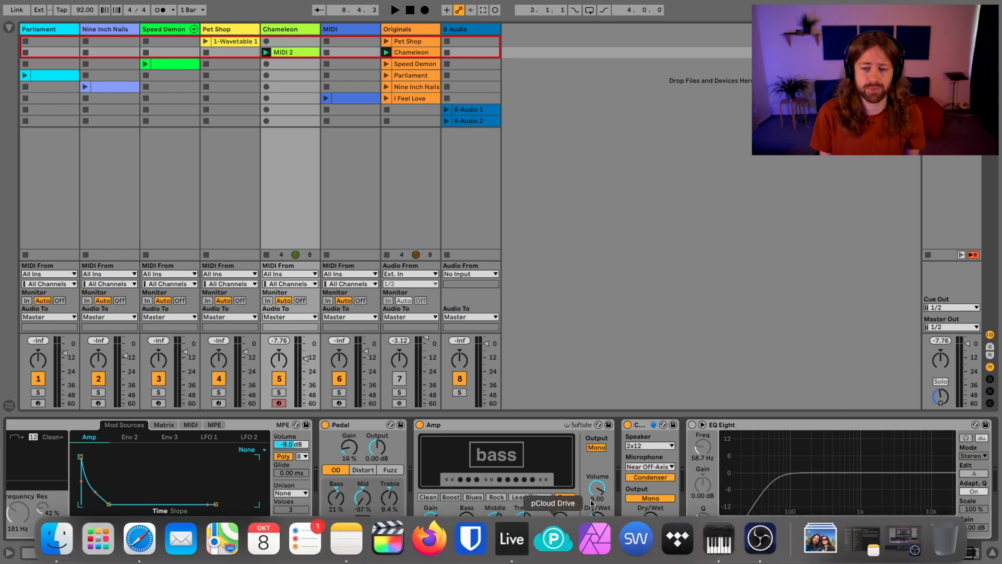
- Play the Chameleon clip and reduce Dry/Wet to 31% on Cabinet, 5.5% on Pedal and 27% on Amp
scroll(793, 453, "right", 3)
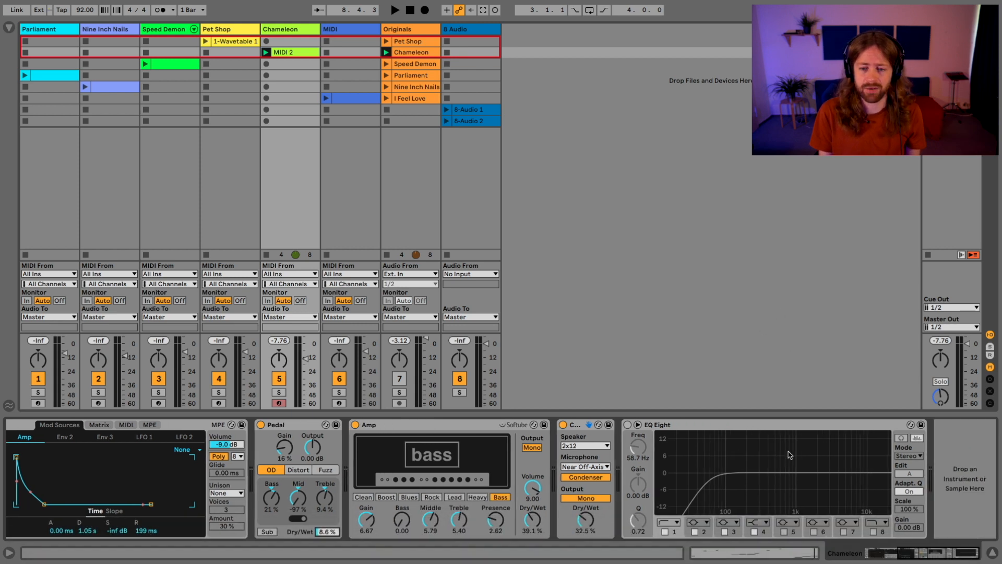
left_click(699, 428)
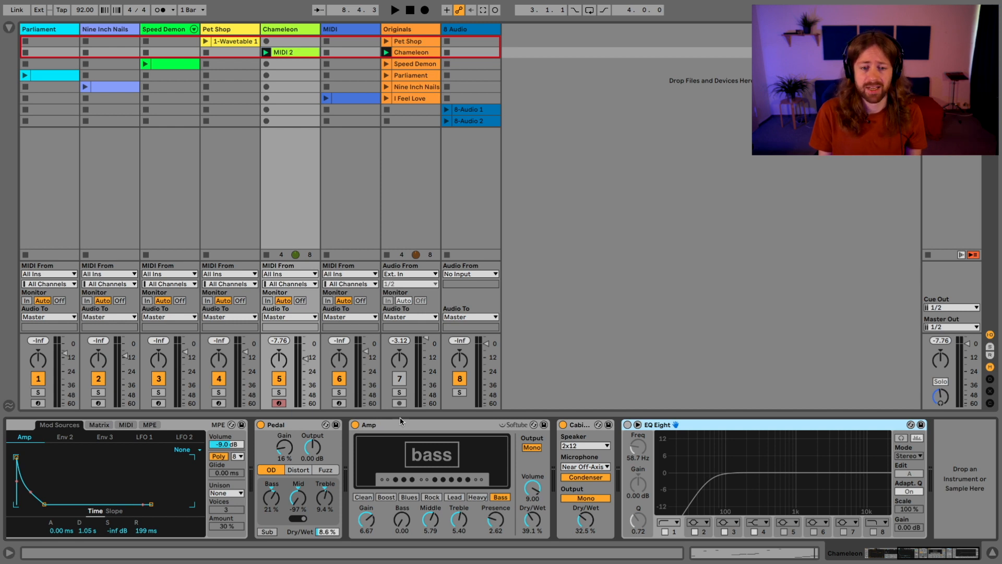
left_click(423, 428)
scroll(423, 431, "left", 3)
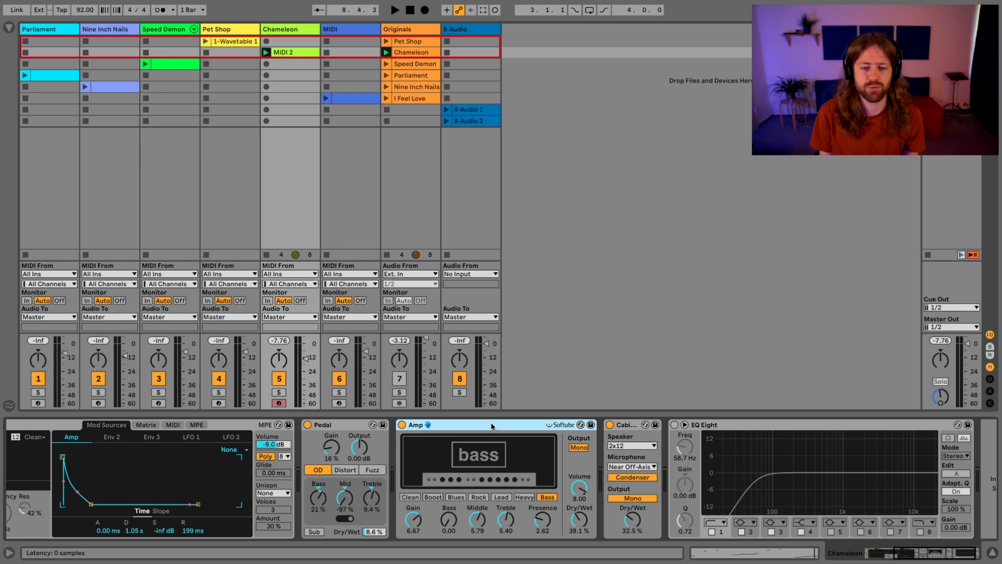
key("space")
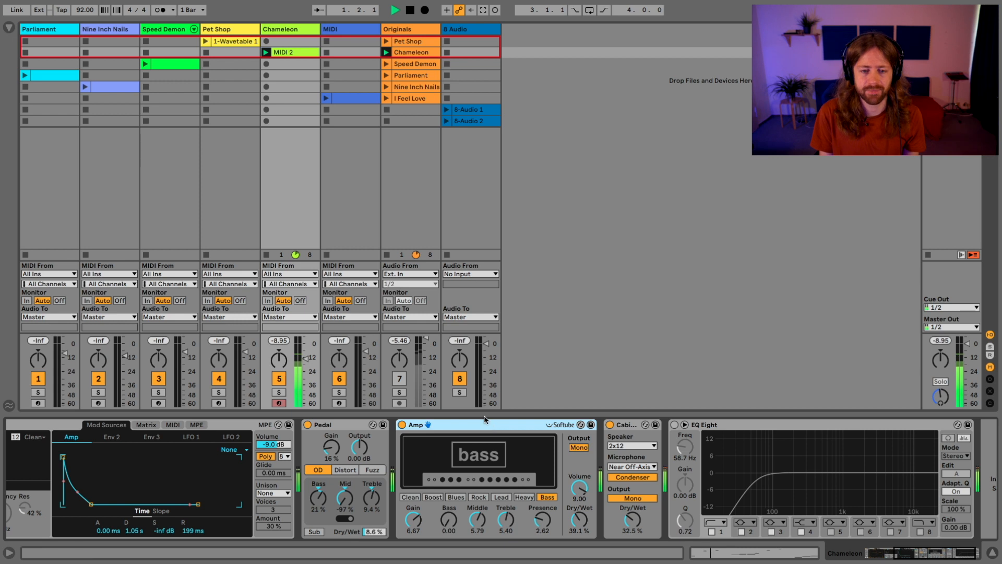
left_click_drag(632, 519, 633, 522)
left_click_drag(370, 533, 369, 536)
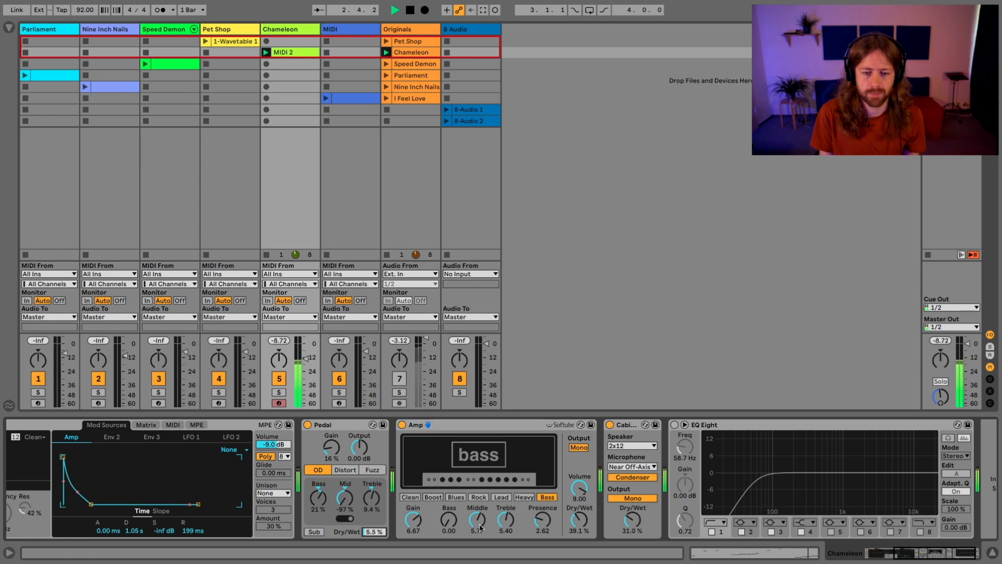
left_click_drag(579, 519, 579, 526)
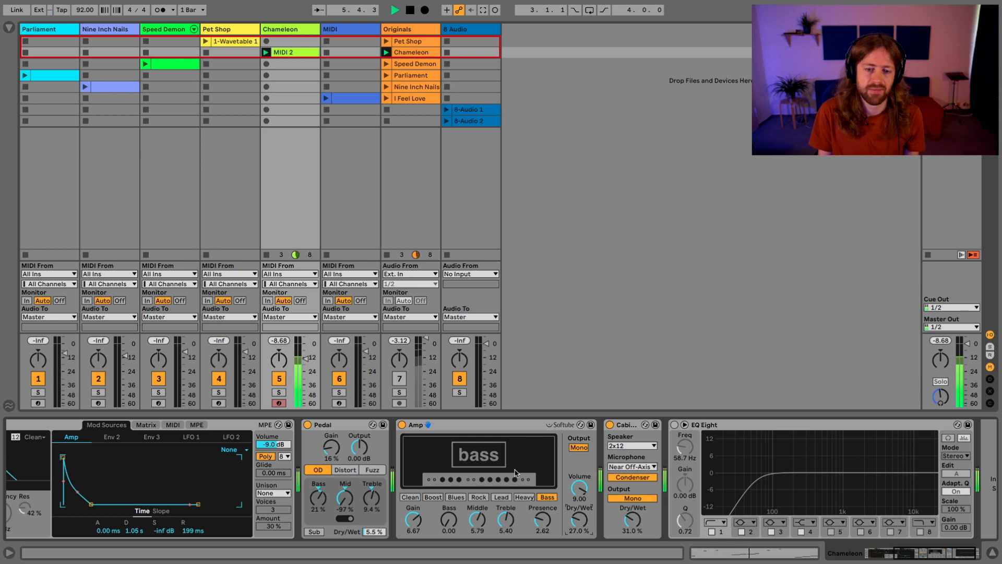
key("space")
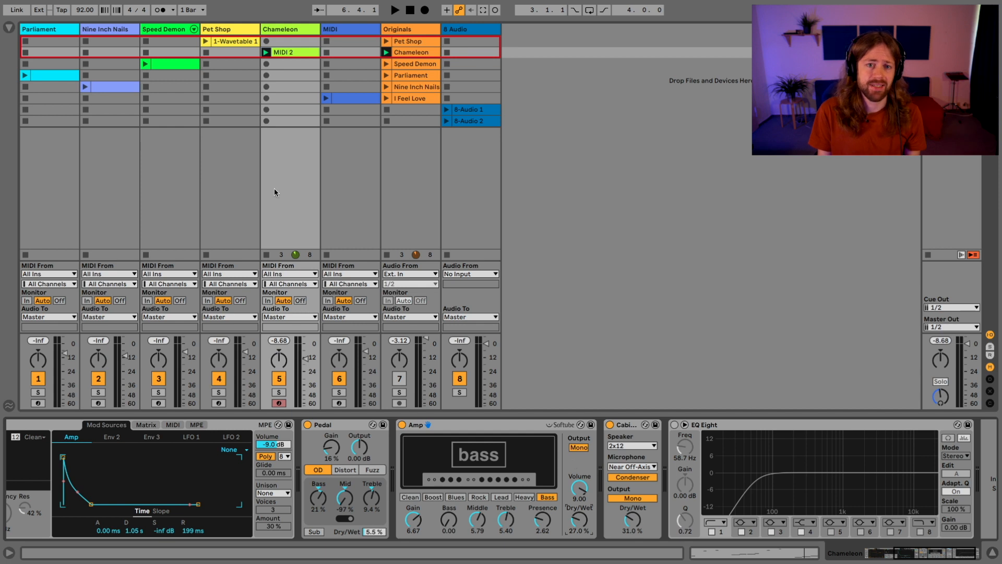
- Select the Originals track and its empty clip slot in the eighth row
left_click(425, 29)
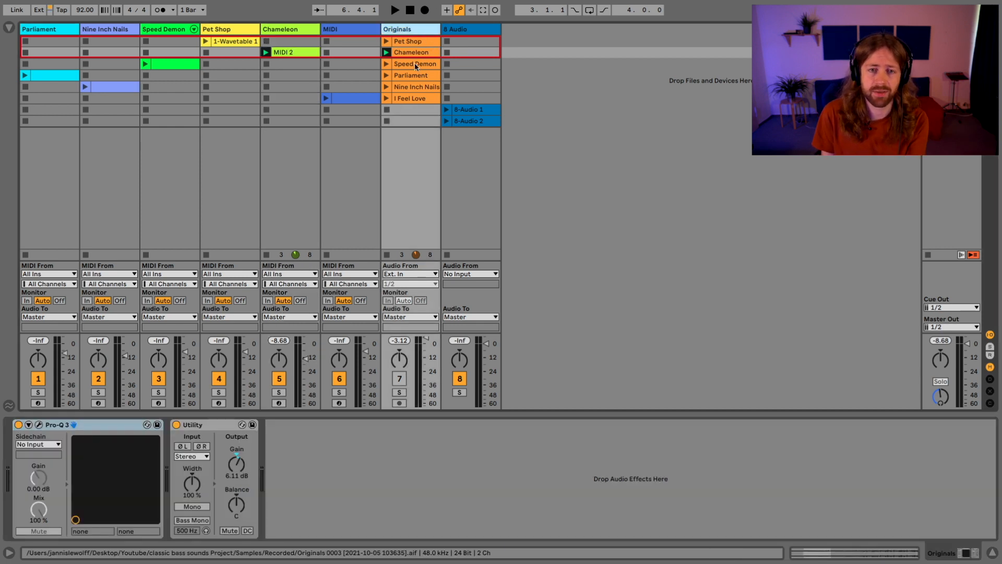
left_click(404, 120)
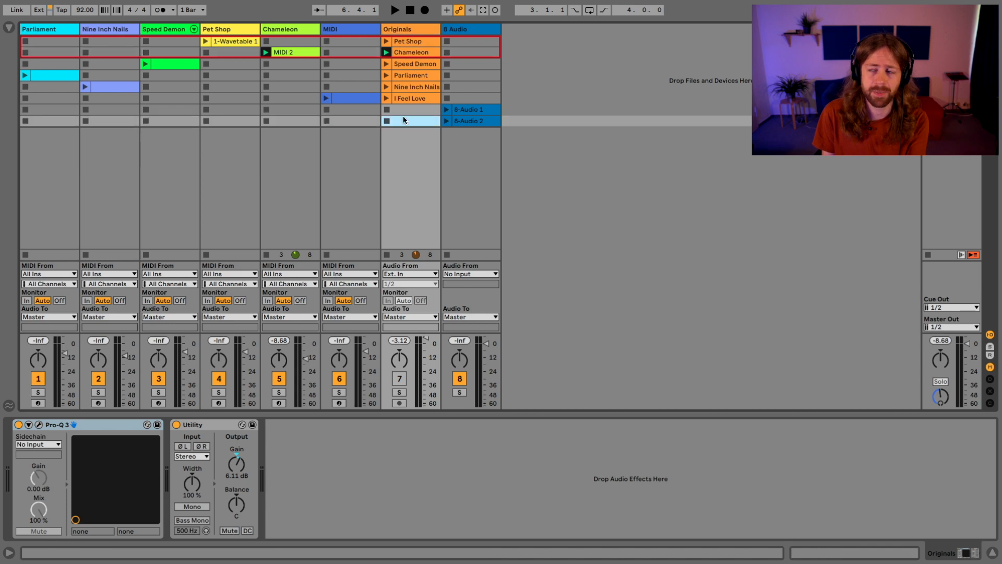